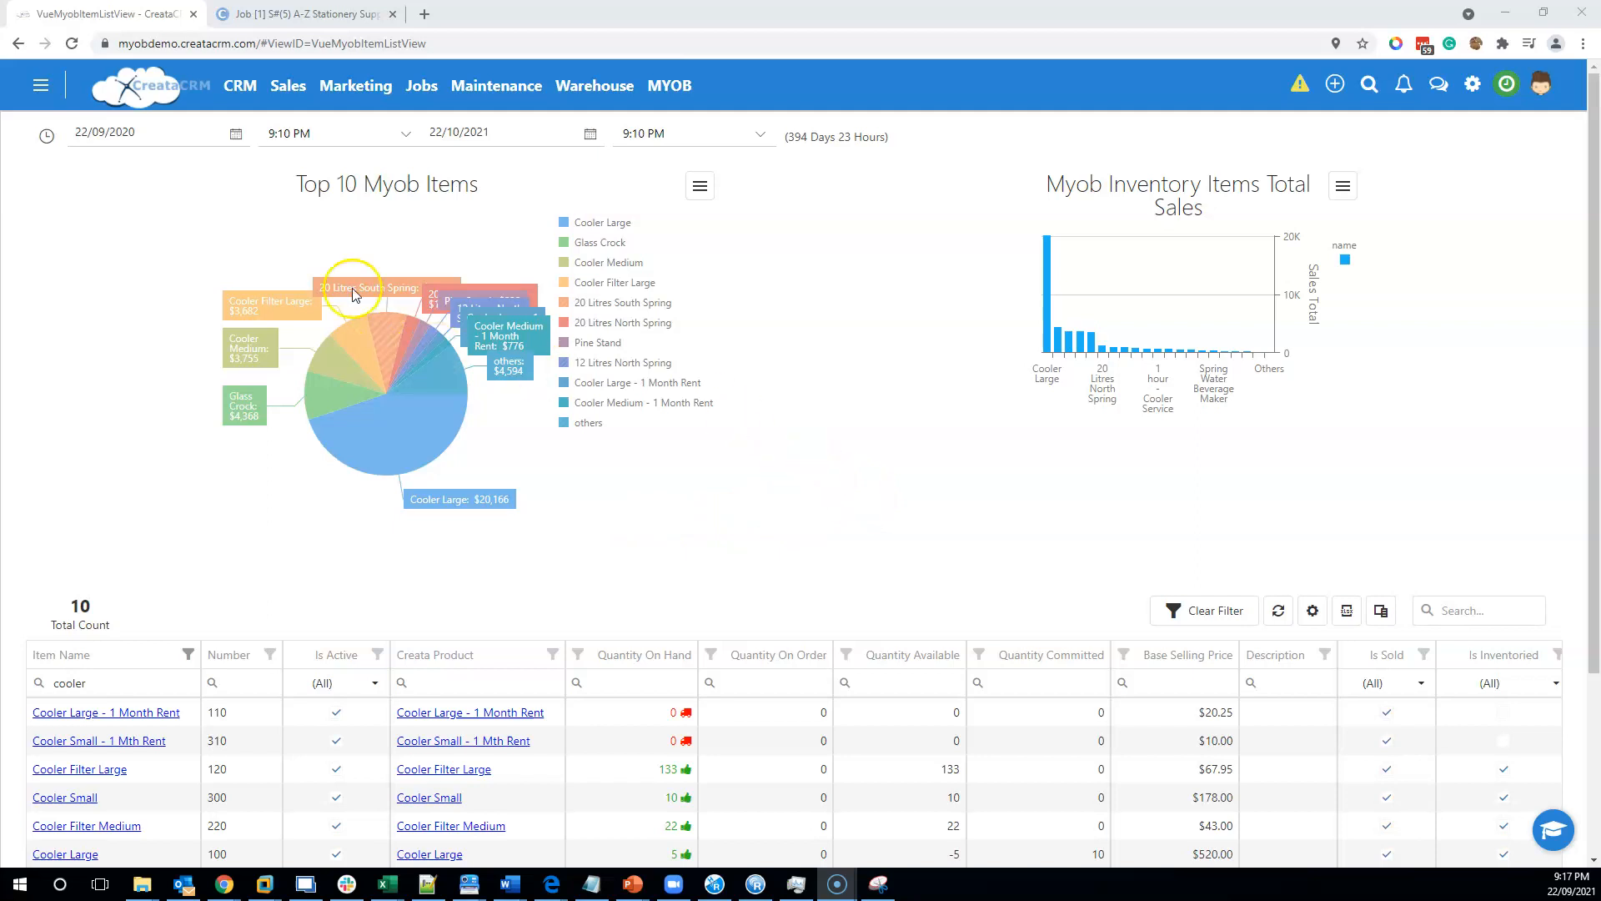
Start a new Order -> Invoice sale and choose the A-Z Stationery Supplies contact as customer.
{"action": "left_click", "coordinate": [236, 208]}
{"action": "left_click", "coordinate": [278, 110]}
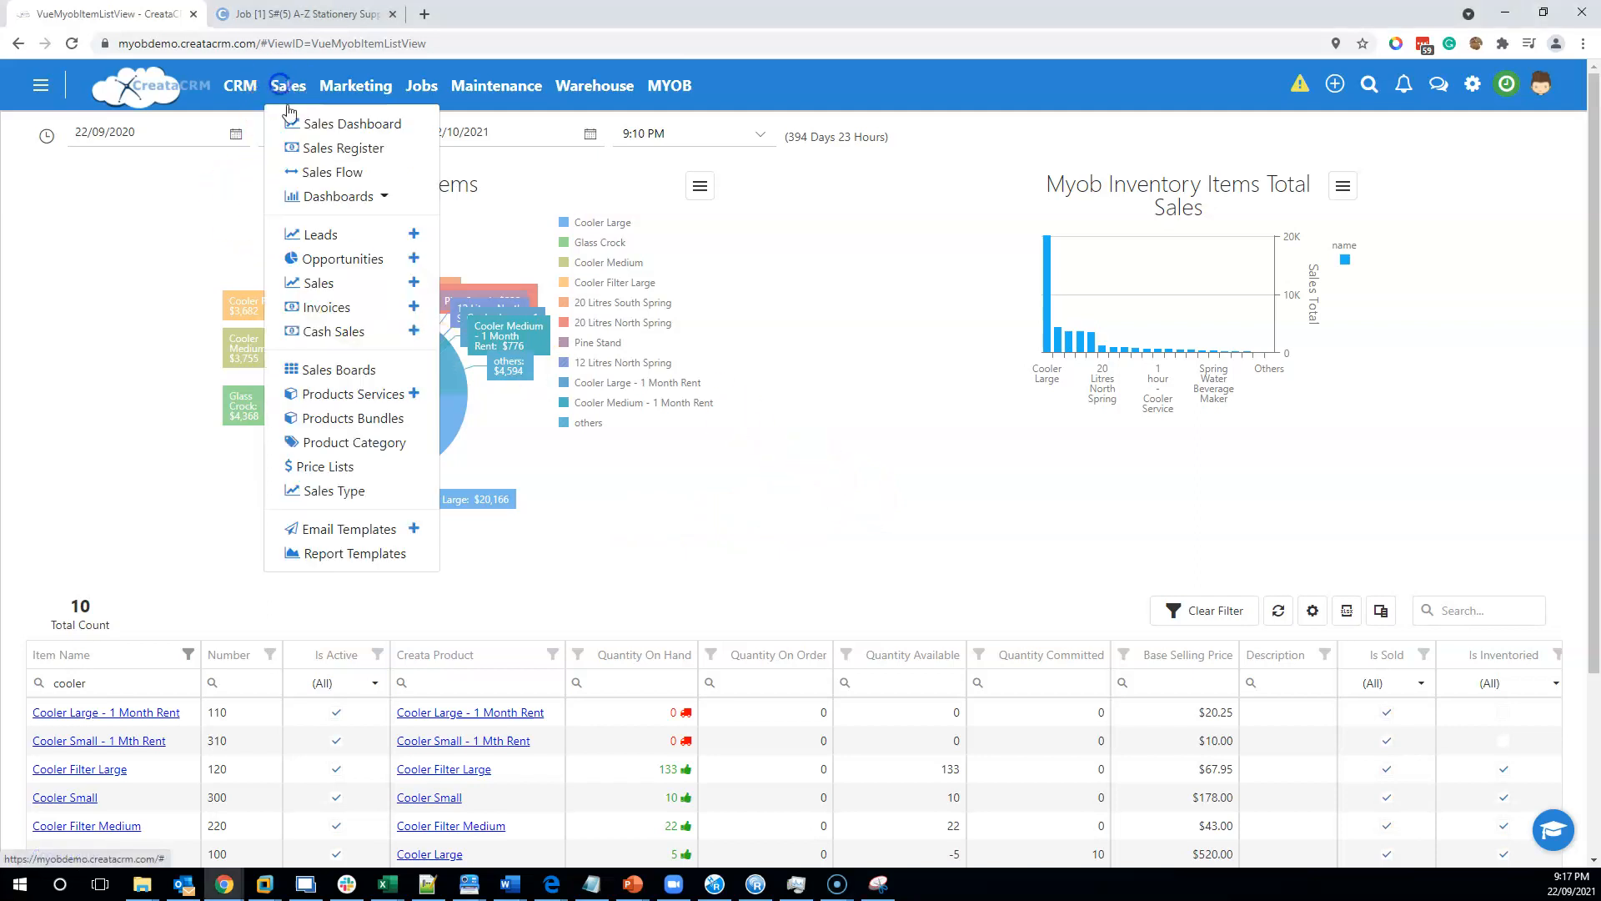
{"action": "left_click", "coordinate": [413, 282]}
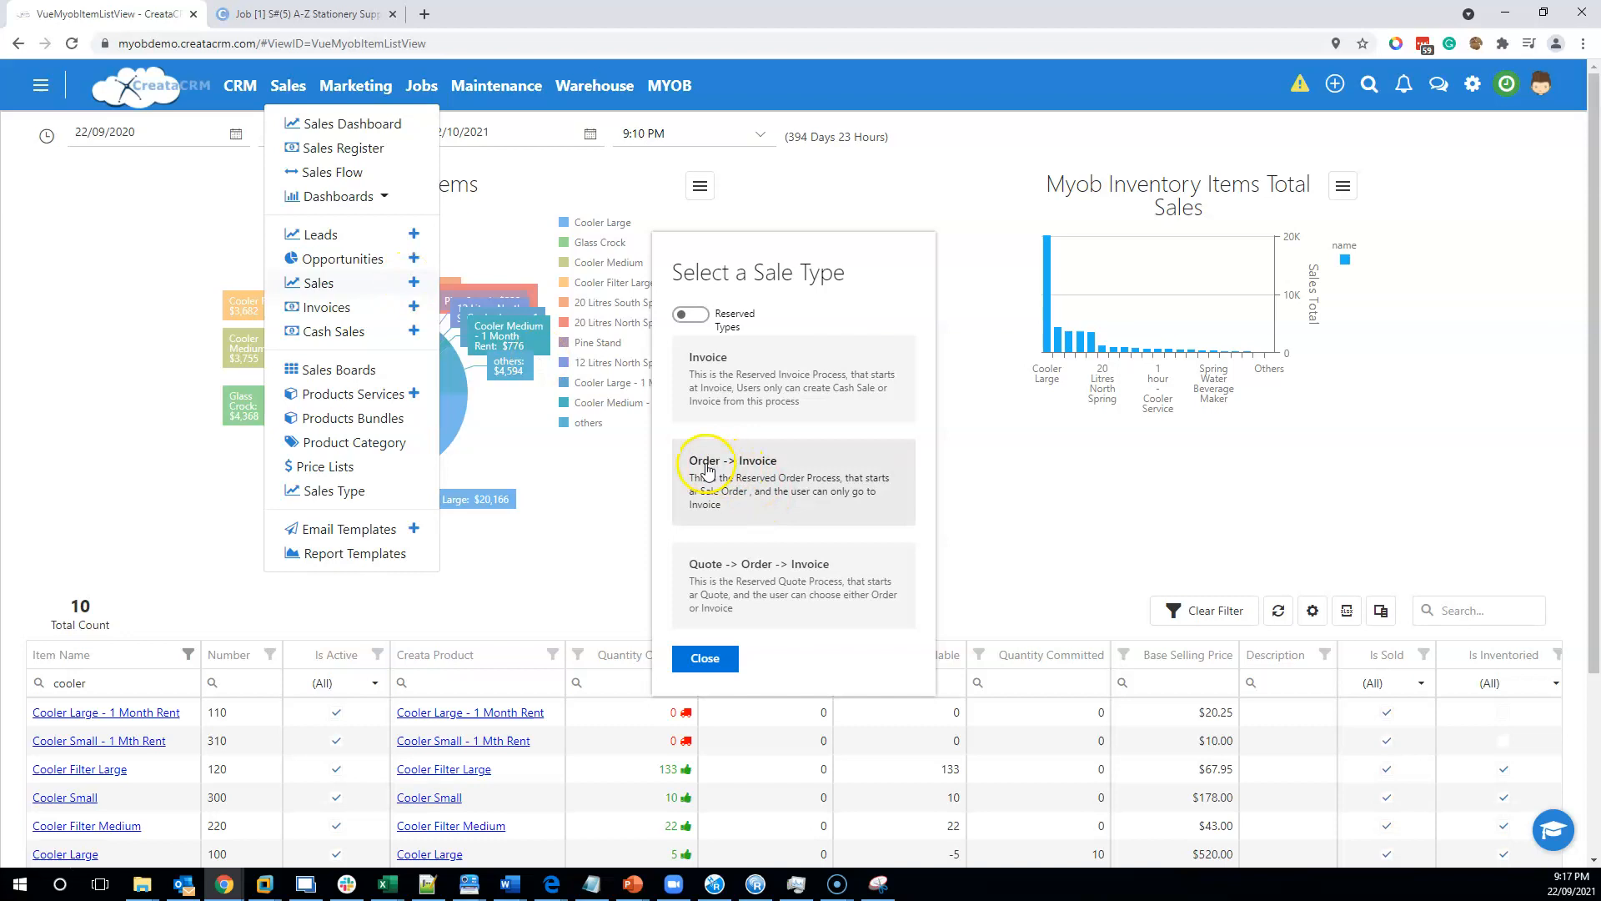
{"action": "left_click", "coordinate": [755, 472]}
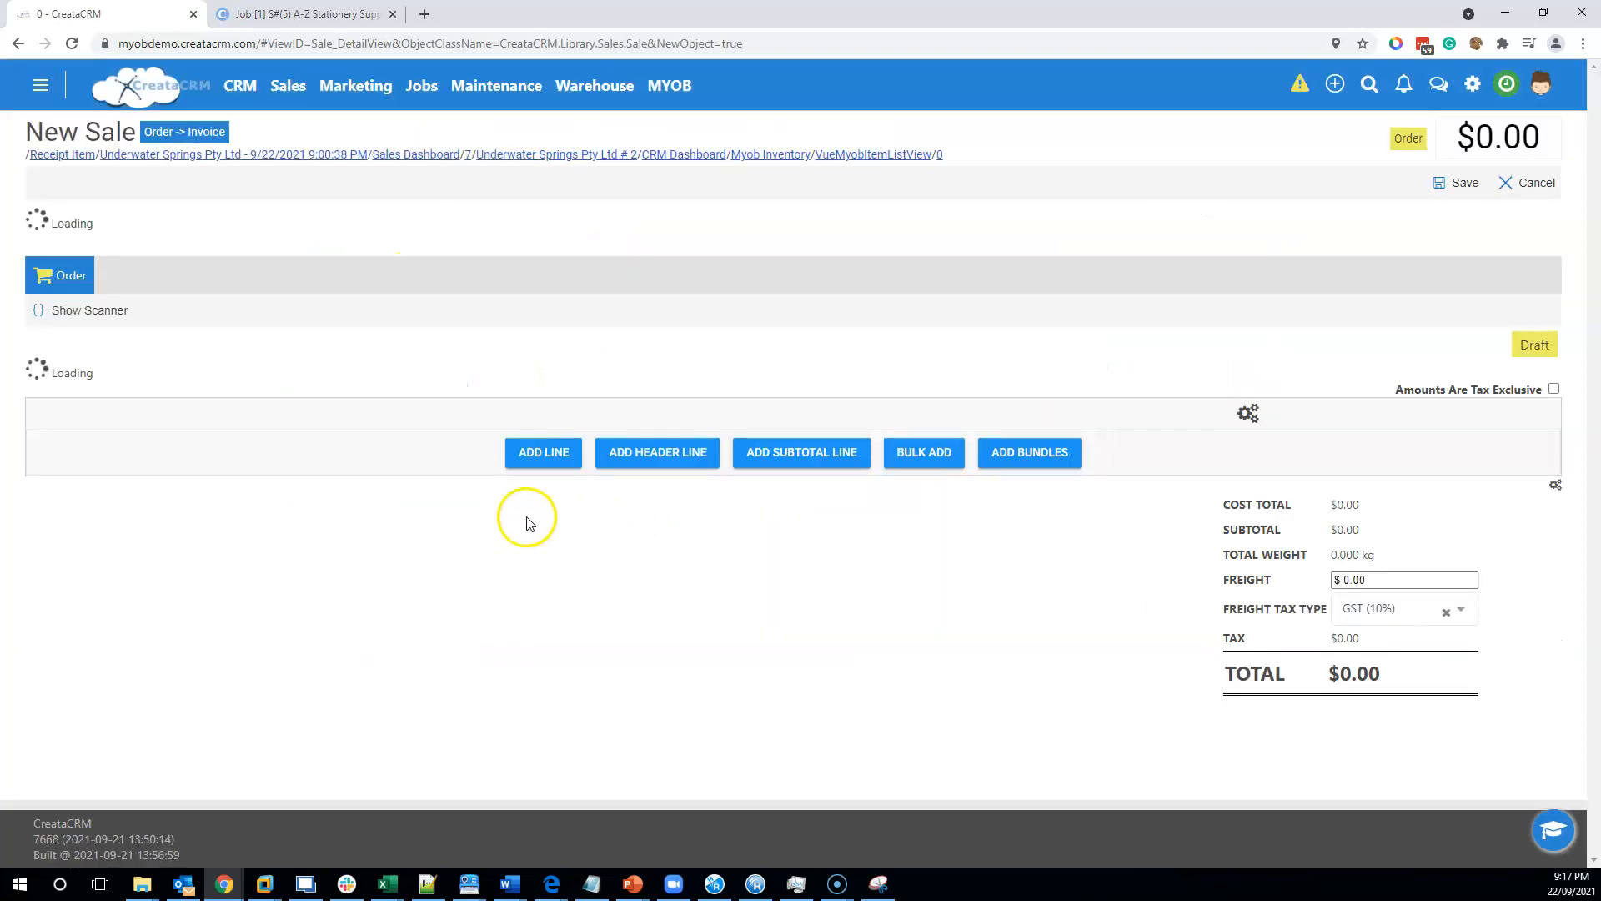
{"action": "left_click", "coordinate": [115, 322]}
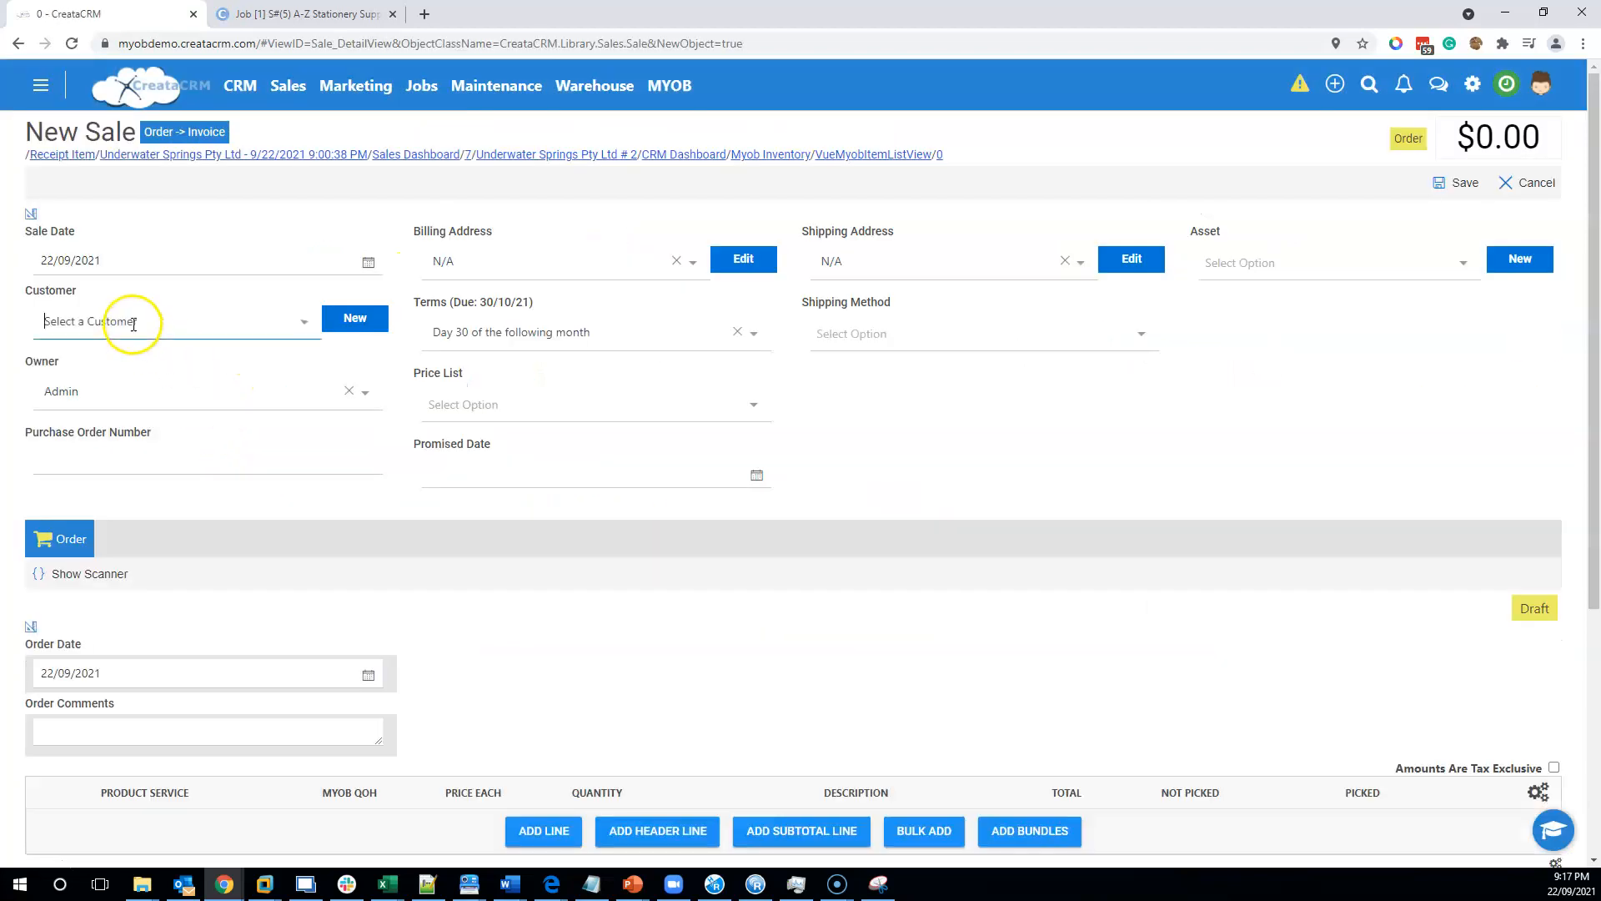
{"action": "left_click", "coordinate": [324, 565]}
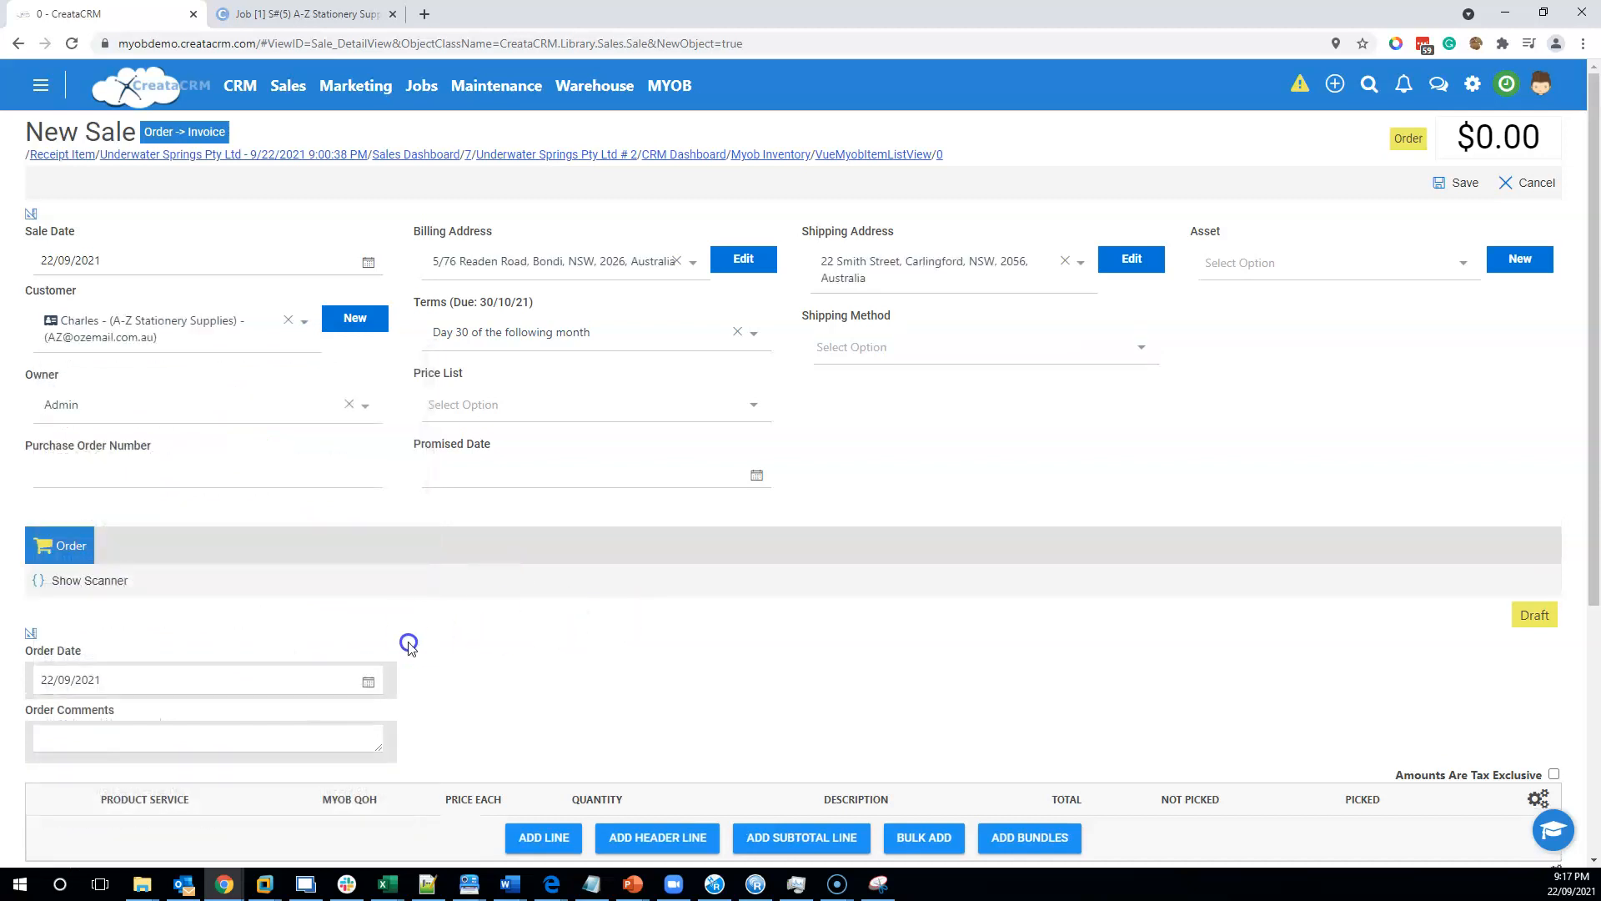
Add an order line for the Cooler Medium product.
{"action": "scroll", "coordinate": [451, 634], "scroll_direction": "down", "scroll_amount": 4}
{"action": "left_click", "coordinate": [543, 511]}
{"action": "left_click", "coordinate": [186, 517]}
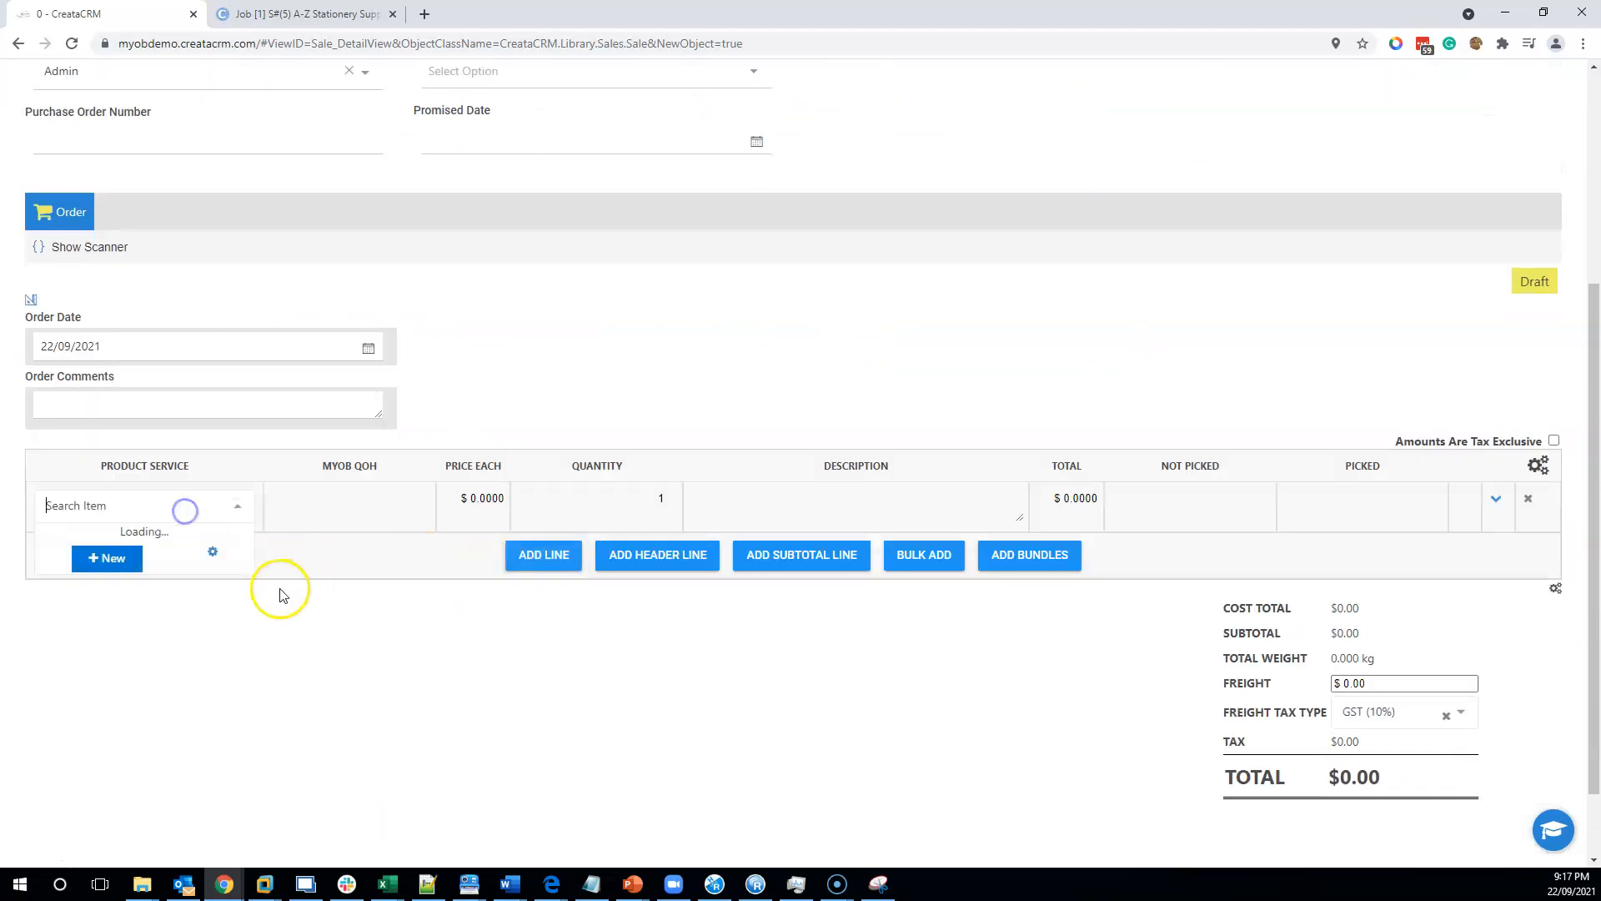
{"action": "scroll", "coordinate": [239, 622], "scroll_direction": "down", "scroll_amount": 2}
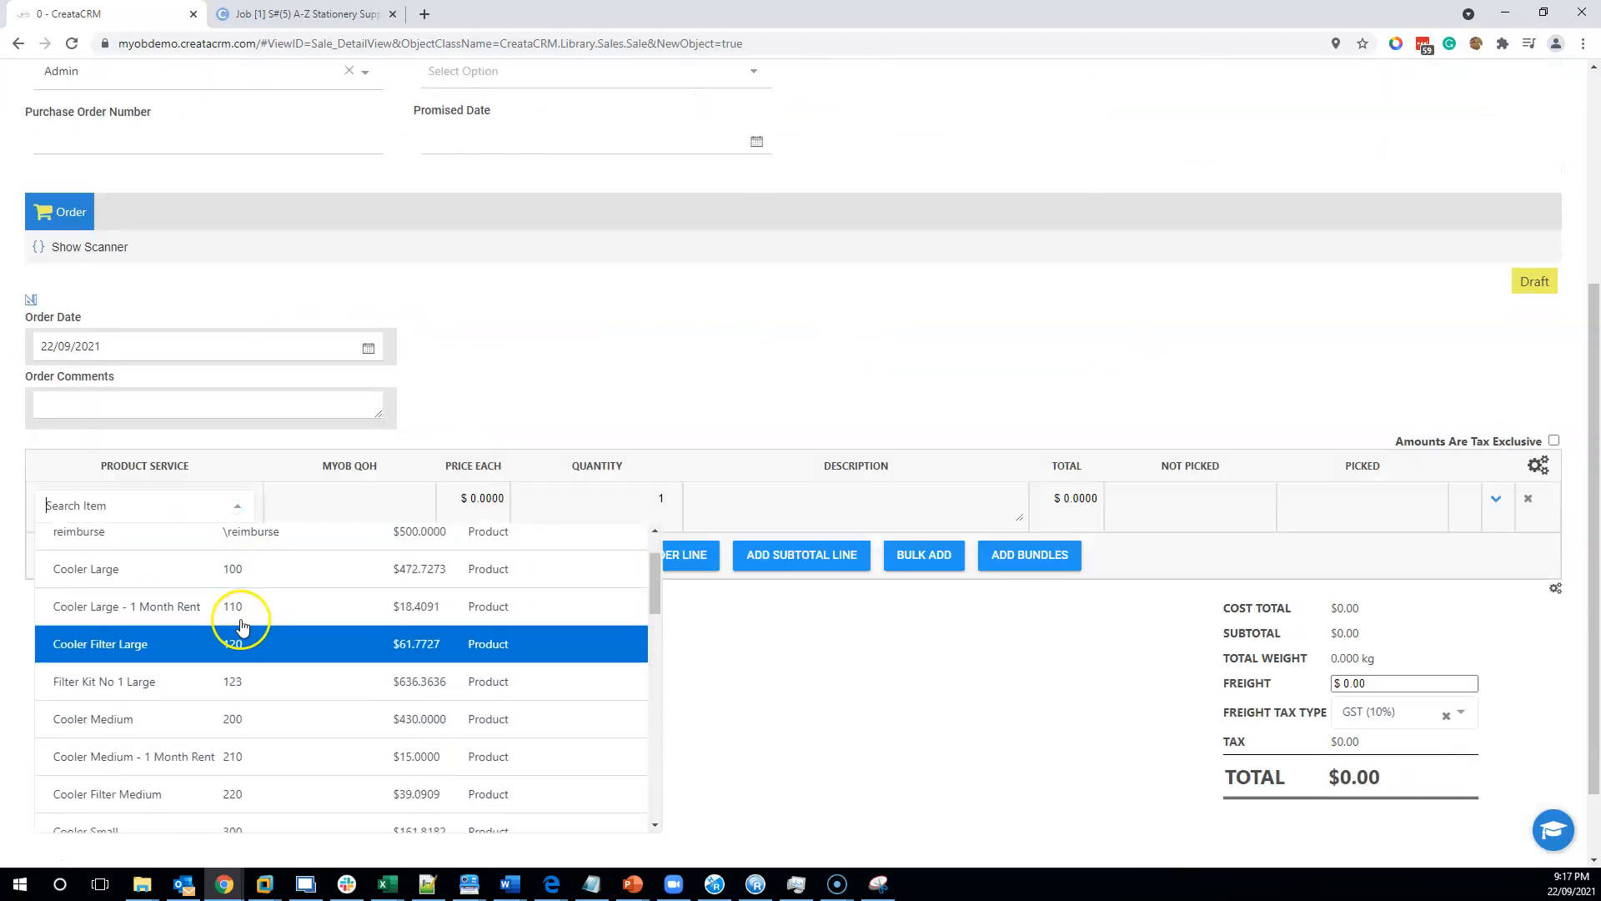
{"action": "left_click", "coordinate": [313, 720]}
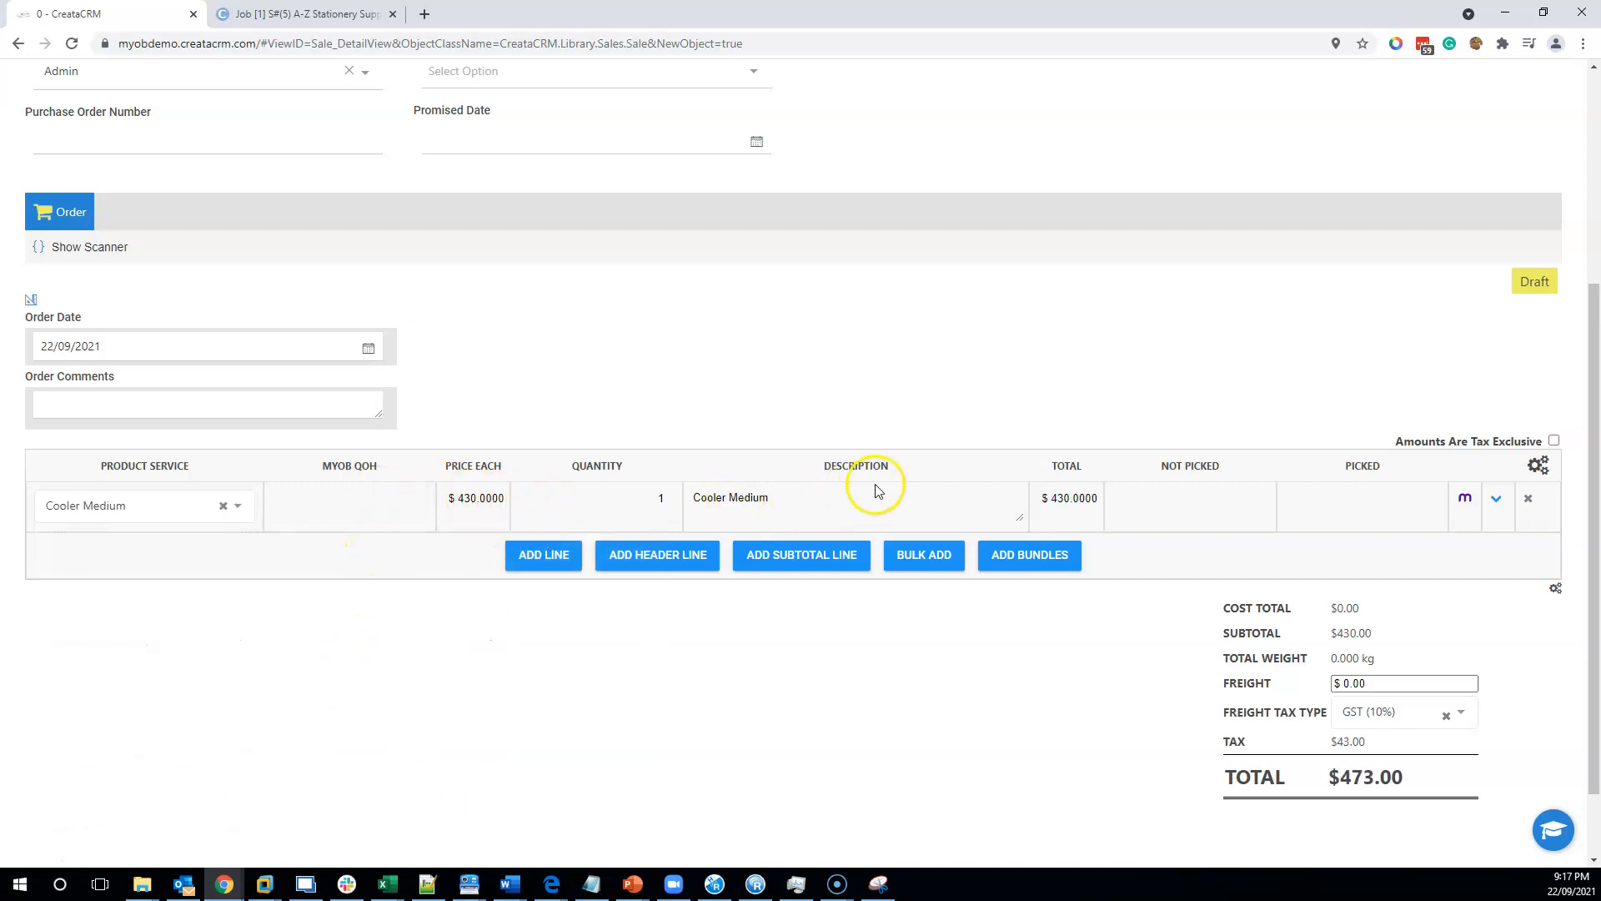
Set the Cooler Medium line's quantity to 10 and save the sale.
{"action": "left_click", "coordinate": [659, 498]}
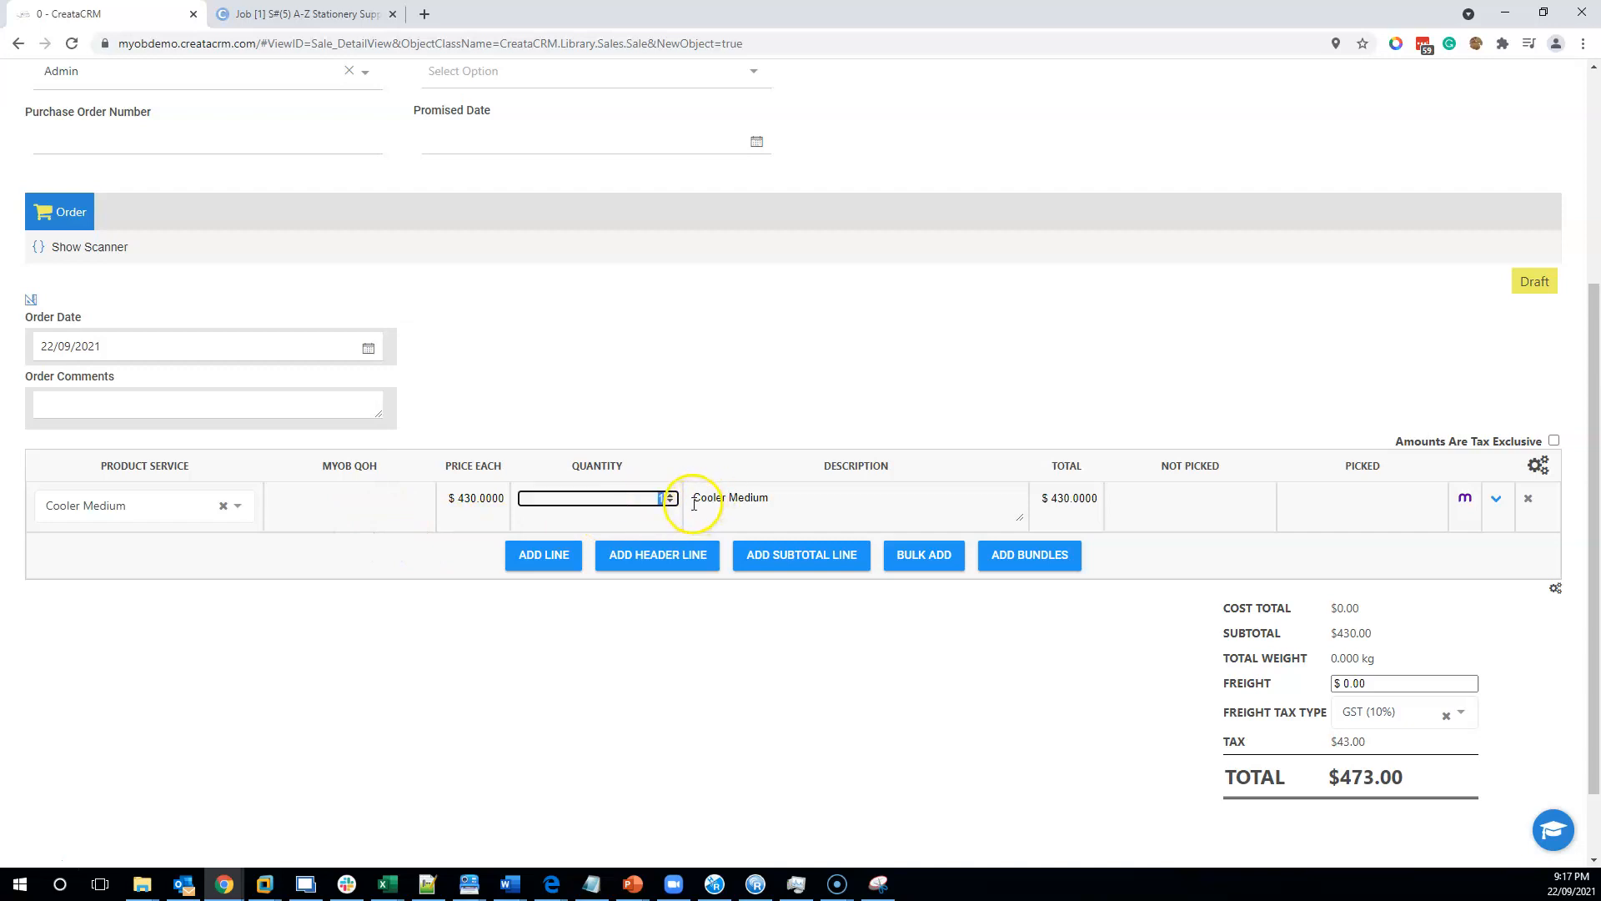
{"action": "type", "text": "0"}
{"action": "left_click", "coordinate": [635, 646]}
{"action": "scroll", "coordinate": [505, 684], "scroll_direction": "up", "scroll_amount": 3}
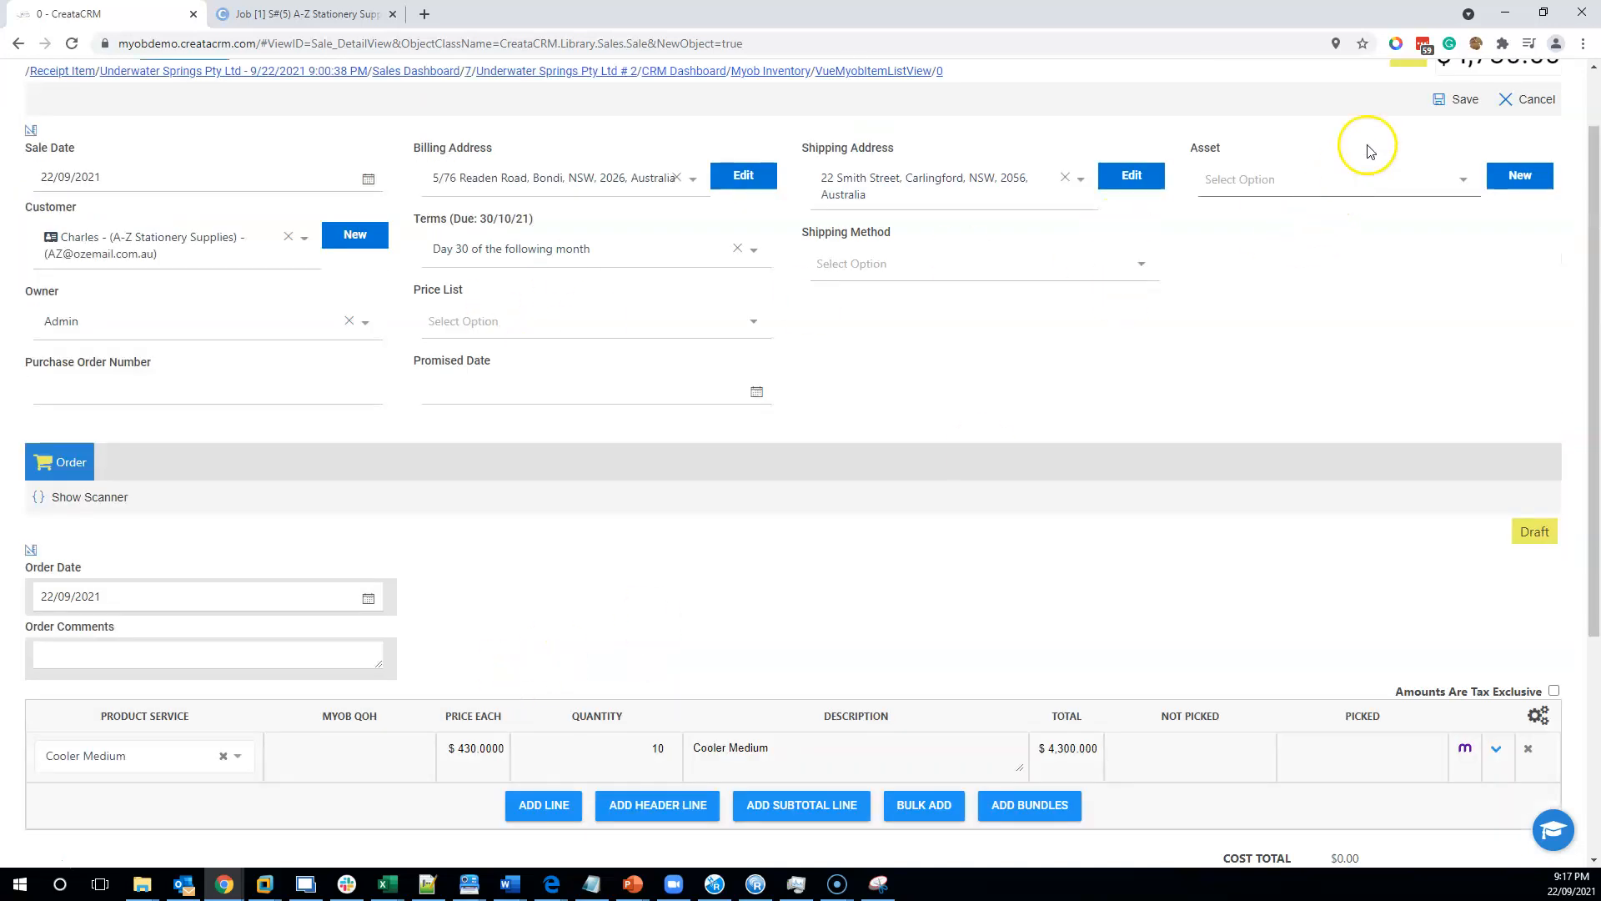
{"action": "left_click", "coordinate": [1456, 100]}
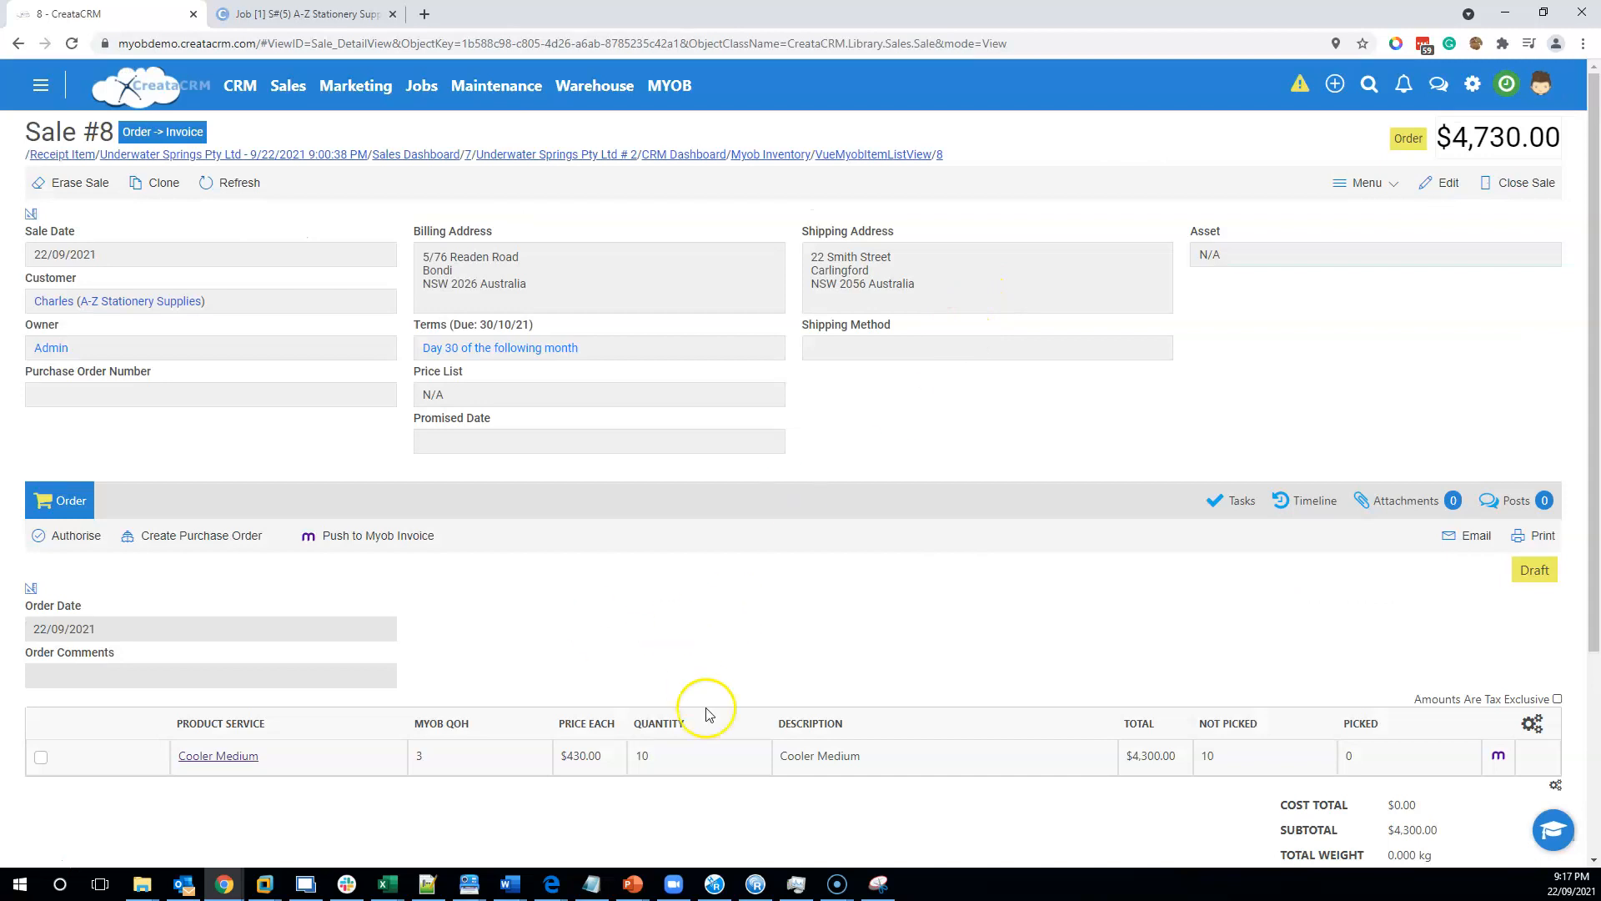
Begin creating a purchase order from the sale's order lines and confirm.
{"action": "left_click_drag", "start_coordinate": [484, 724], "coordinate": [400, 724]}
{"action": "left_click", "coordinate": [481, 784]}
{"action": "double_click", "coordinate": [647, 757]}
{"action": "left_click", "coordinate": [210, 538]}
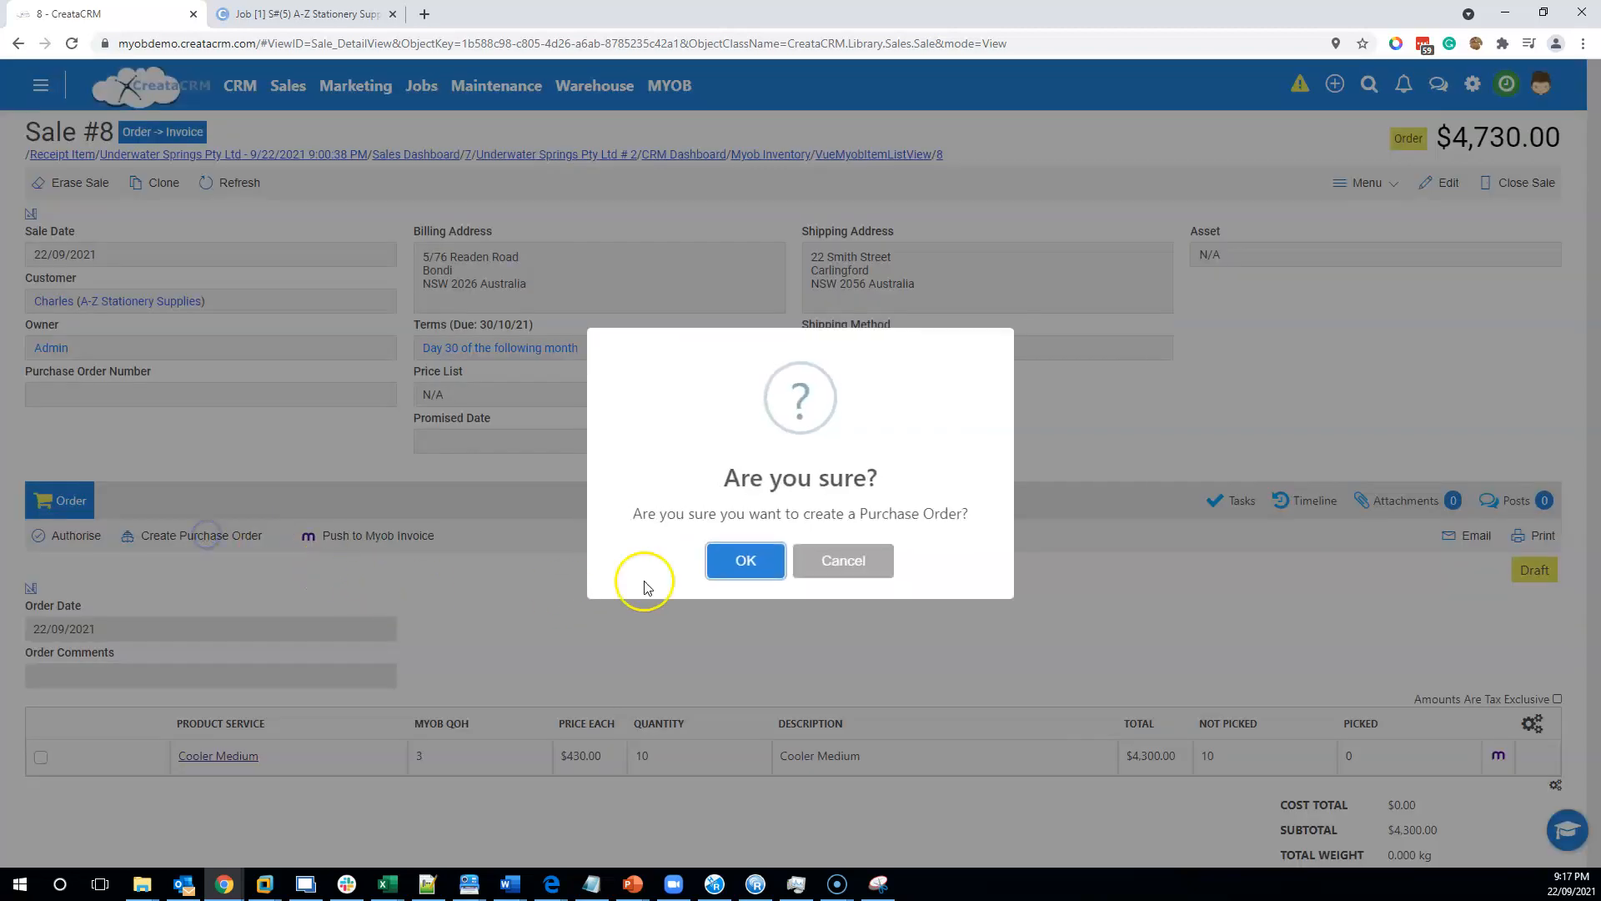
{"action": "left_click", "coordinate": [708, 573]}
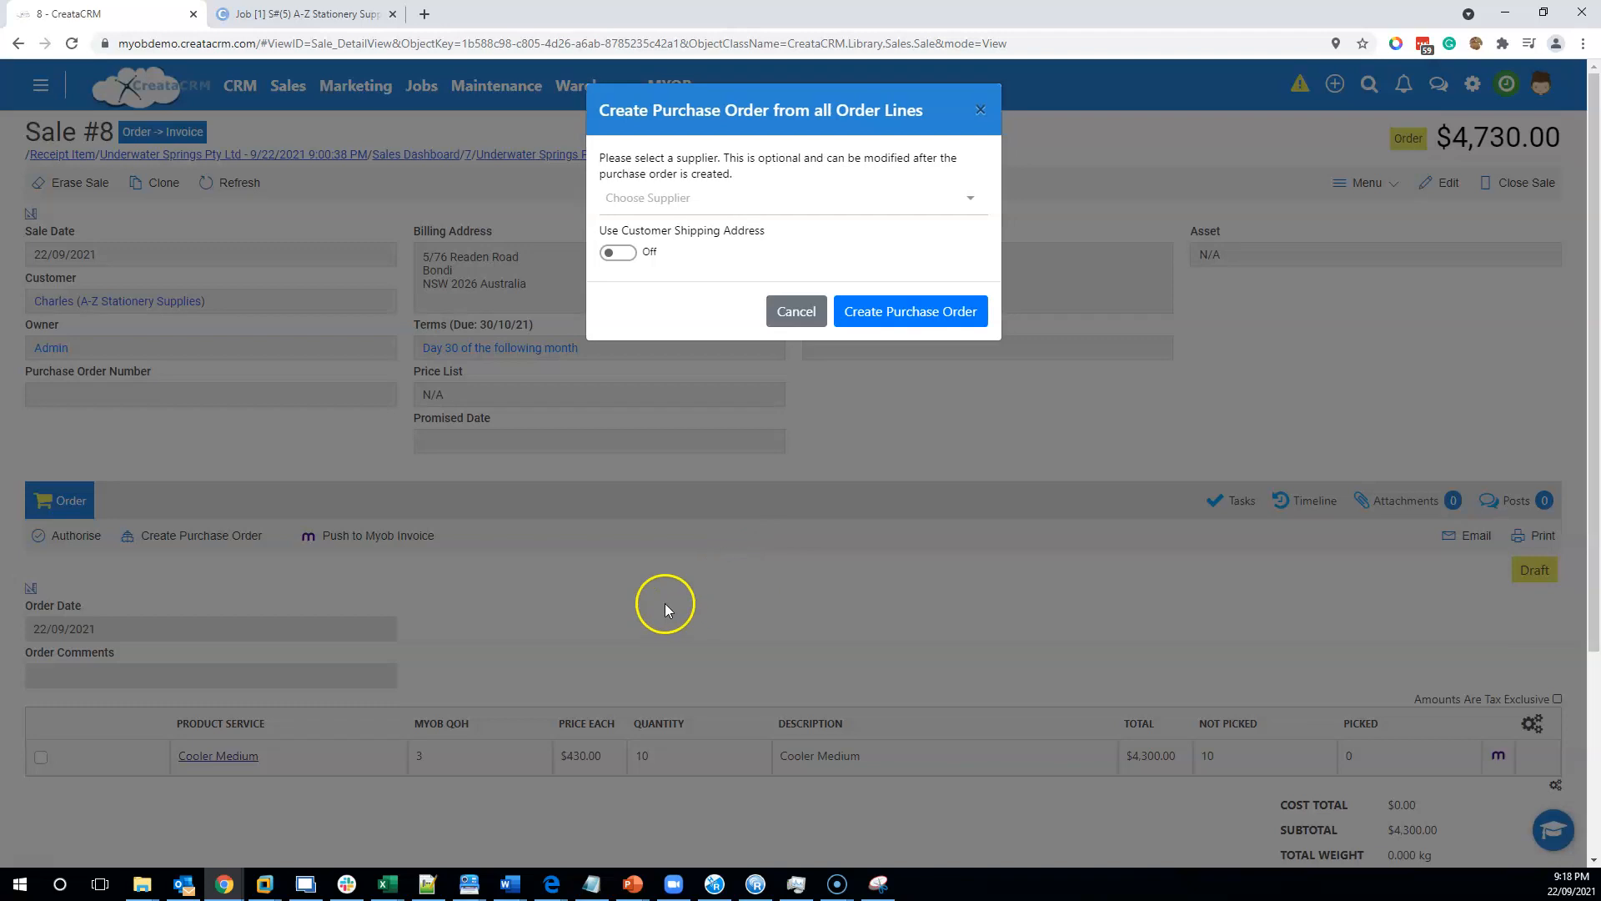
Create the purchase order for supplier Underwater Springs Pty Ltd, switching on Use Customer Shipping Address.
{"action": "left_click", "coordinate": [878, 202]}
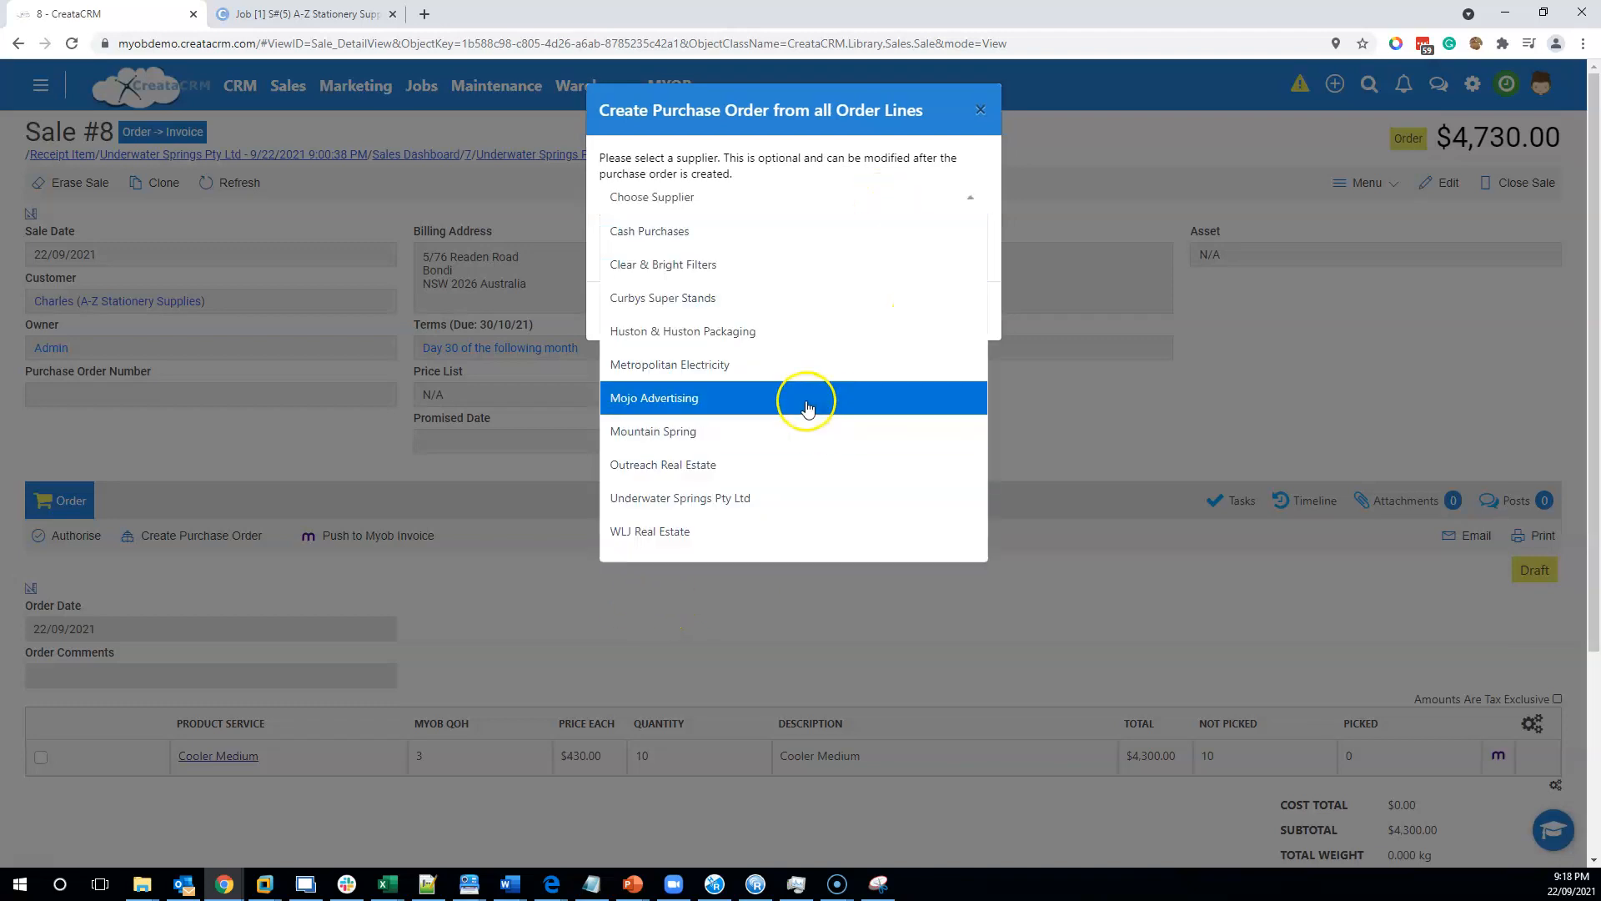
{"action": "left_click", "coordinate": [826, 501]}
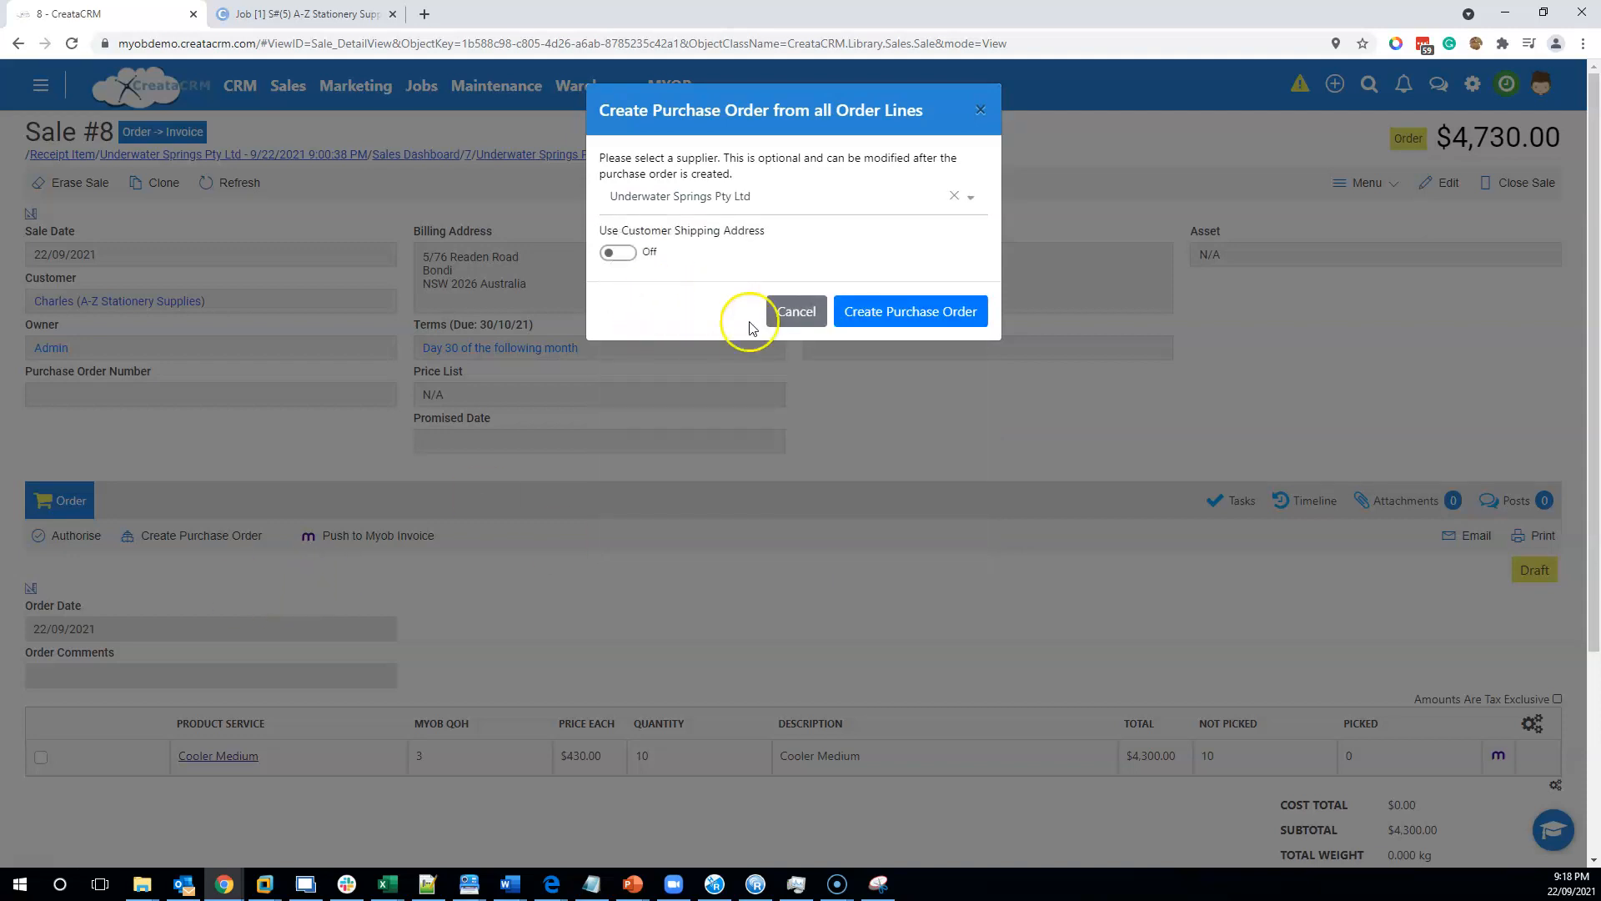
{"action": "left_click", "coordinate": [617, 252]}
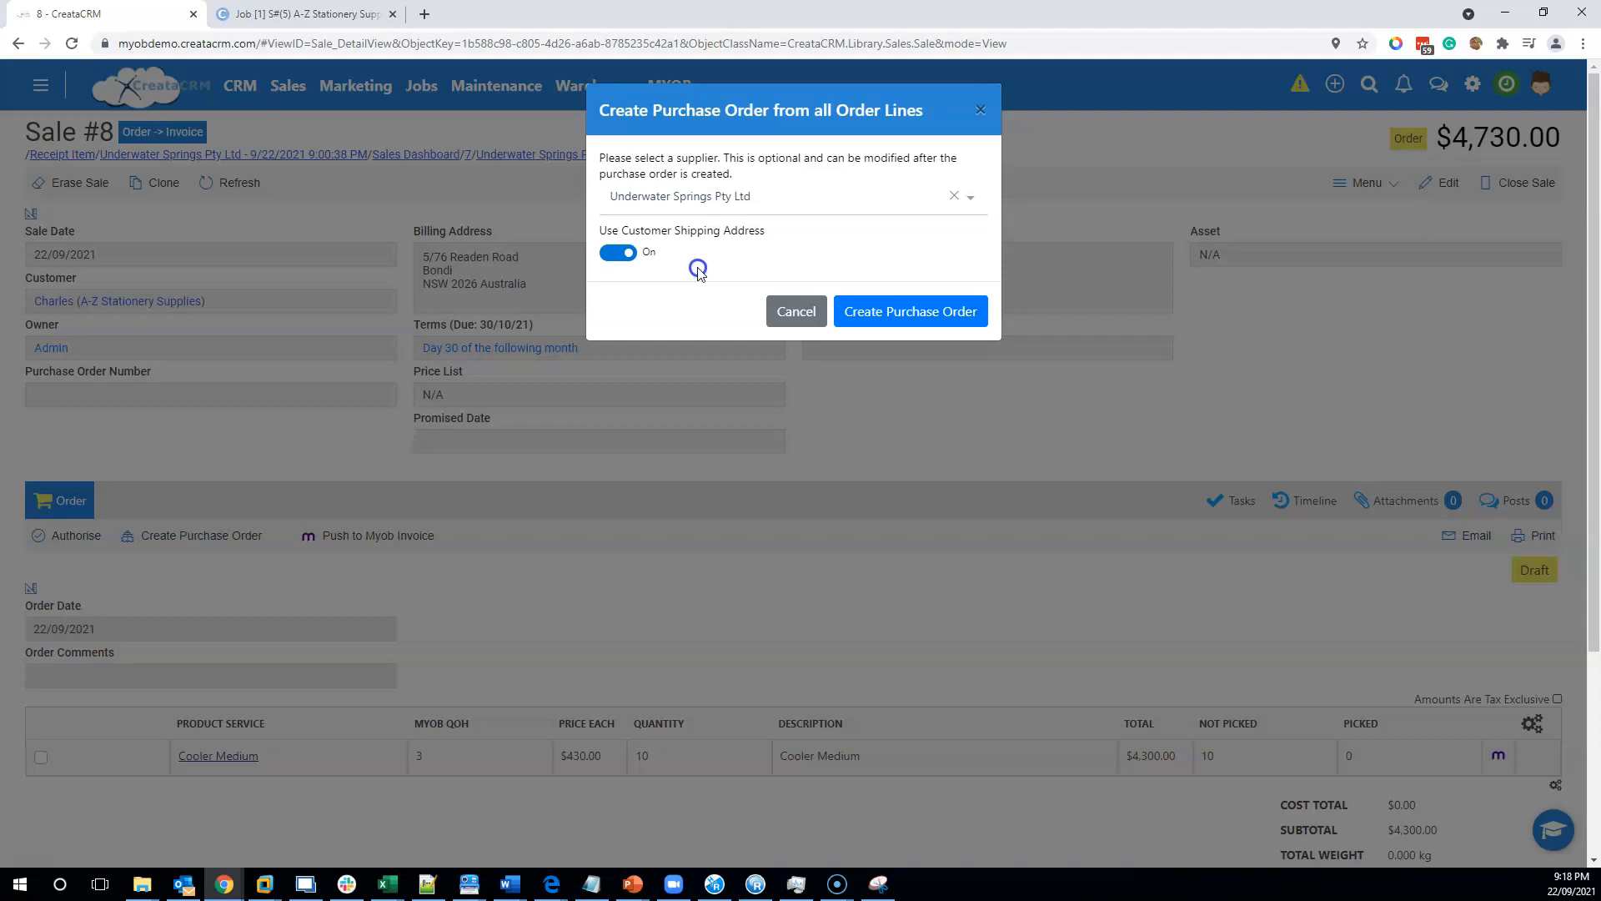
{"action": "left_click", "coordinate": [909, 317]}
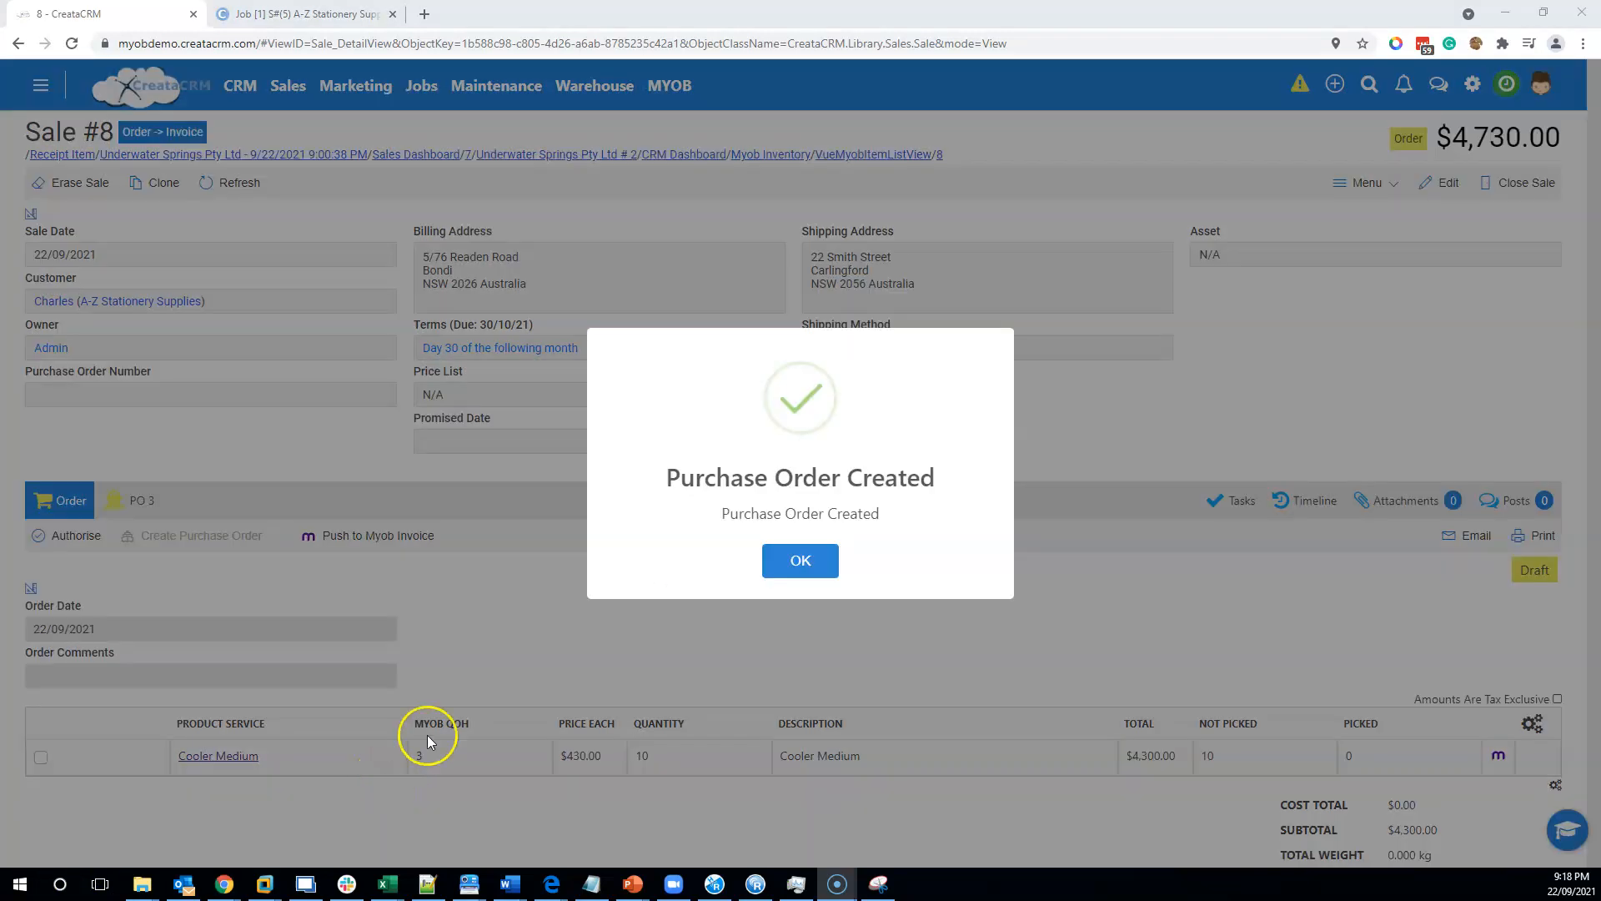
{"action": "left_click", "coordinate": [793, 561]}
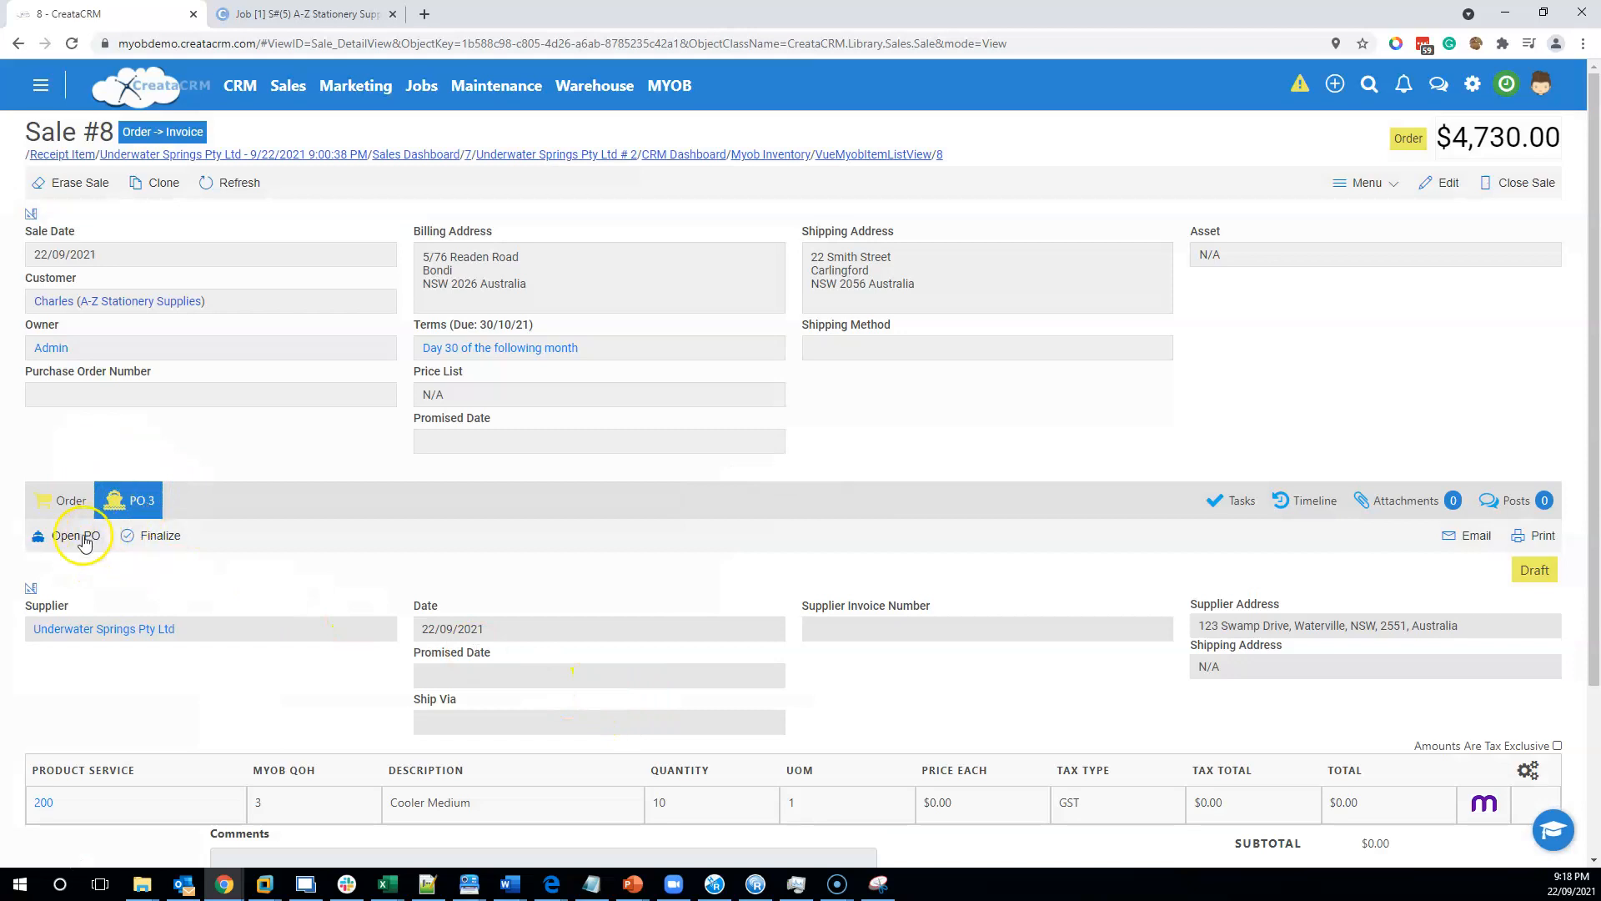
Open the new purchase order PO 3 from the sale.
{"action": "scroll", "coordinate": [1203, 631], "scroll_direction": "down", "scroll_amount": 1}
{"action": "scroll", "coordinate": [1203, 632], "scroll_direction": "up", "scroll_amount": 1}
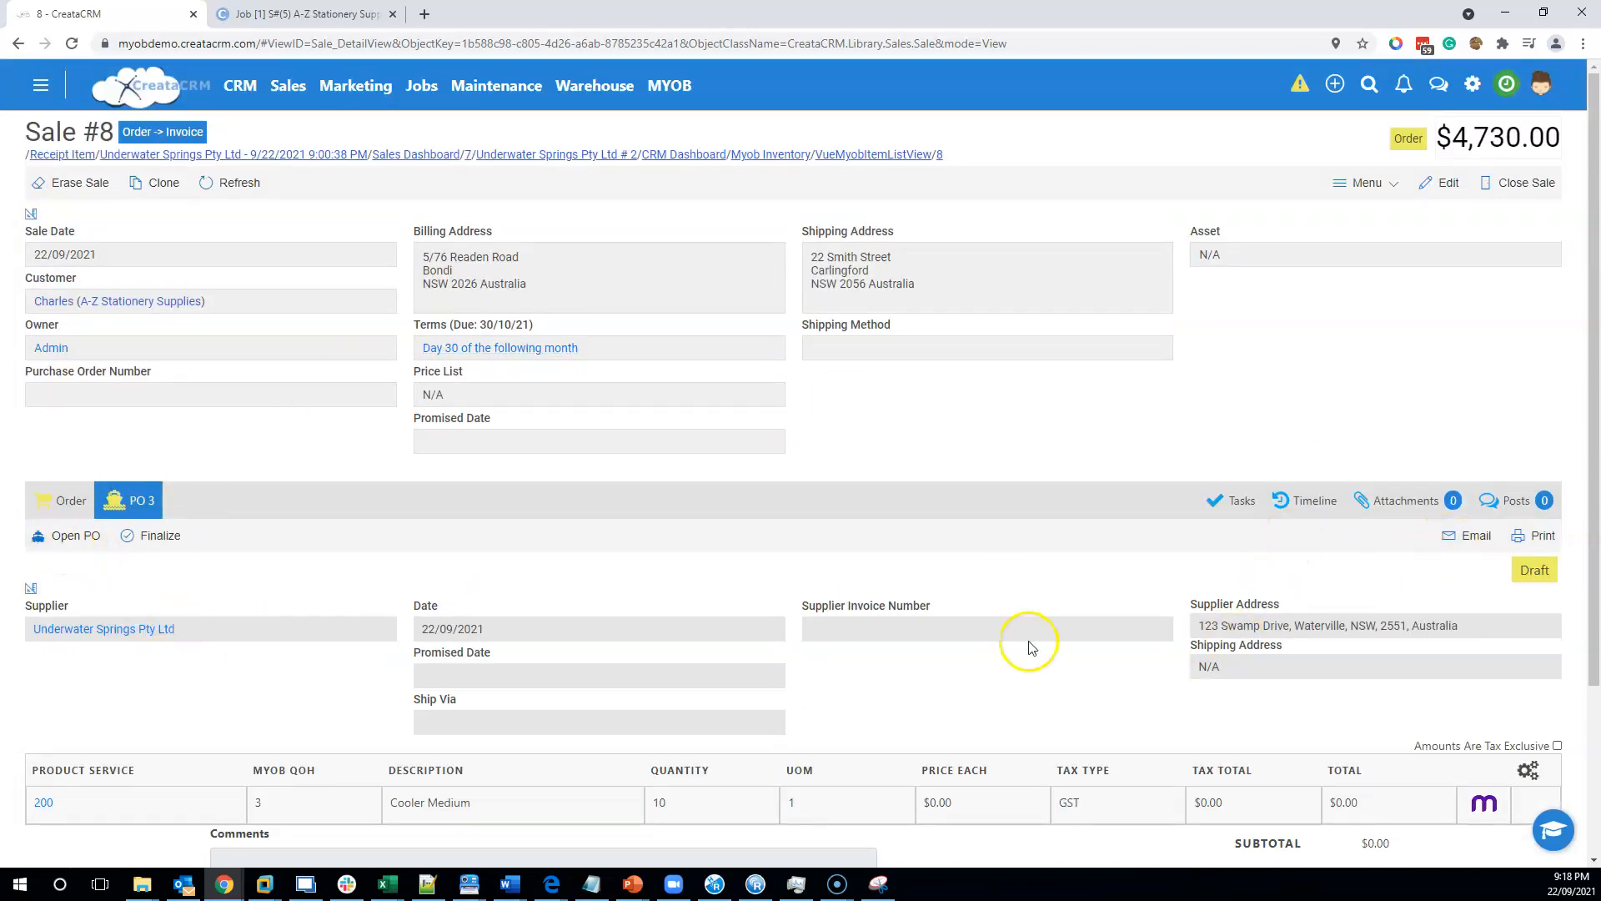
{"action": "left_click", "coordinate": [48, 542]}
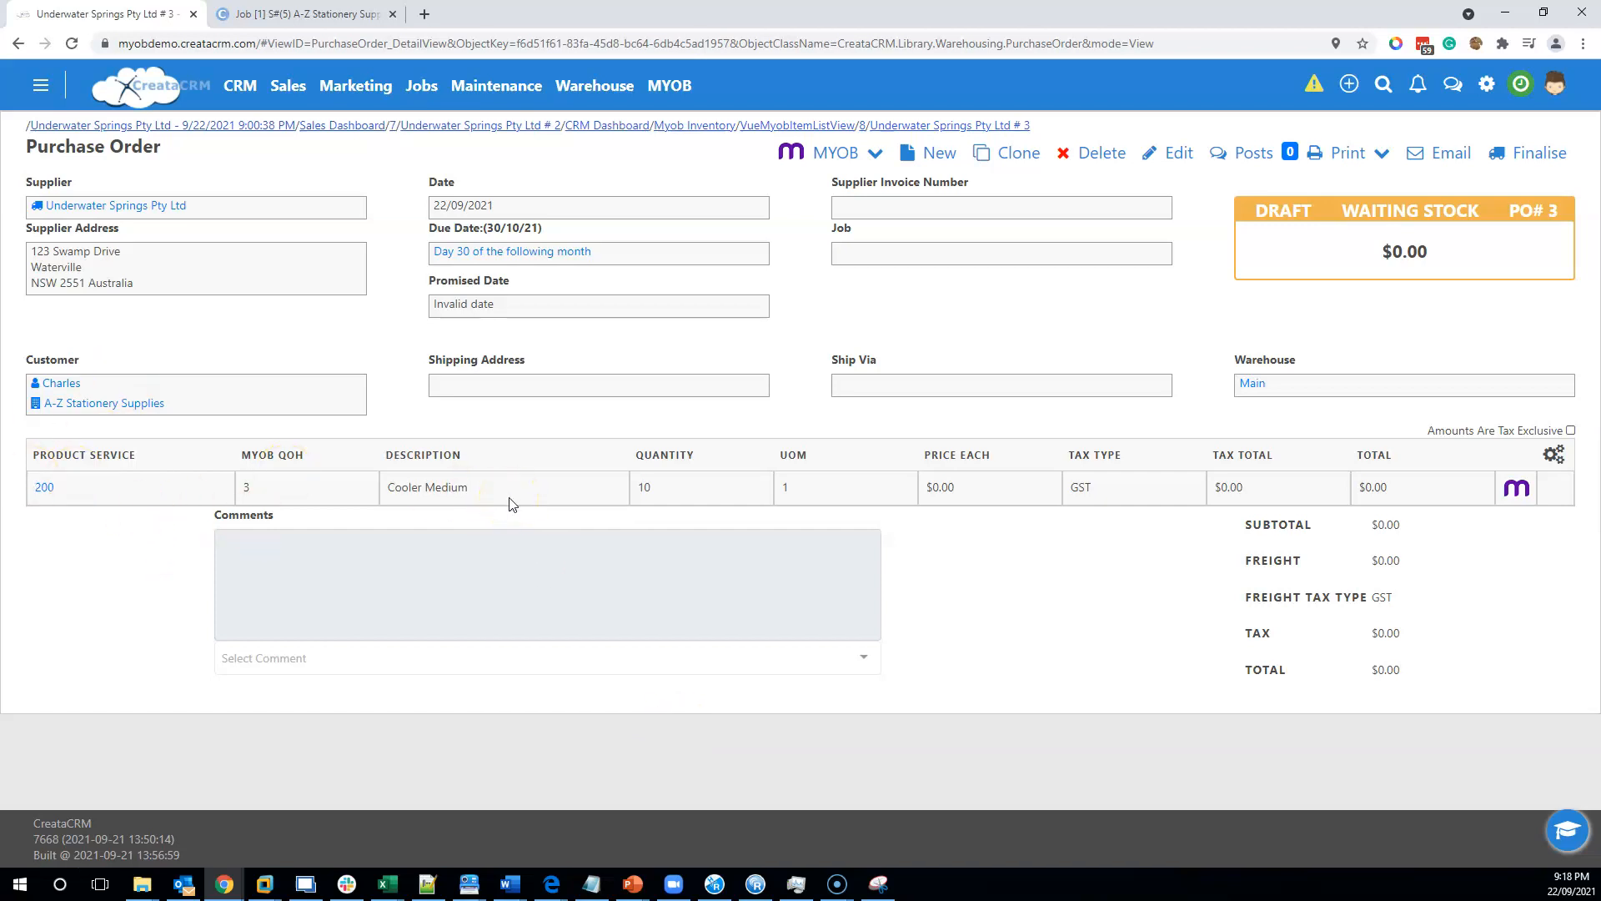
Finalise the purchase order and receive its stock into the Main warehouse.
{"action": "left_click", "coordinate": [455, 492]}
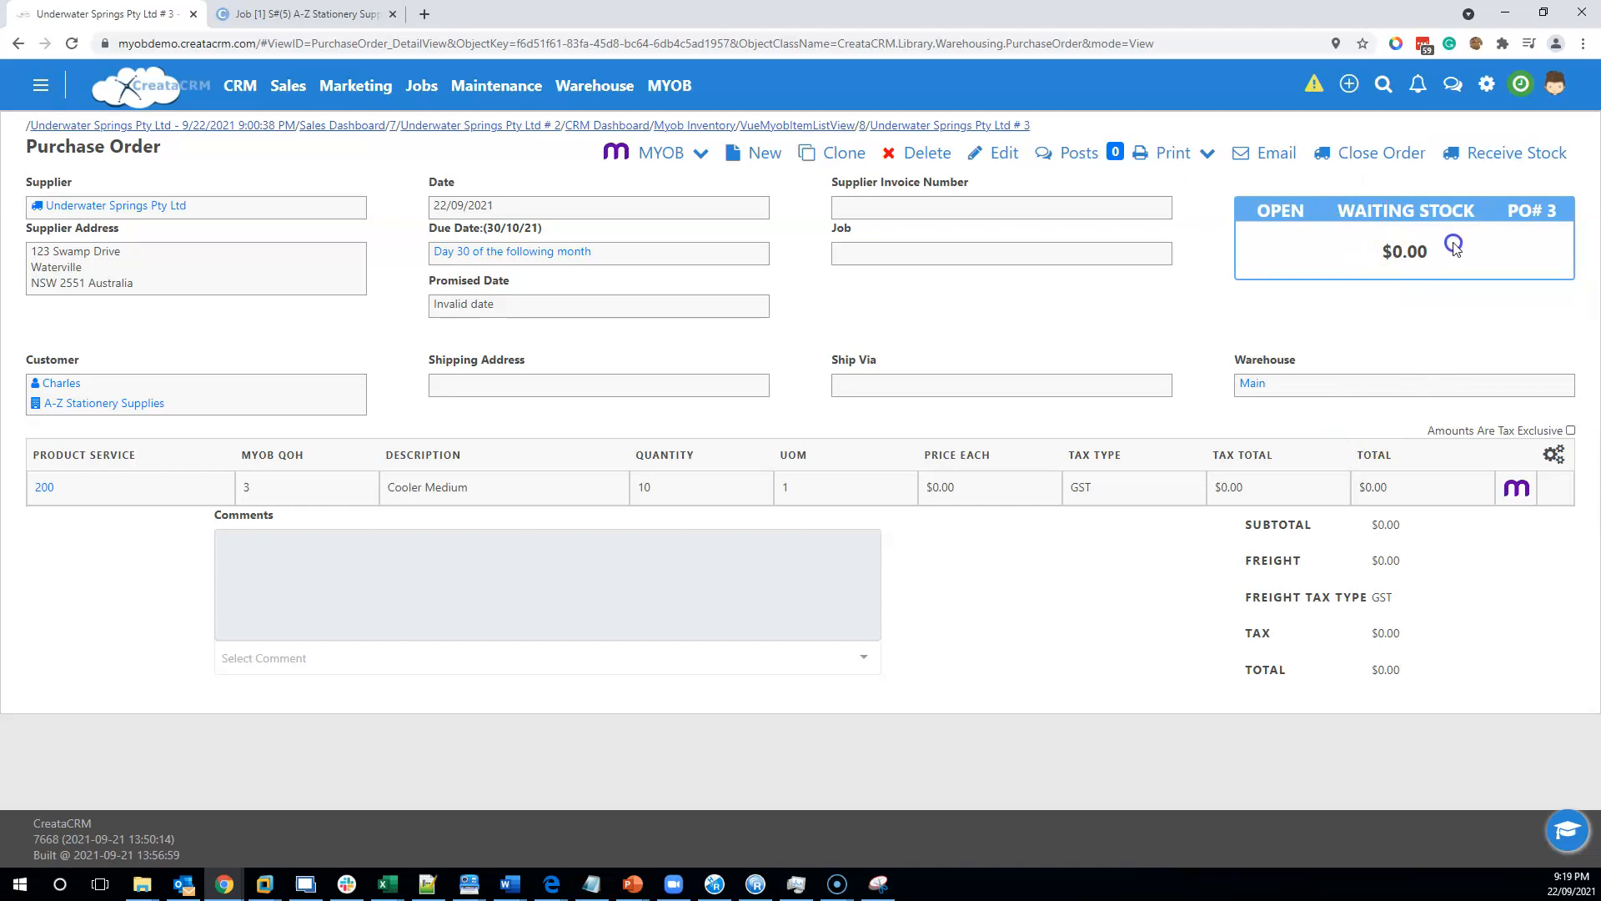
{"action": "left_click", "coordinate": [1510, 158]}
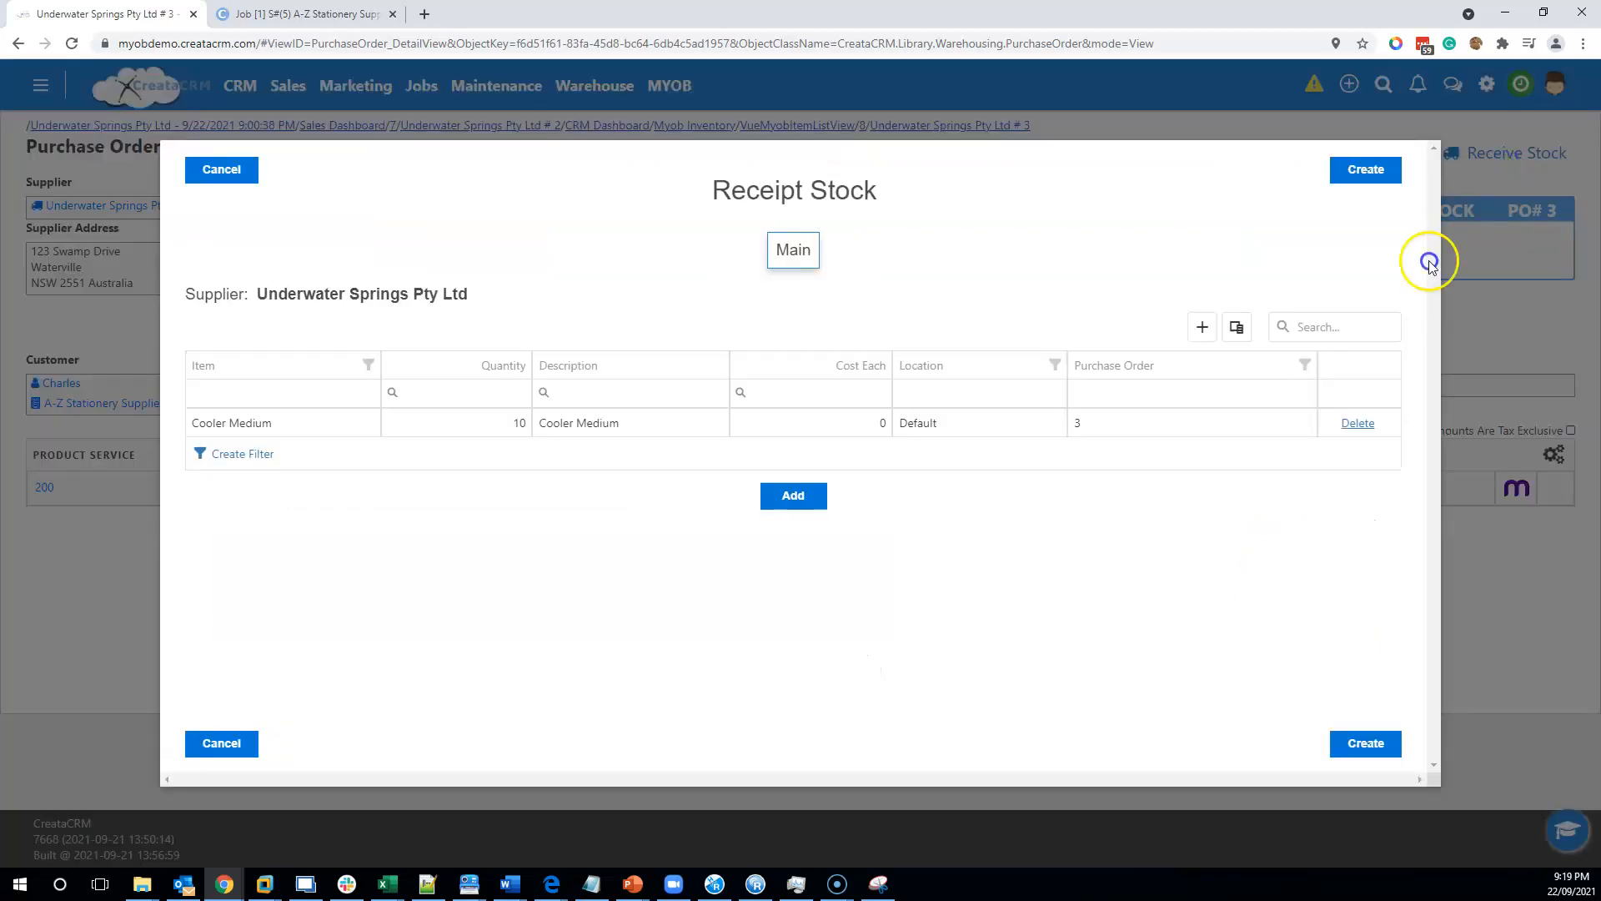
{"action": "left_click", "coordinate": [1376, 172]}
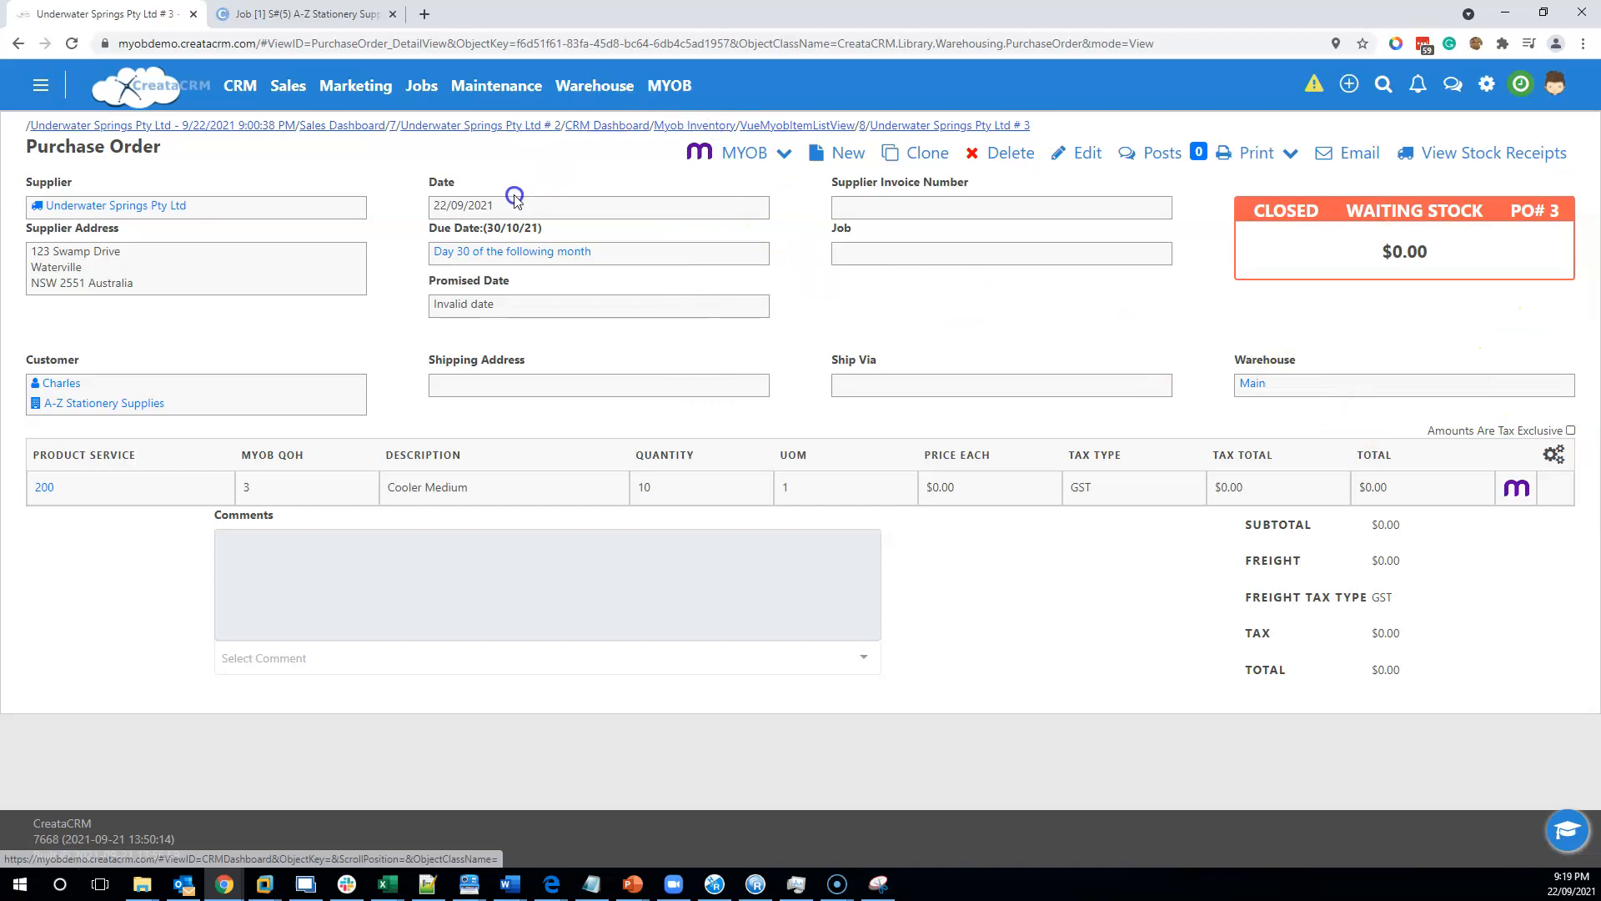
Open the latest receipt item from the warehouse Receipt Items list to inspect it.
{"action": "left_click", "coordinate": [659, 87]}
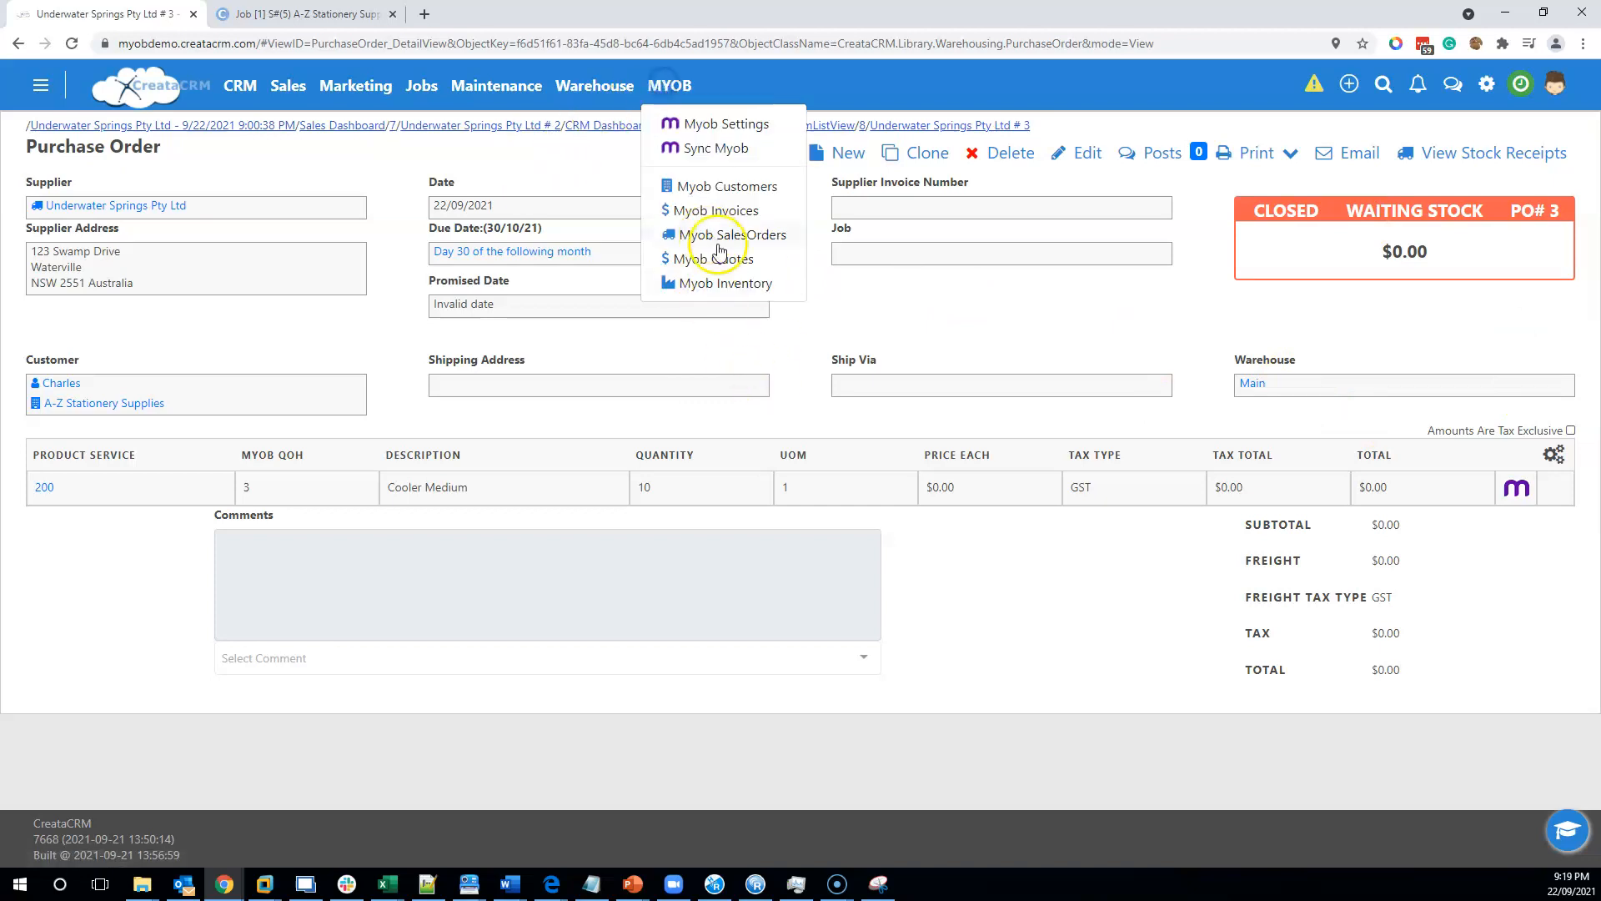
{"action": "left_click", "coordinate": [596, 87]}
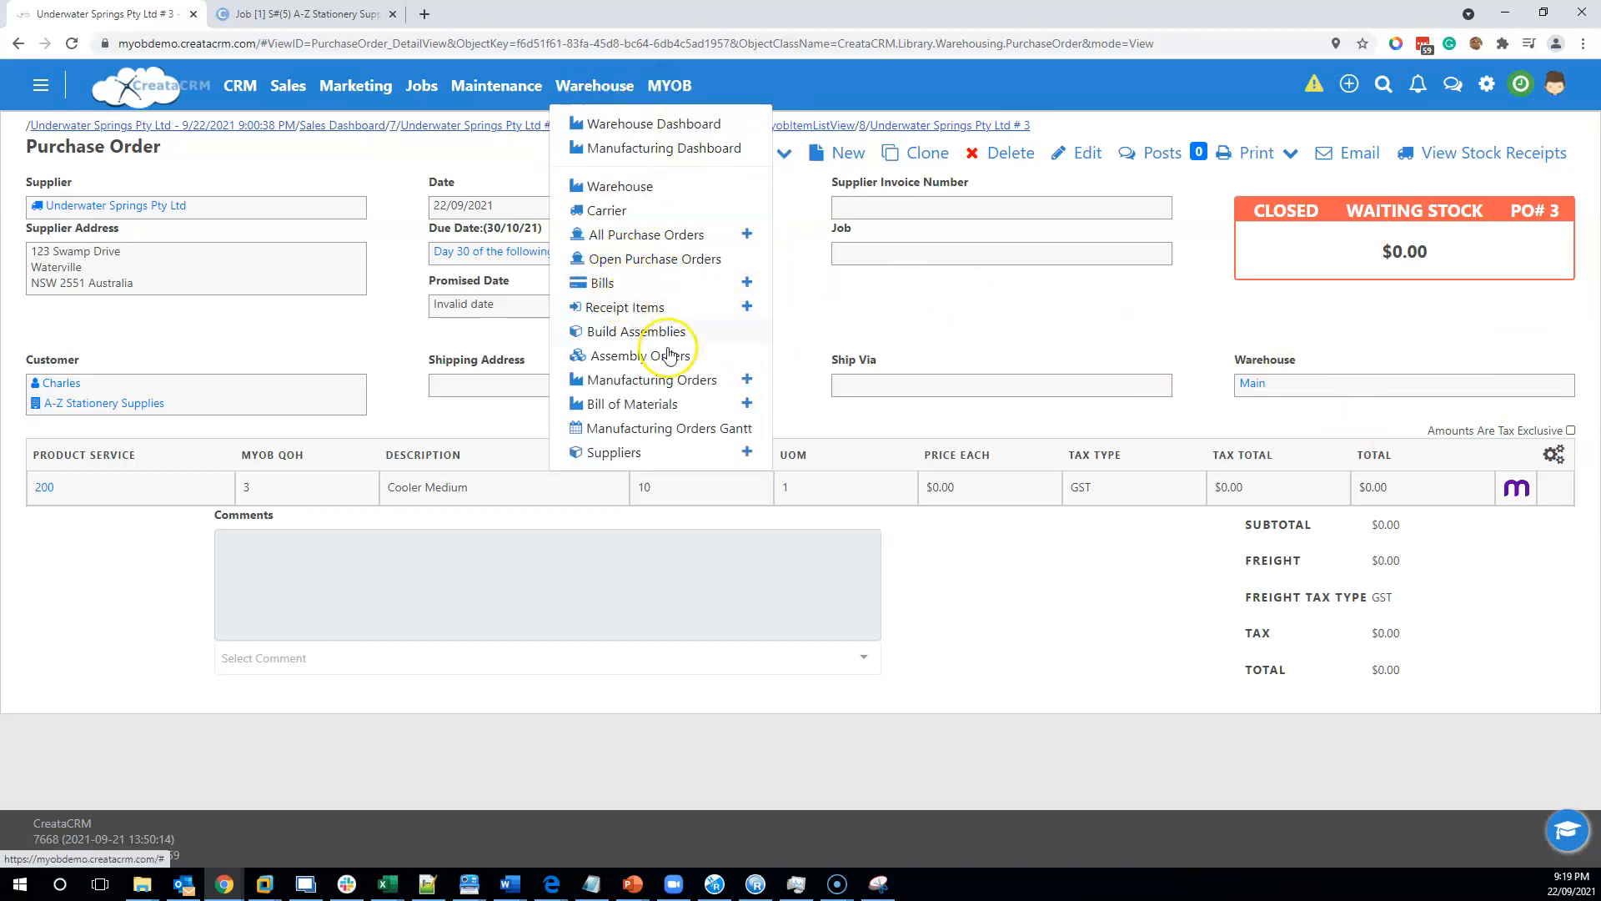
{"action": "left_click", "coordinate": [630, 306]}
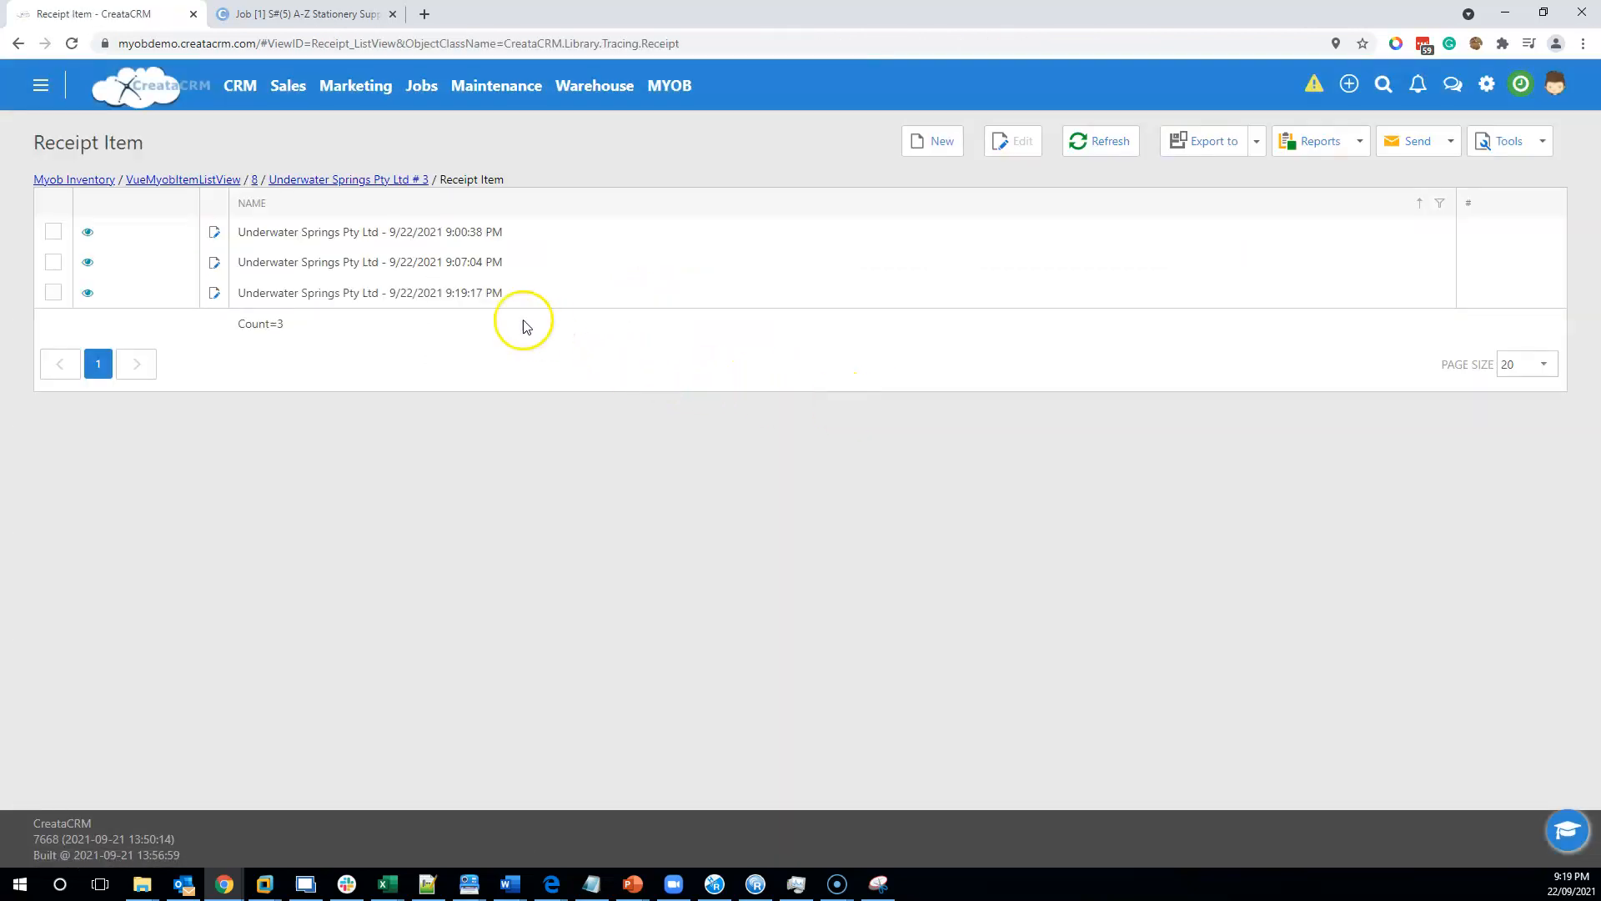
{"action": "left_click", "coordinate": [471, 298]}
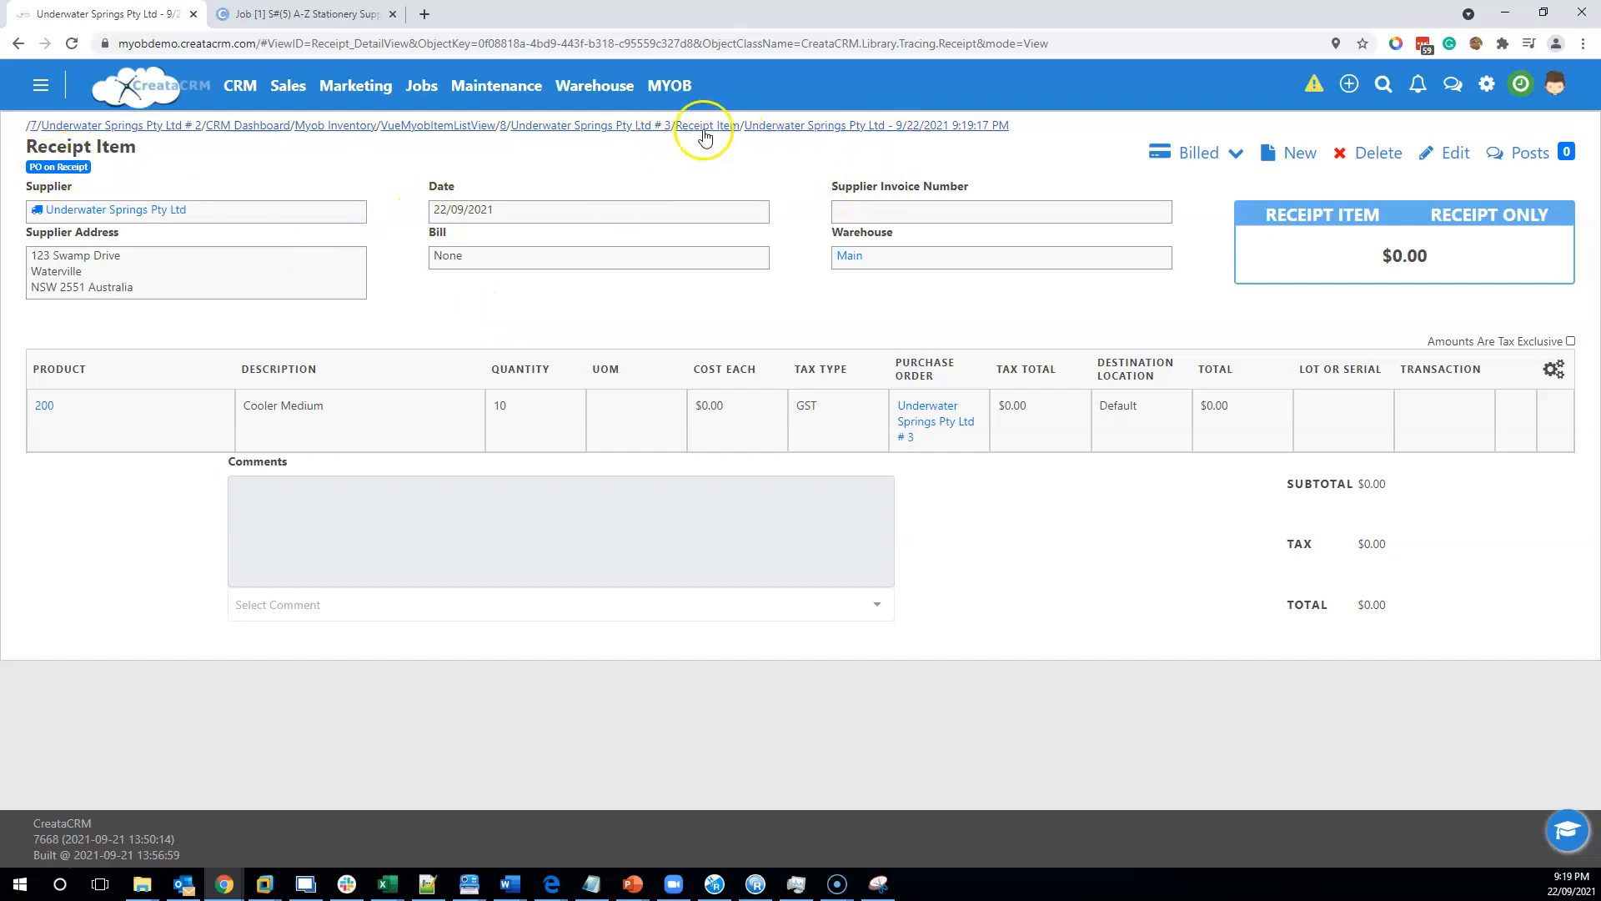
Return to the purchase order, set the Cooler Medium price each to 200 and save.
{"action": "left_click", "coordinate": [621, 125]}
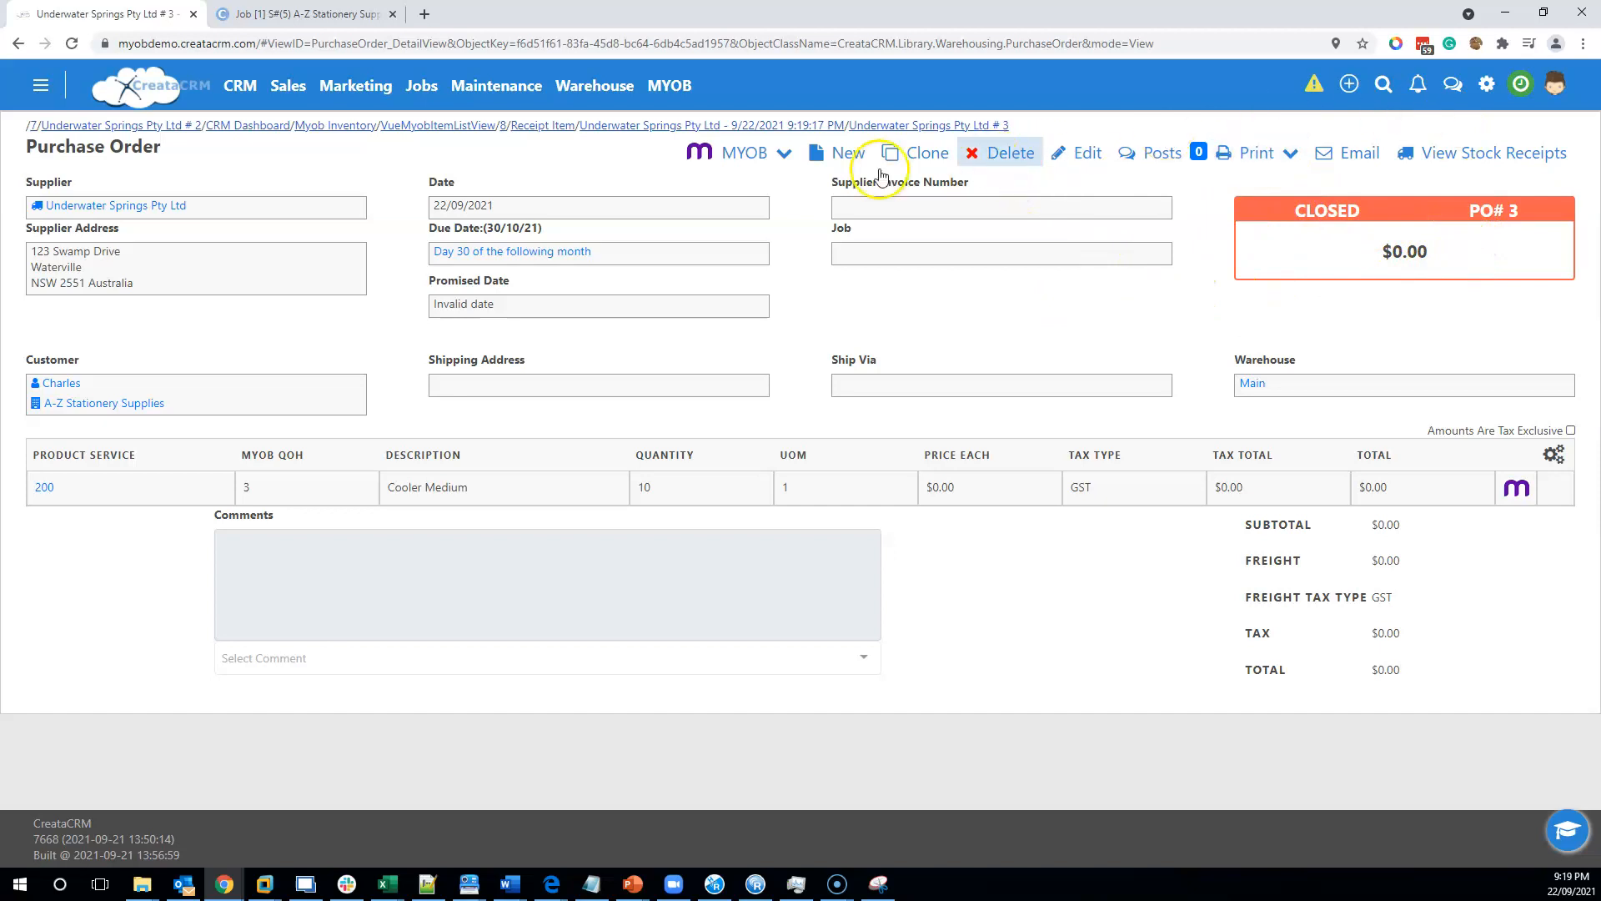
{"action": "left_click", "coordinate": [1001, 155]}
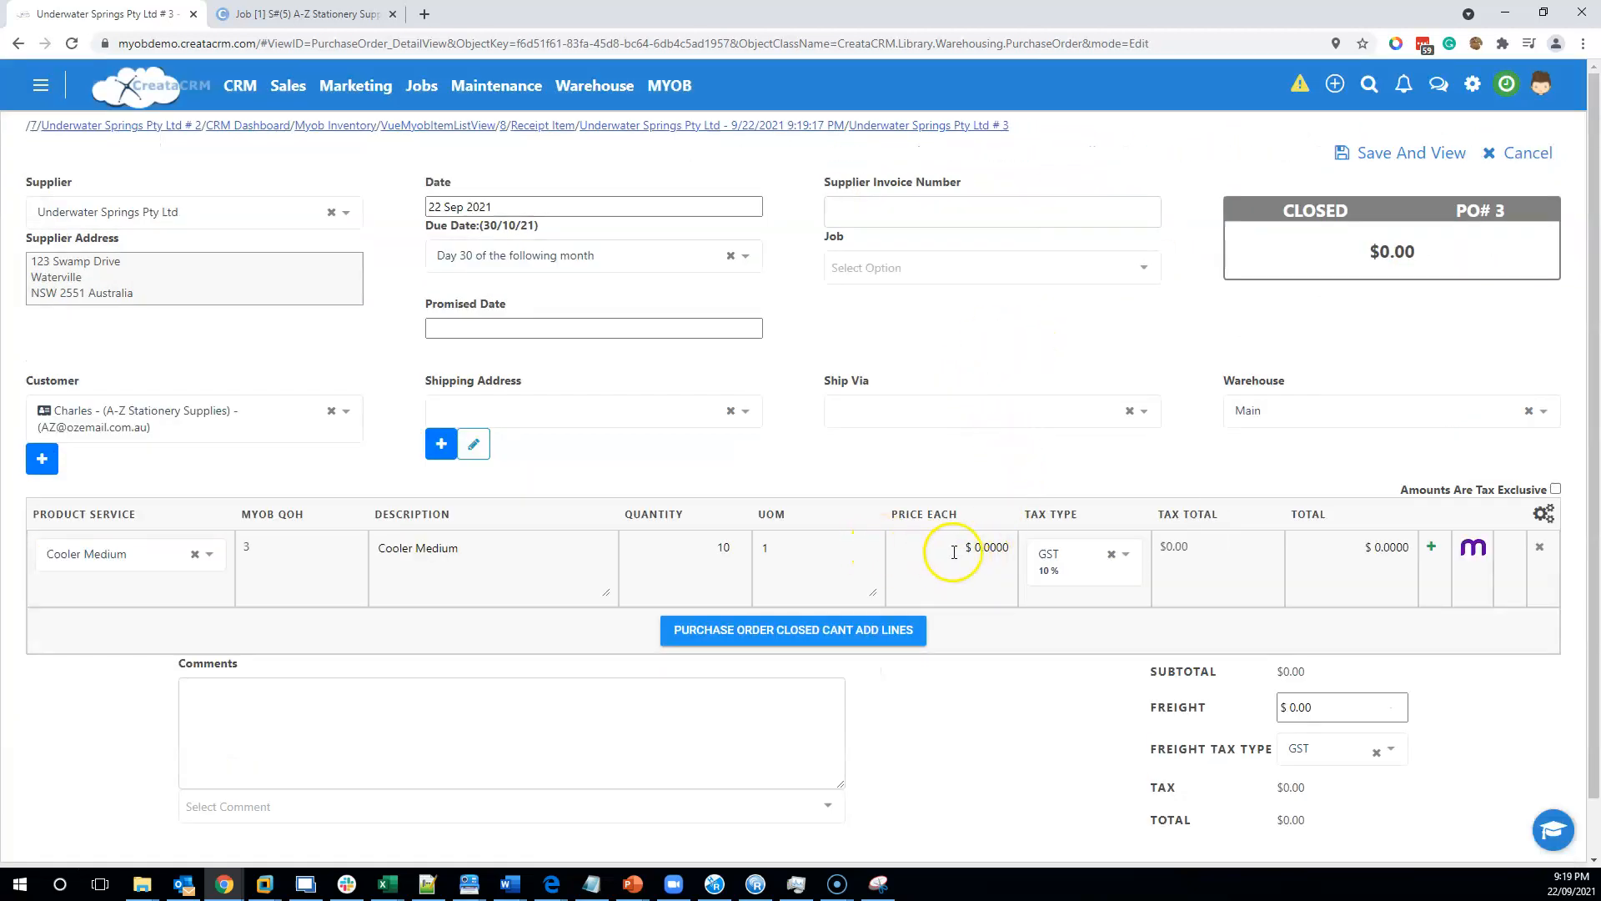
{"action": "left_click", "coordinate": [938, 548]}
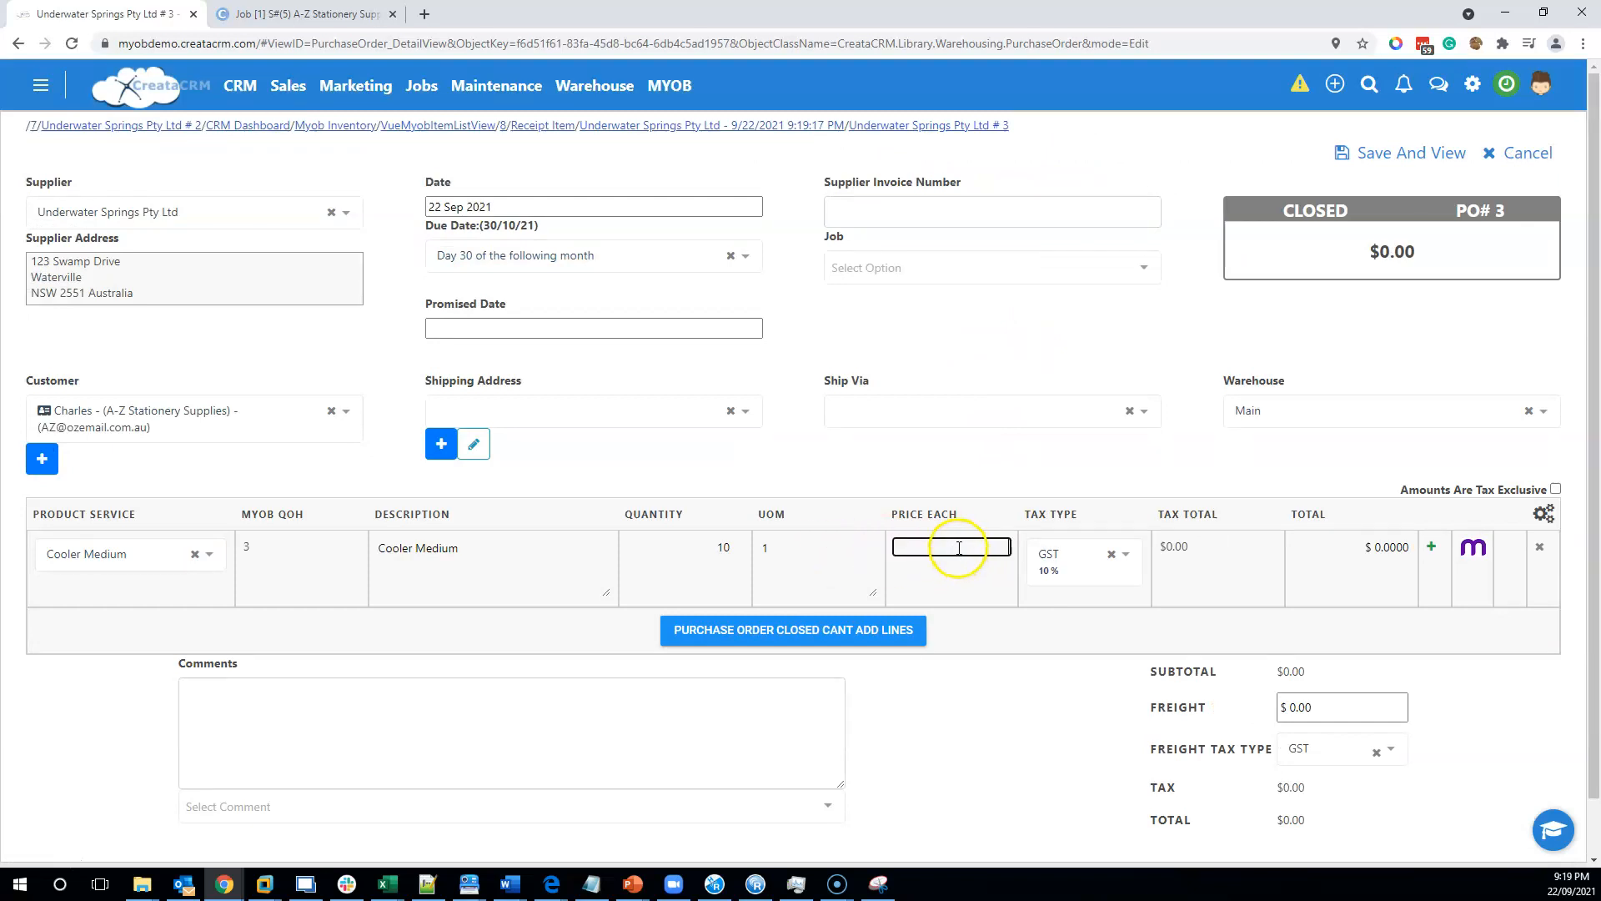
{"action": "type", "text": "00"}
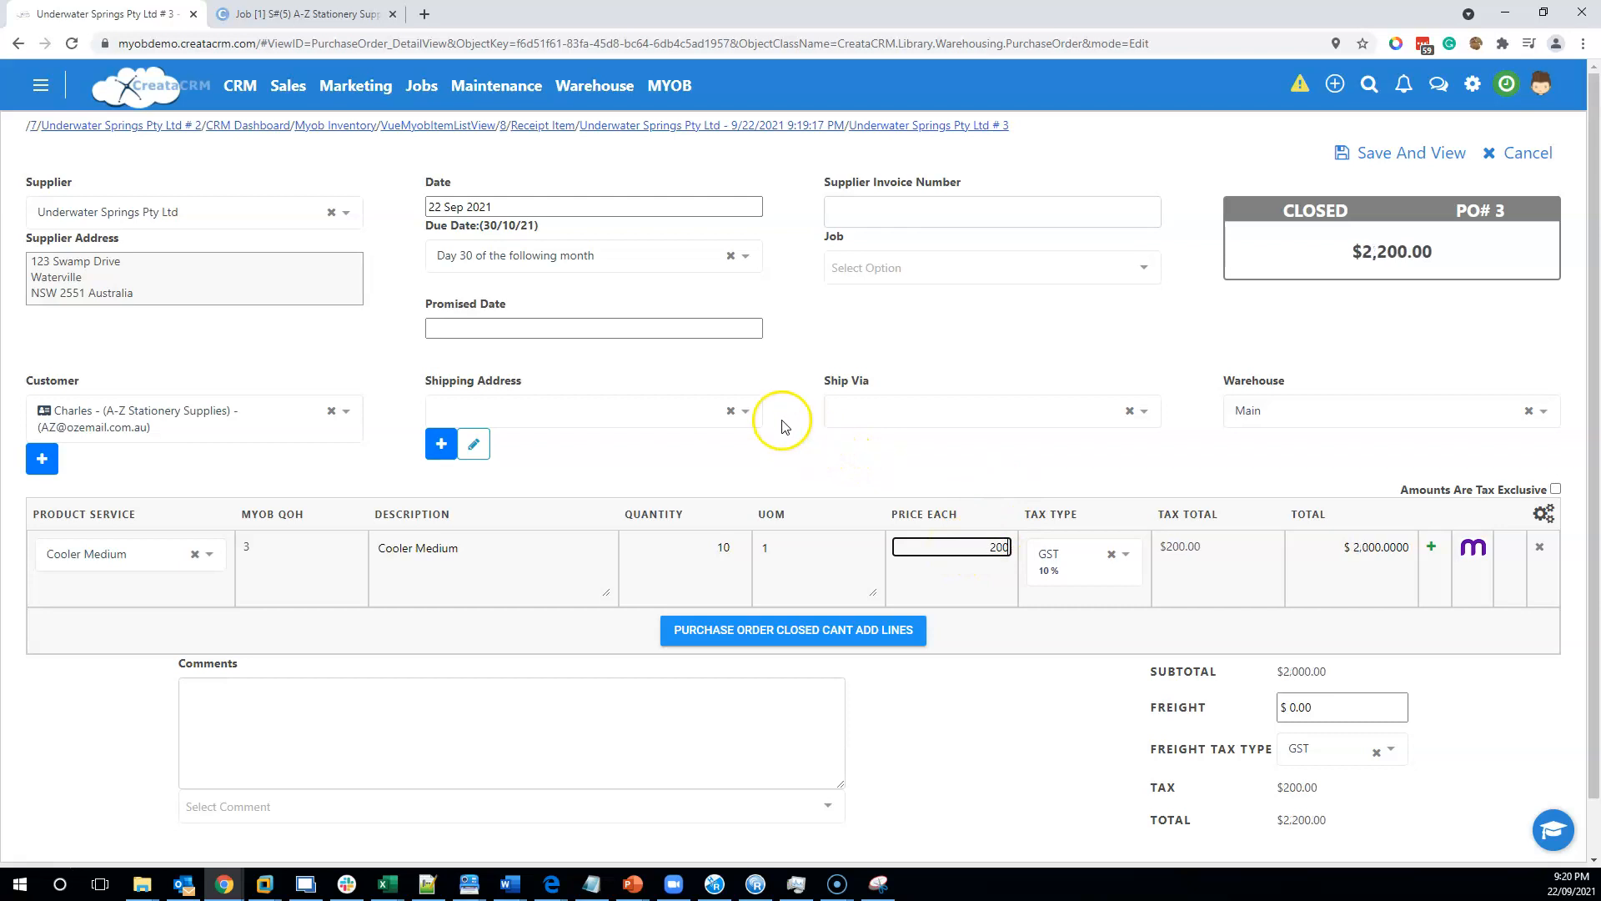
{"action": "left_click", "coordinate": [754, 431]}
{"action": "left_click", "coordinate": [1418, 159]}
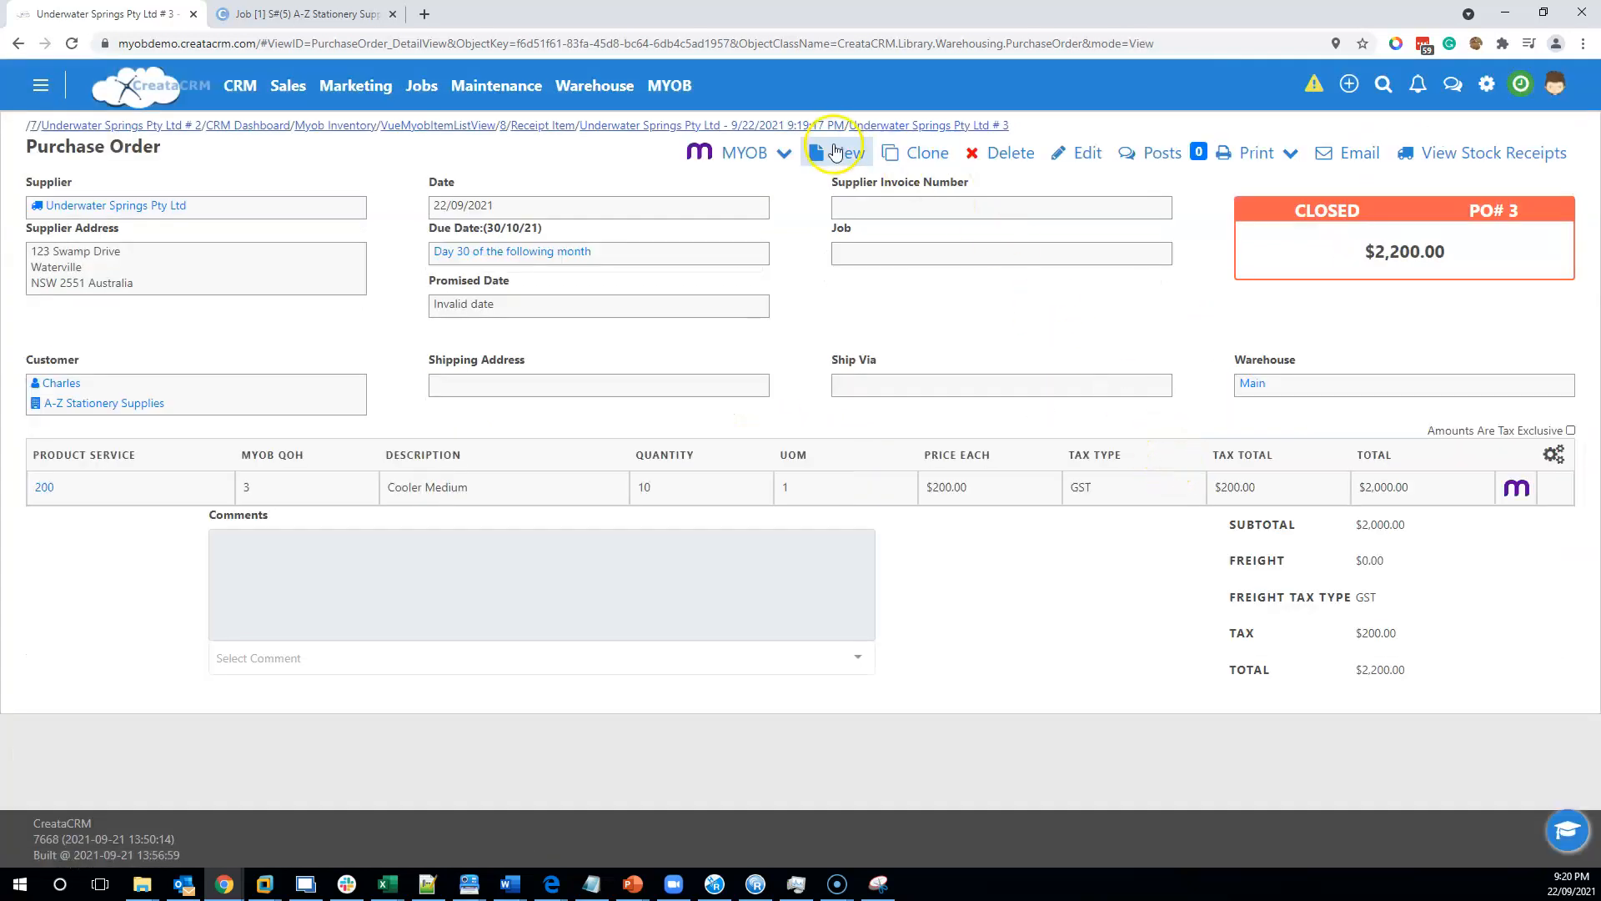
Send the purchase order to MYOB and review the remaining MYOB options.
{"action": "left_click", "coordinate": [783, 156]}
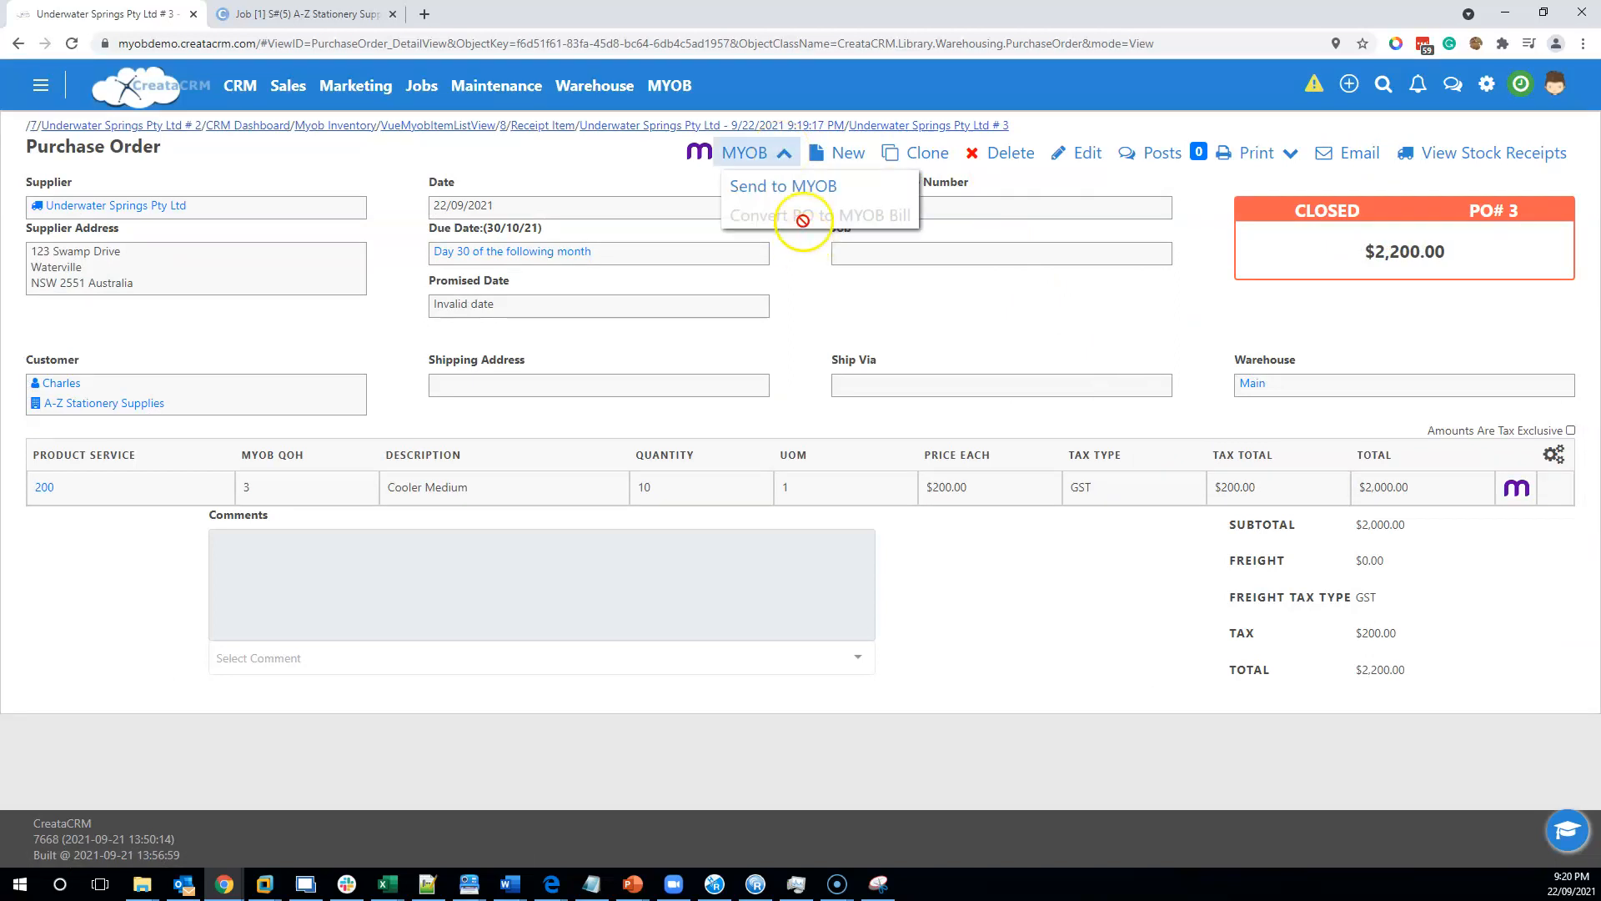
{"action": "left_click", "coordinate": [805, 197]}
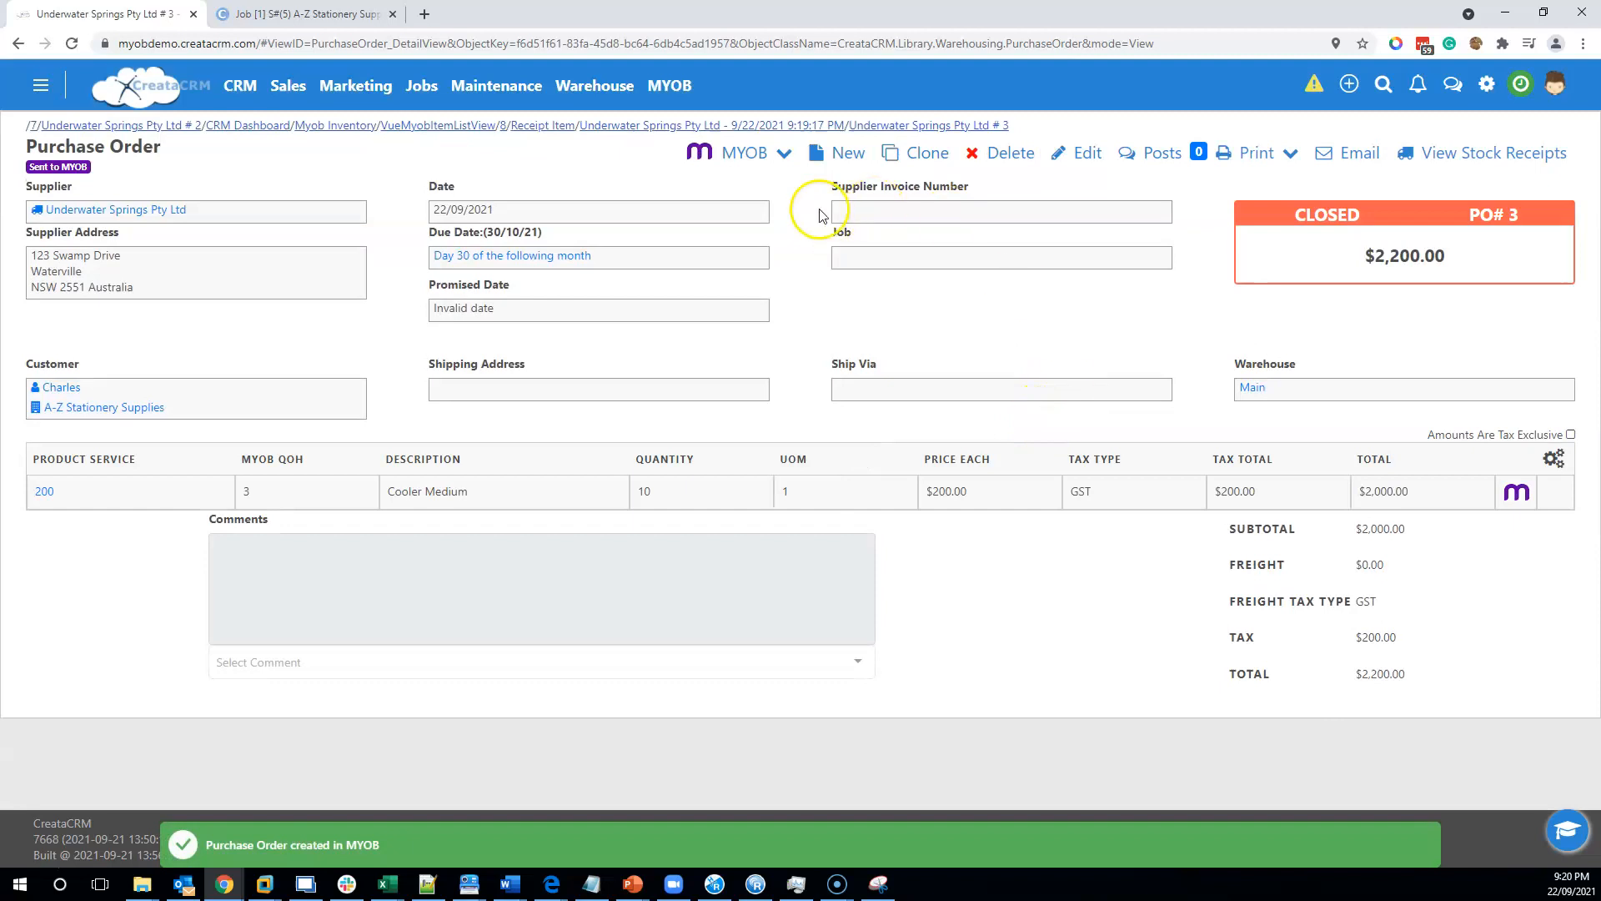
{"action": "left_click", "coordinate": [776, 154]}
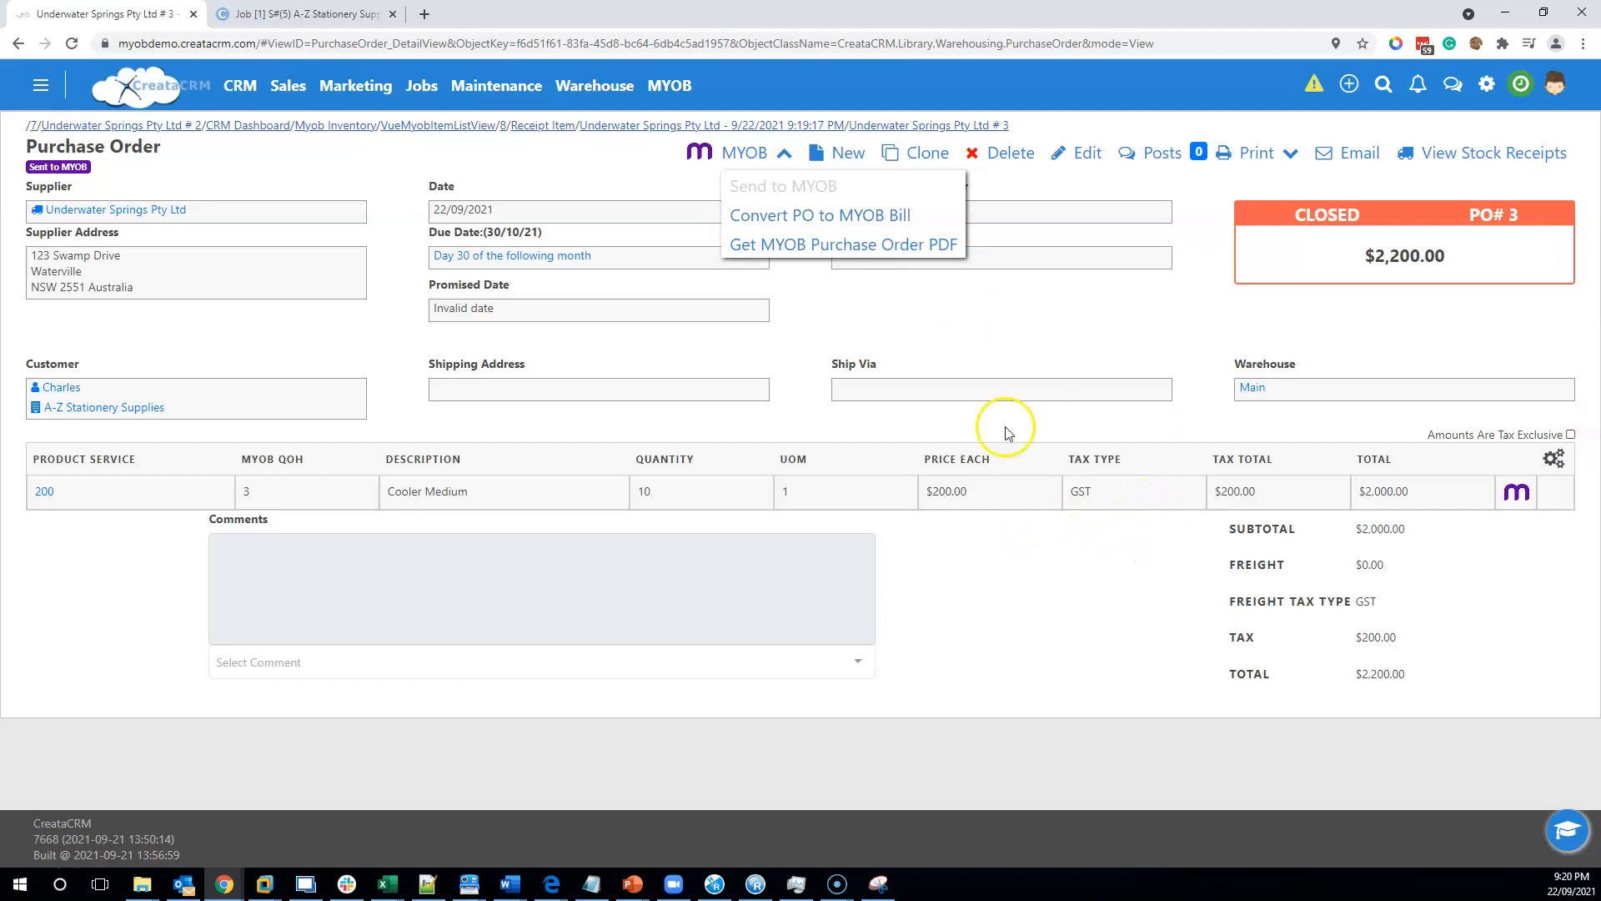
{"action": "left_click", "coordinate": [991, 330]}
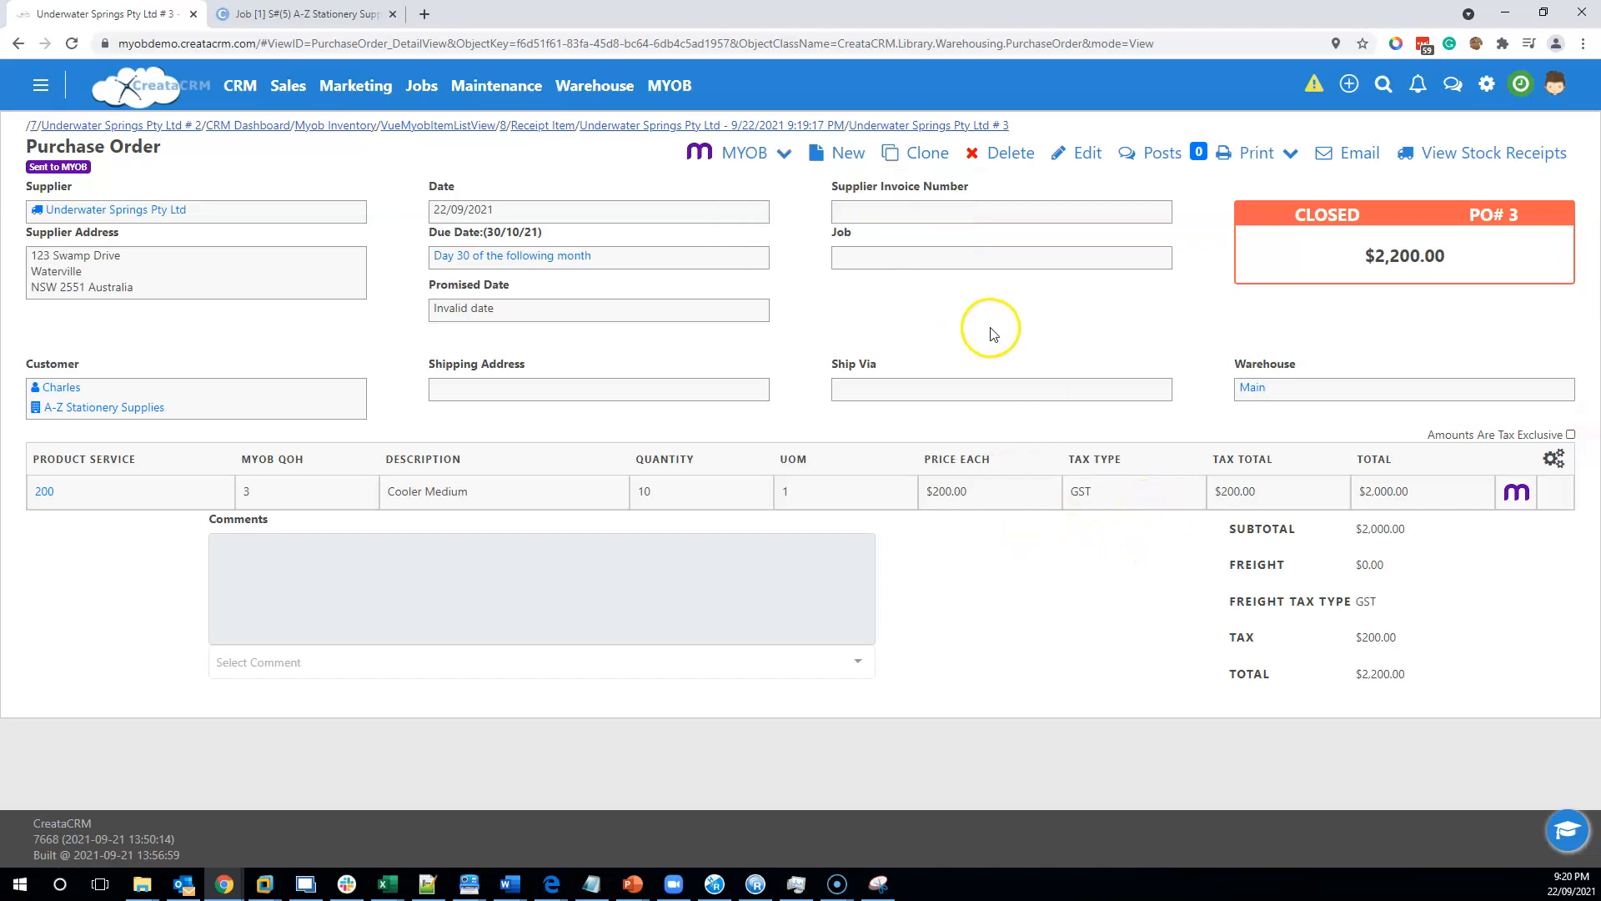
Inspect the Cooler Medium stock in the MYOB Inventory list, then go back to the purchase order.
{"action": "left_click", "coordinate": [655, 98]}
{"action": "left_click", "coordinate": [688, 285]}
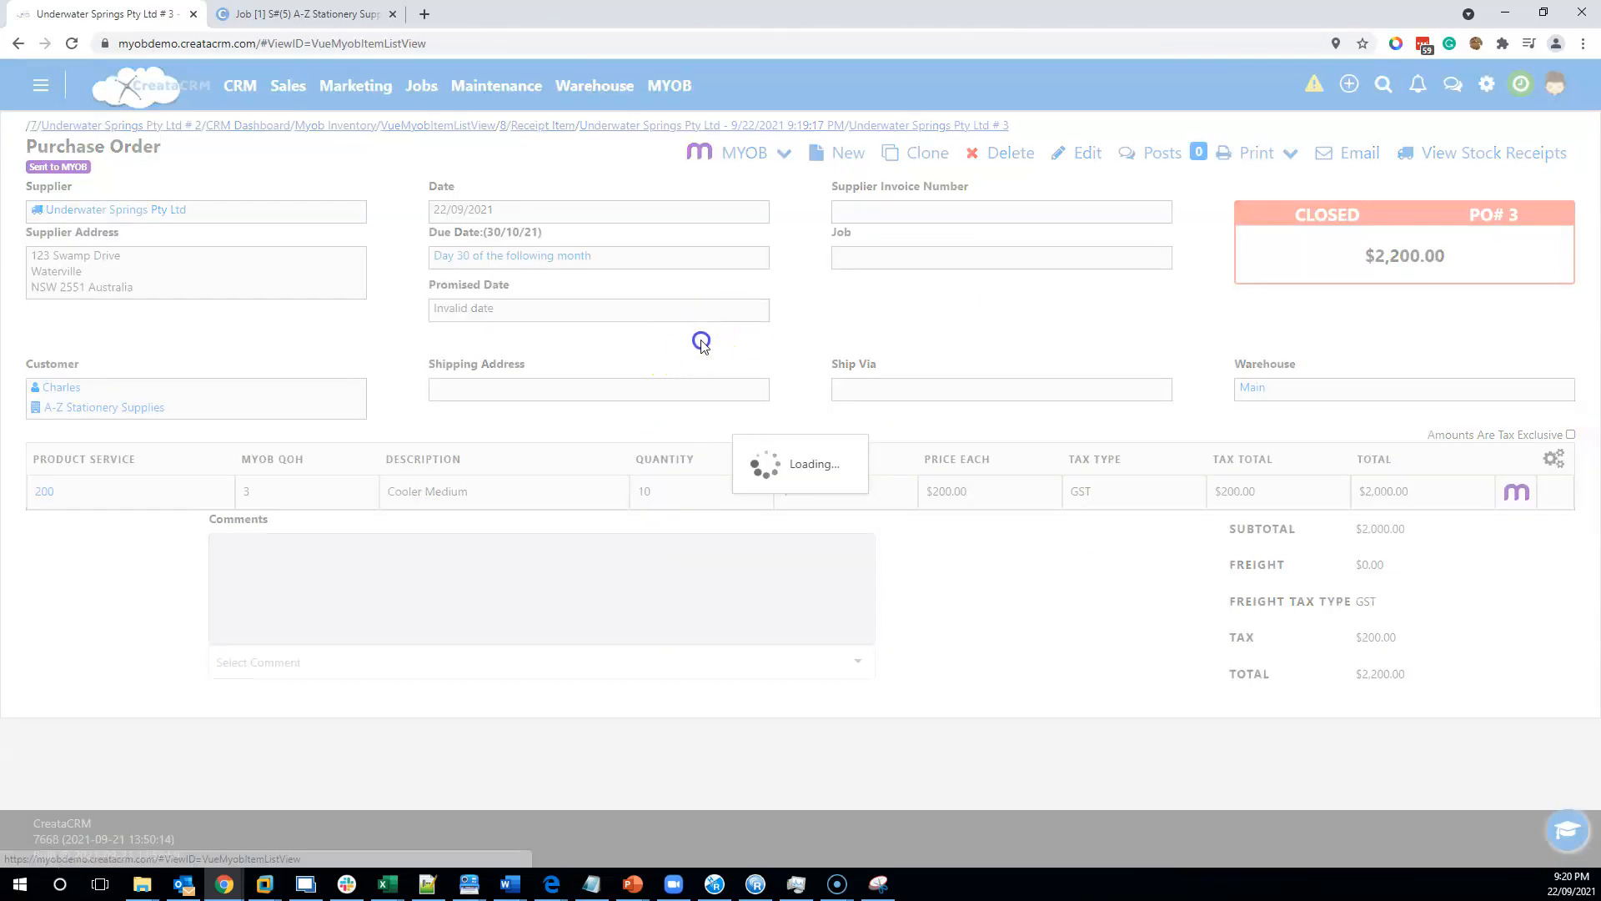
{"action": "scroll", "coordinate": [344, 514], "scroll_direction": "down", "scroll_amount": 3}
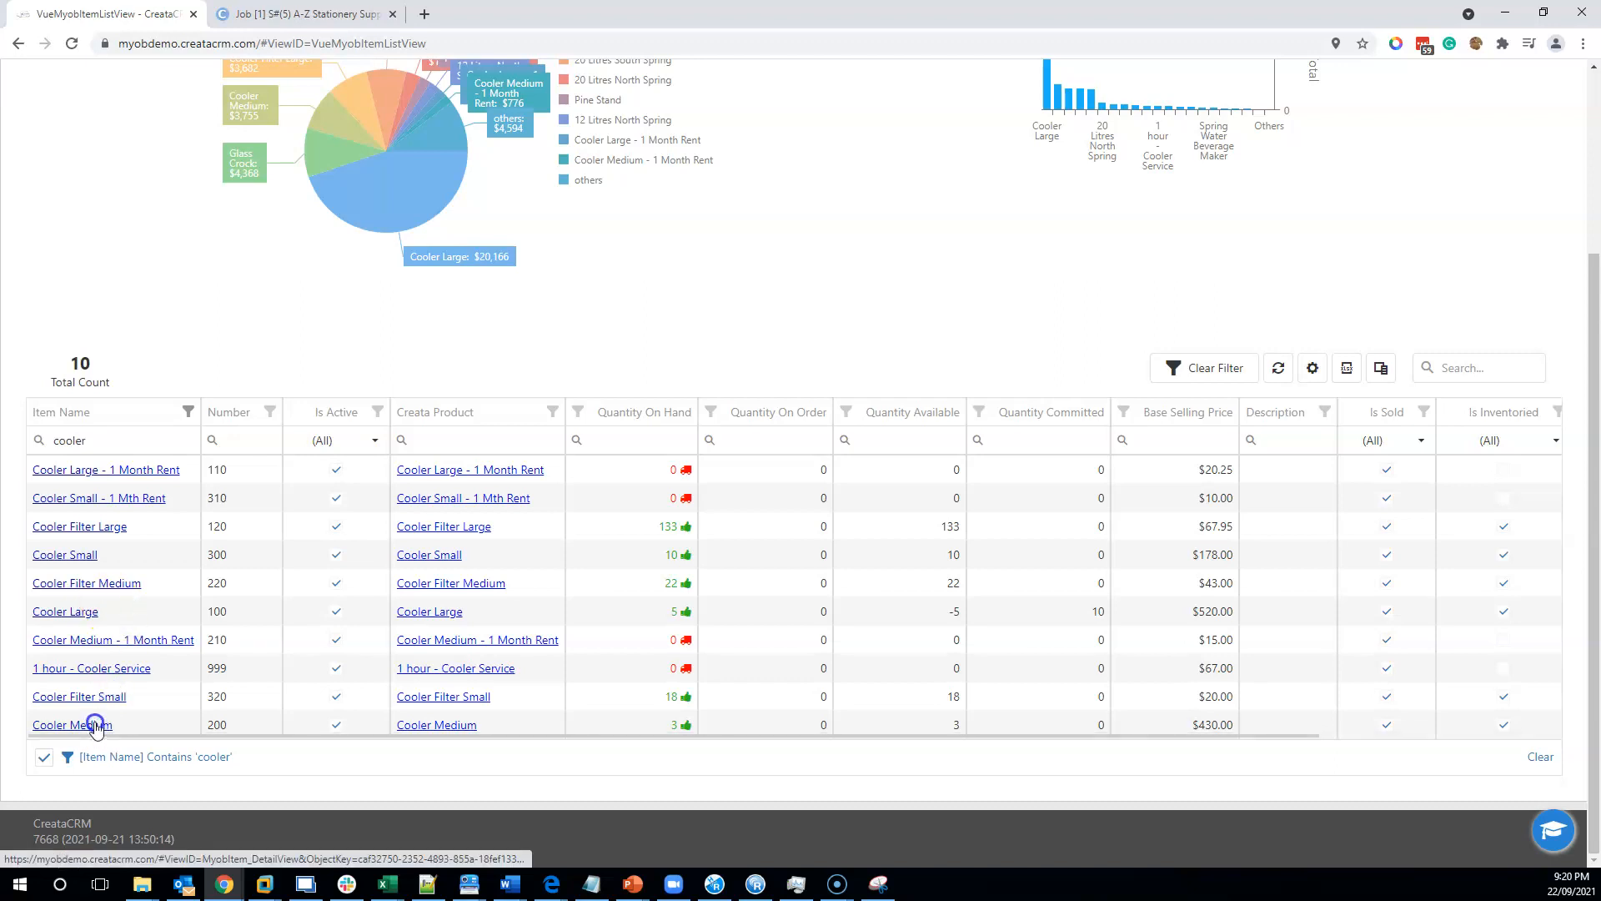
{"action": "left_click_drag", "start_coordinate": [815, 731], "coordinate": [977, 723]}
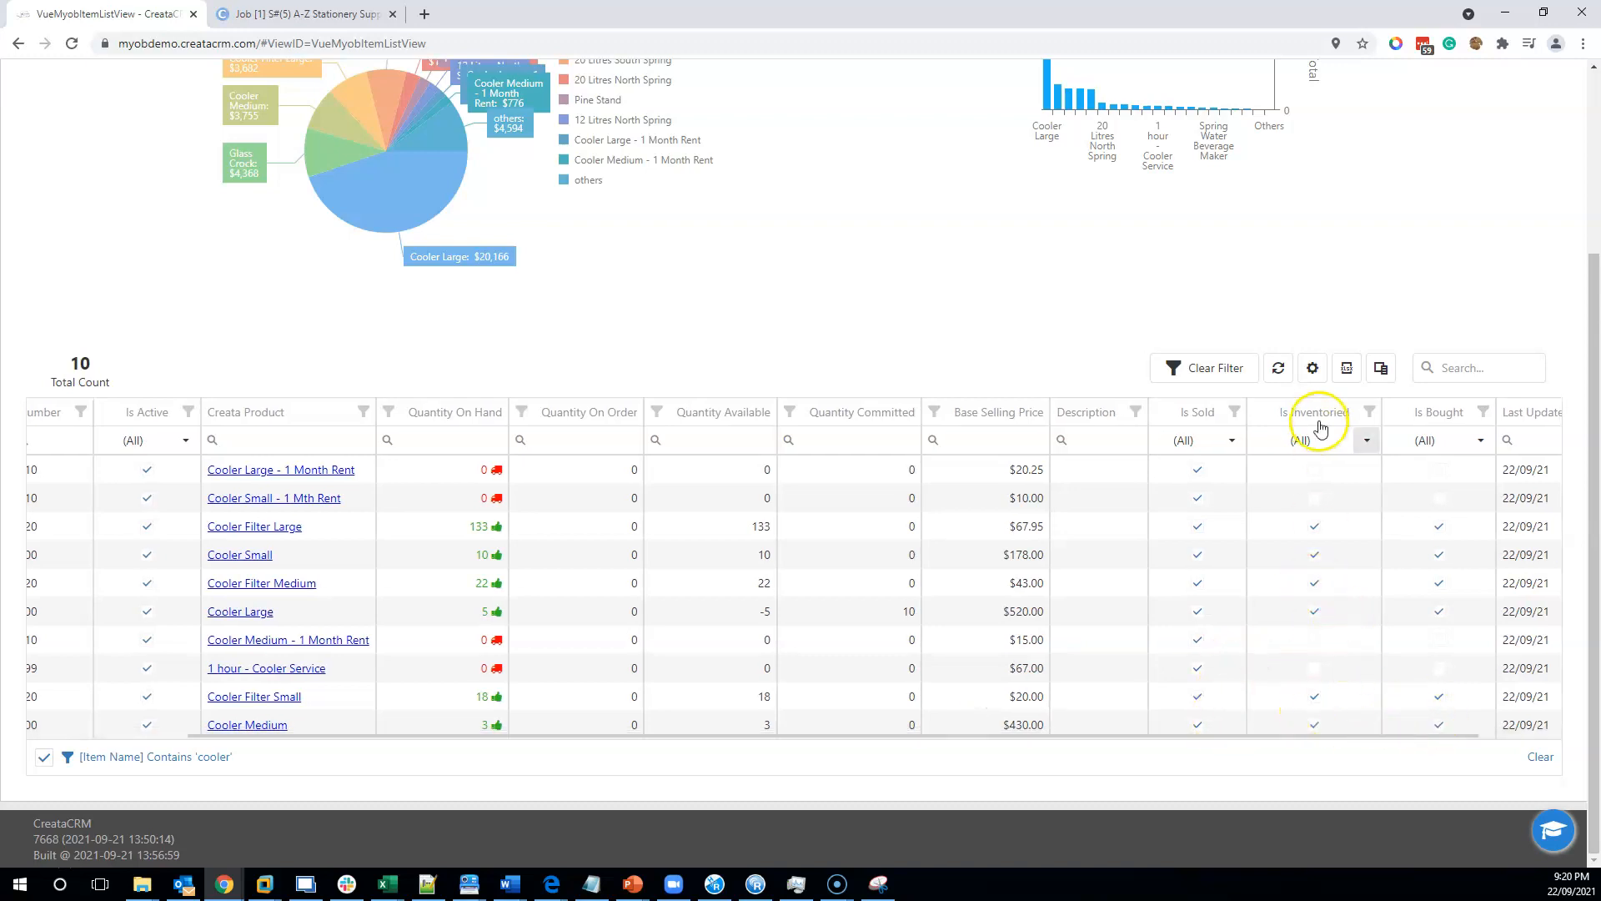
{"action": "scroll", "coordinate": [726, 579], "scroll_direction": "up", "scroll_amount": 3}
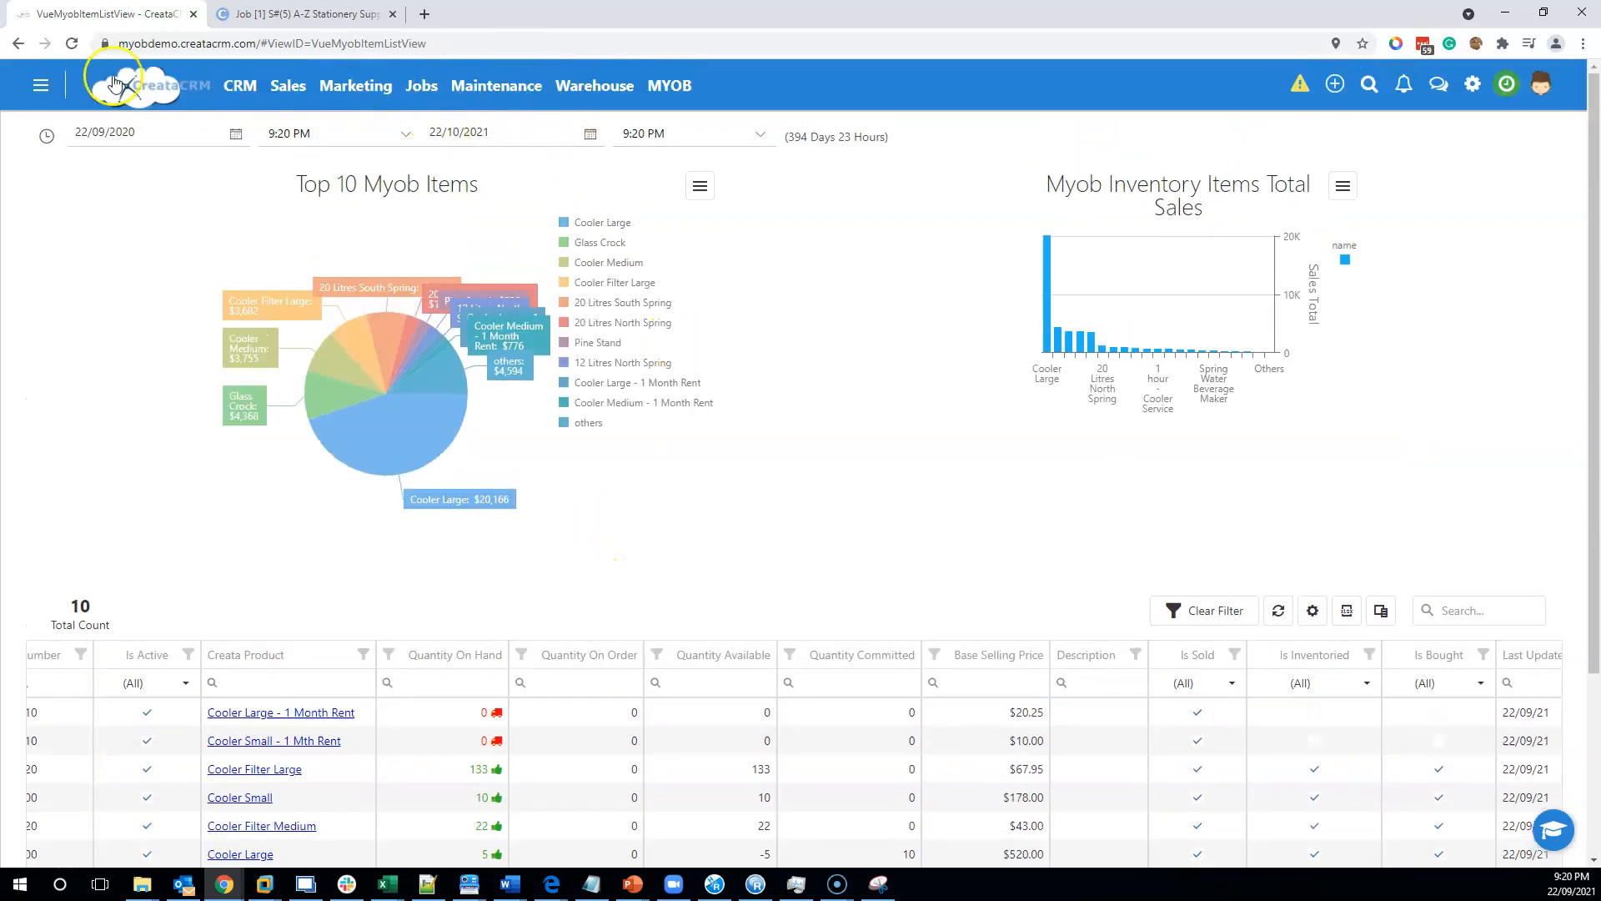
{"action": "left_click", "coordinate": [18, 44]}
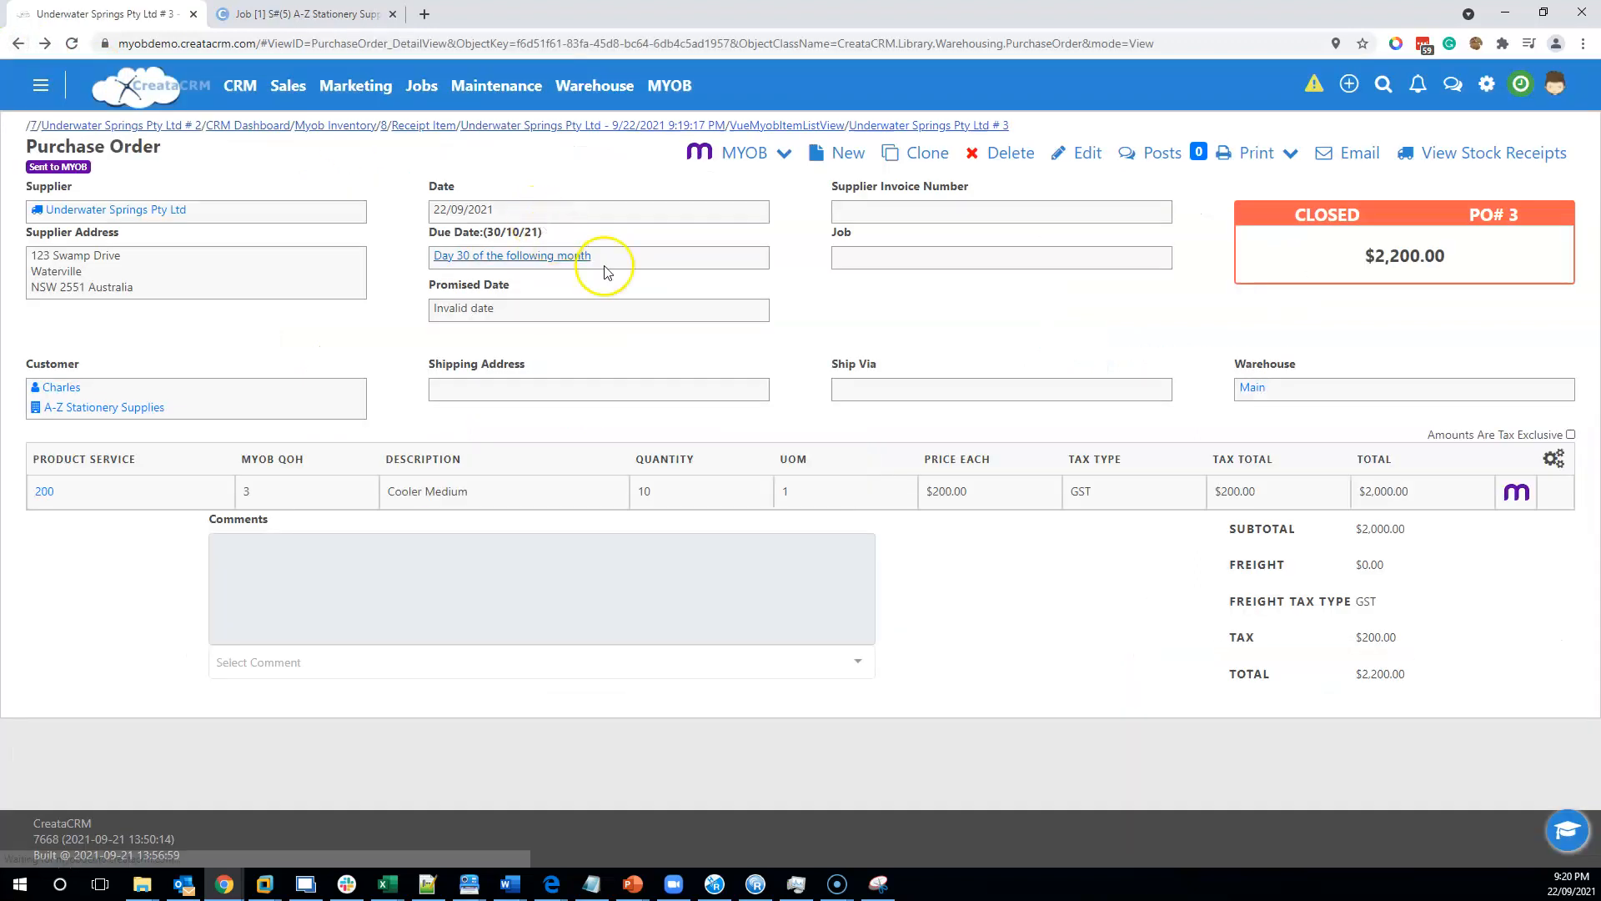
Convert the purchase order to a MYOB bill and confirm the conversion.
{"action": "left_click", "coordinate": [784, 154]}
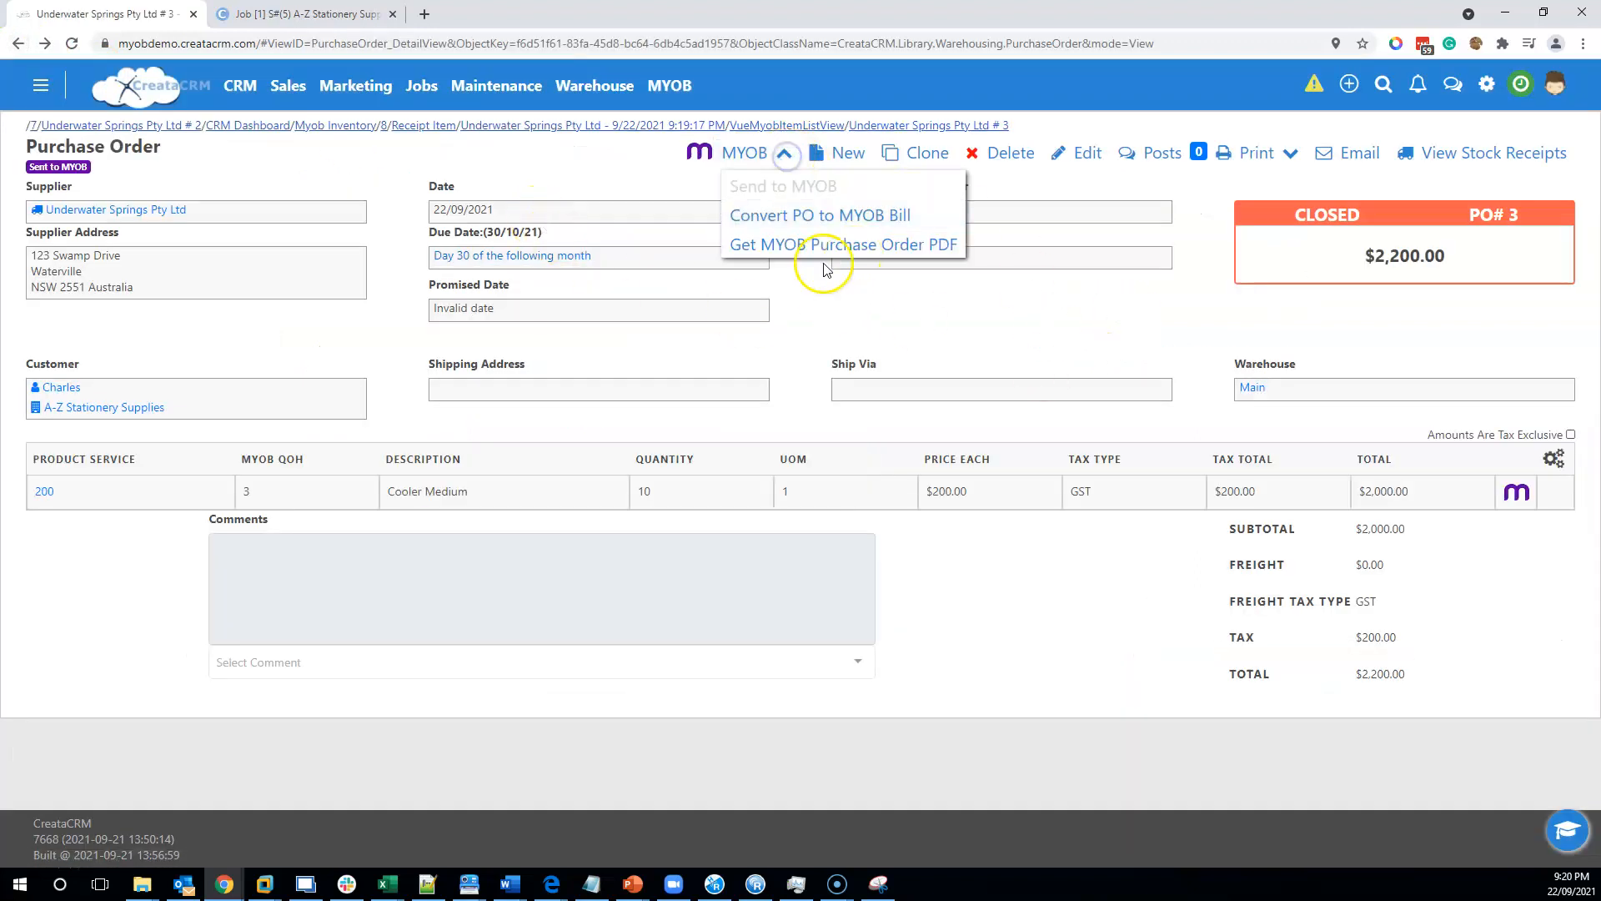
{"action": "left_click", "coordinate": [880, 234]}
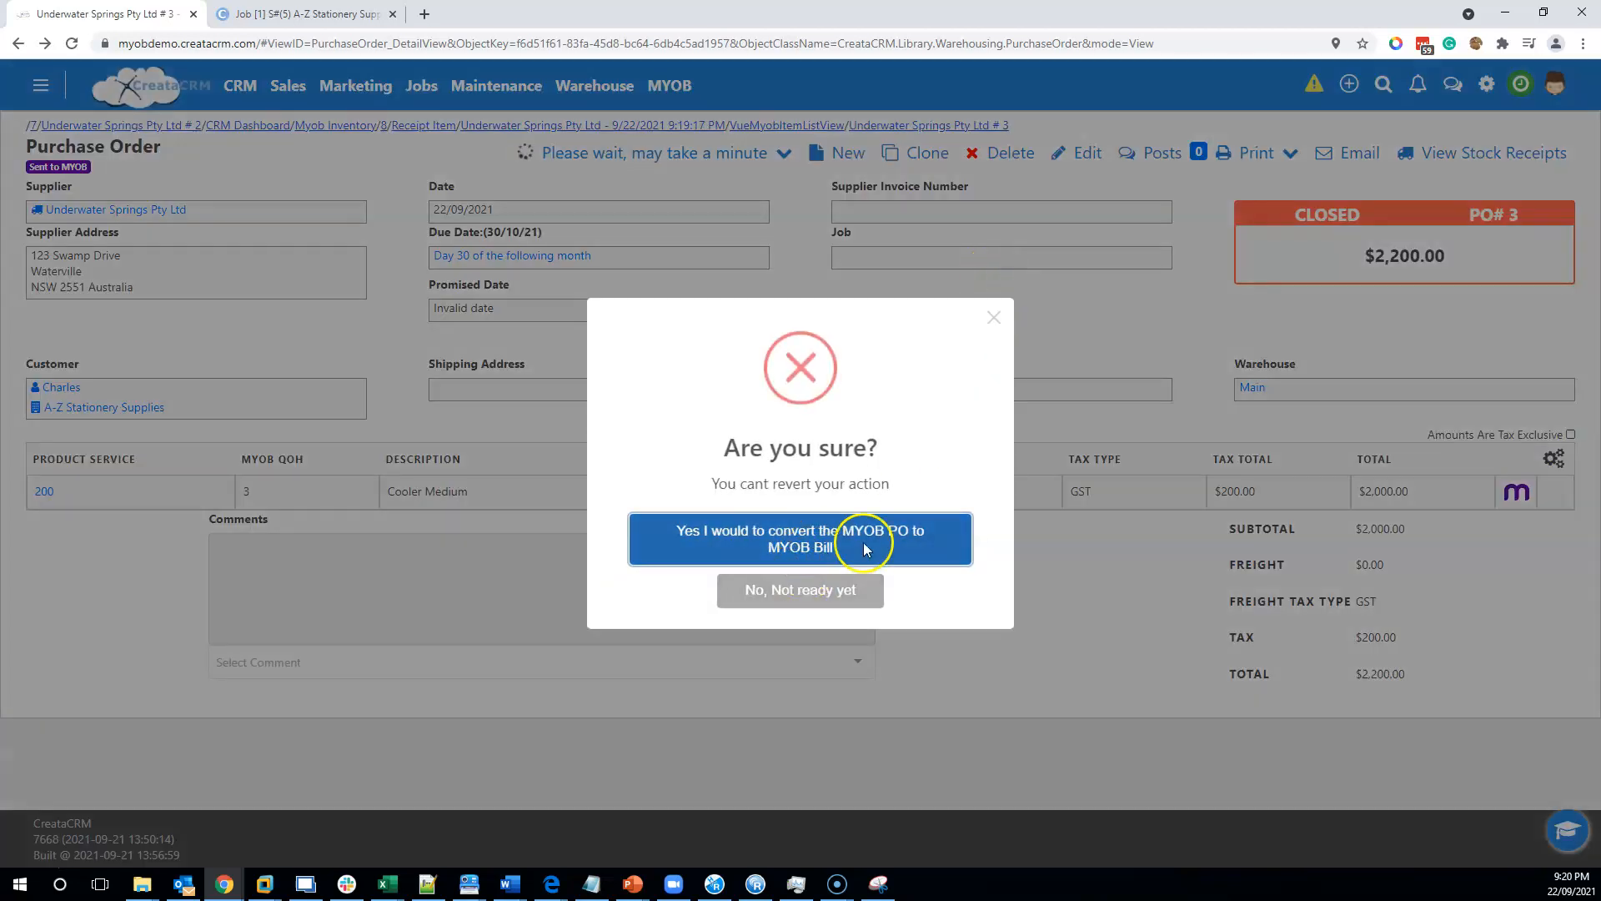
{"action": "left_click", "coordinate": [892, 550]}
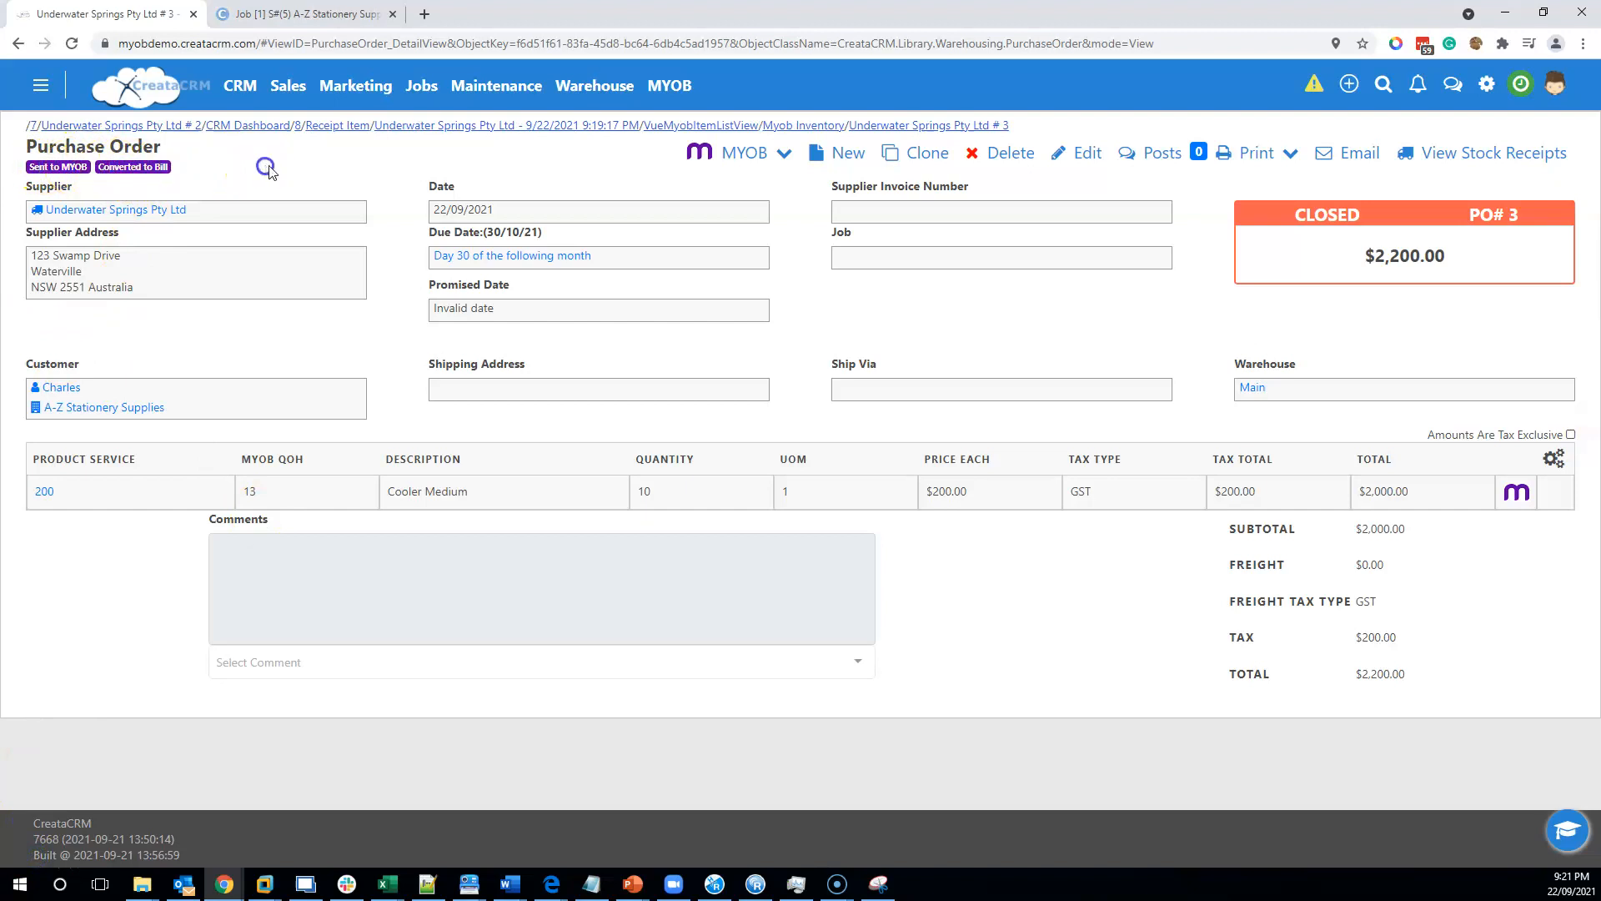
Review the Cooler Medium quantity on hand in the MYOB Inventory list again.
{"action": "left_click", "coordinate": [667, 85]}
{"action": "left_click", "coordinate": [668, 277]}
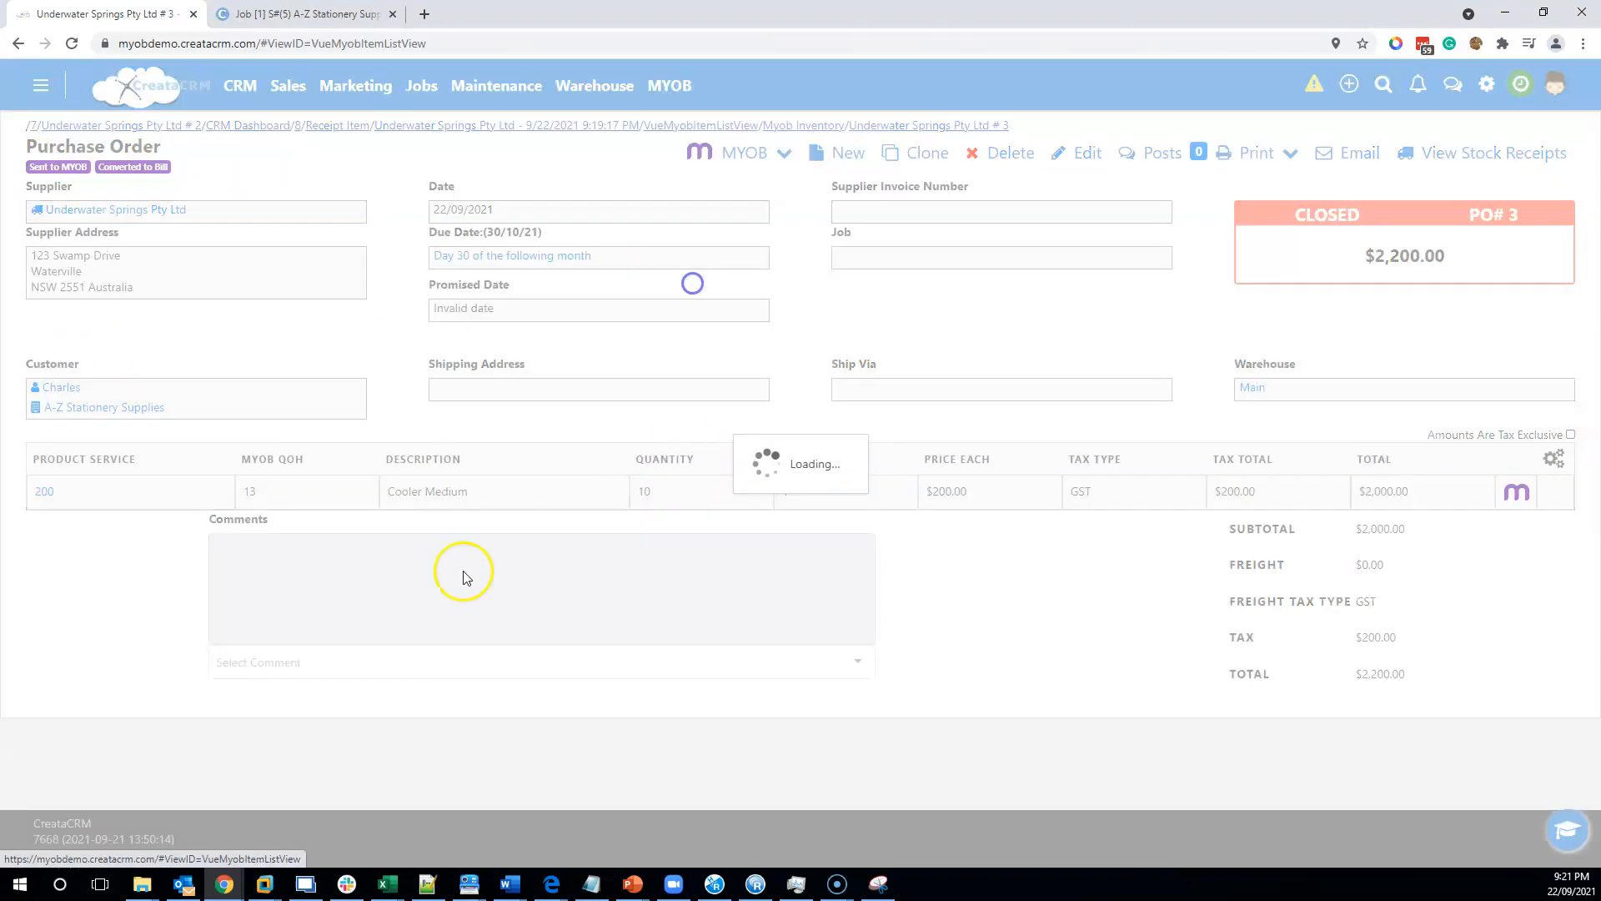
{"action": "scroll", "coordinate": [563, 744], "scroll_direction": "down", "scroll_amount": 3}
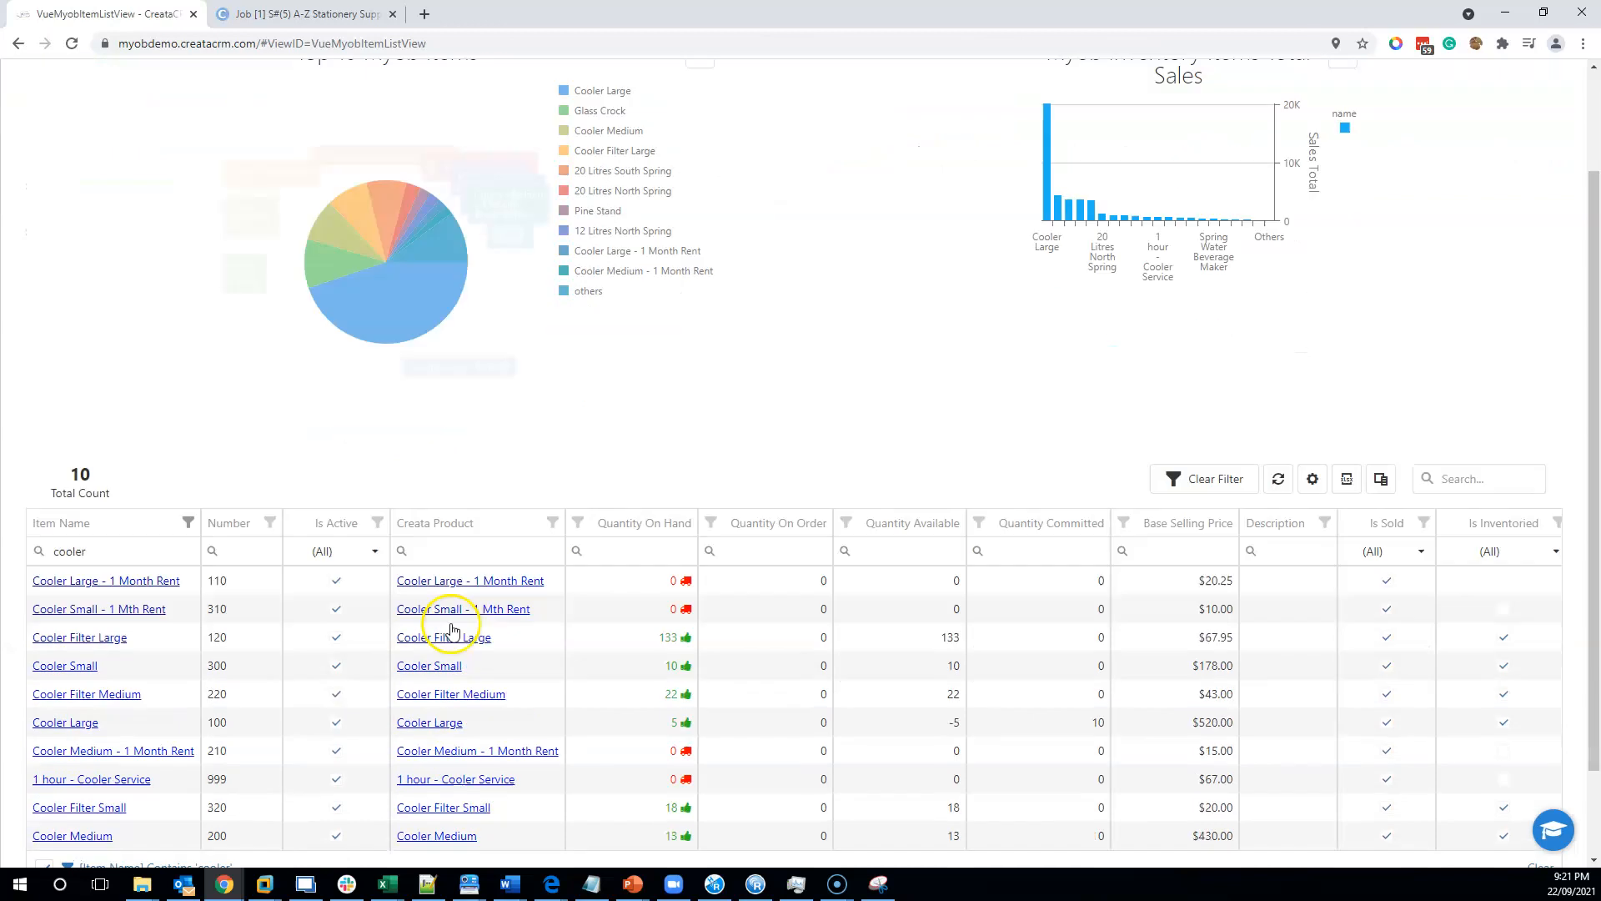
{"action": "scroll", "coordinate": [500, 675], "scroll_direction": "up", "scroll_amount": 3}
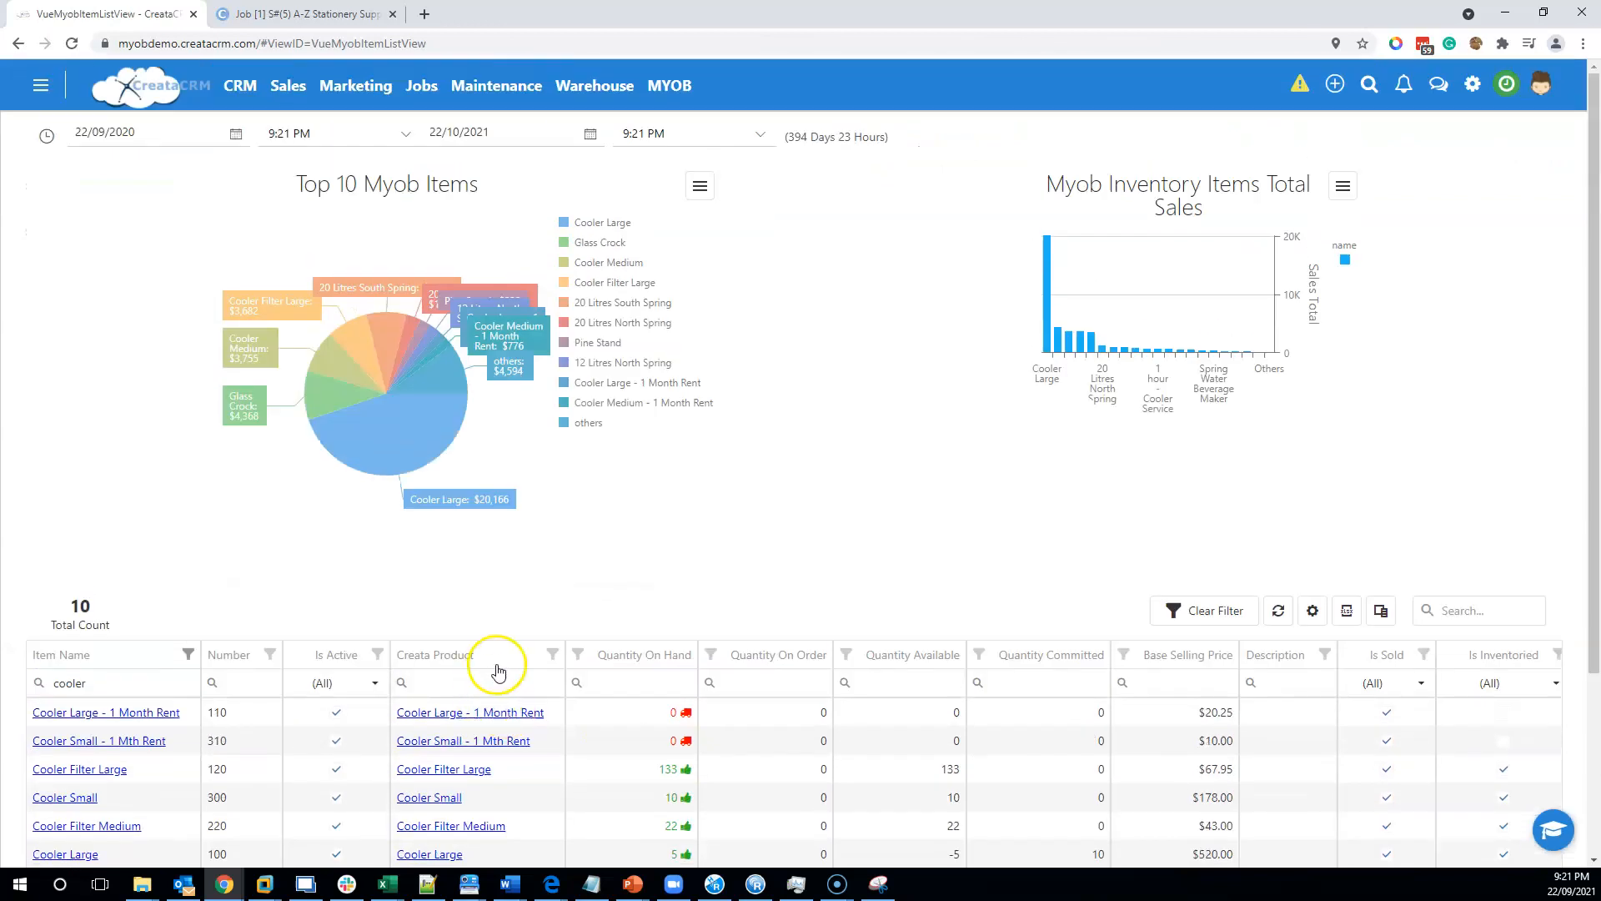
Open Sale #8 and view its PO 3 and Order tabs.
{"action": "left_click", "coordinate": [287, 85]}
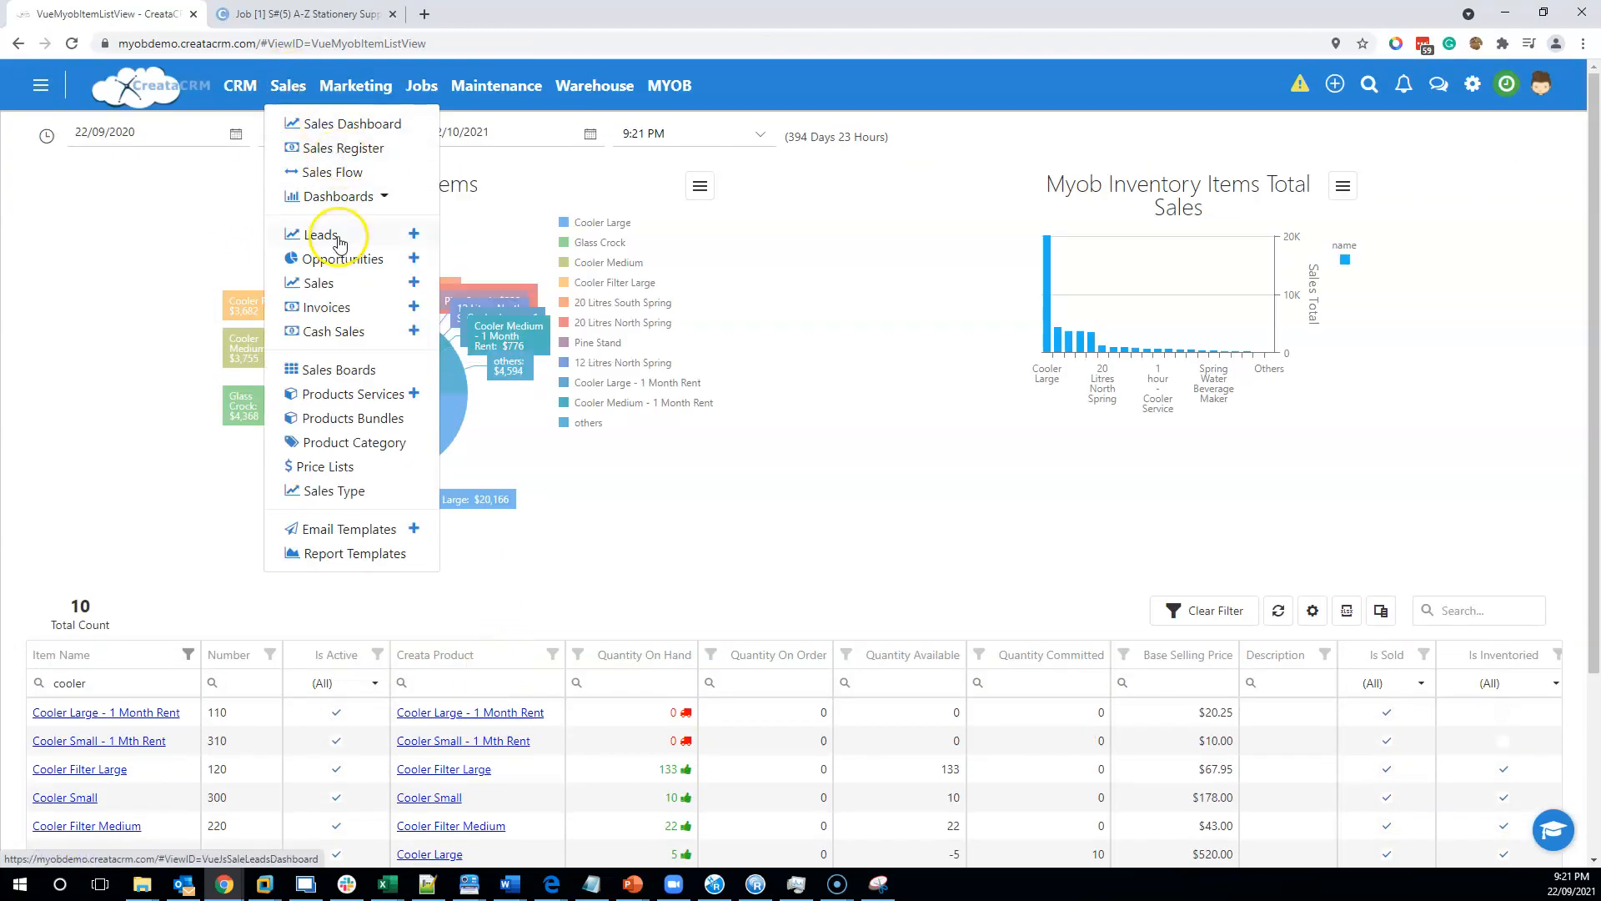
{"action": "left_click", "coordinate": [324, 282]}
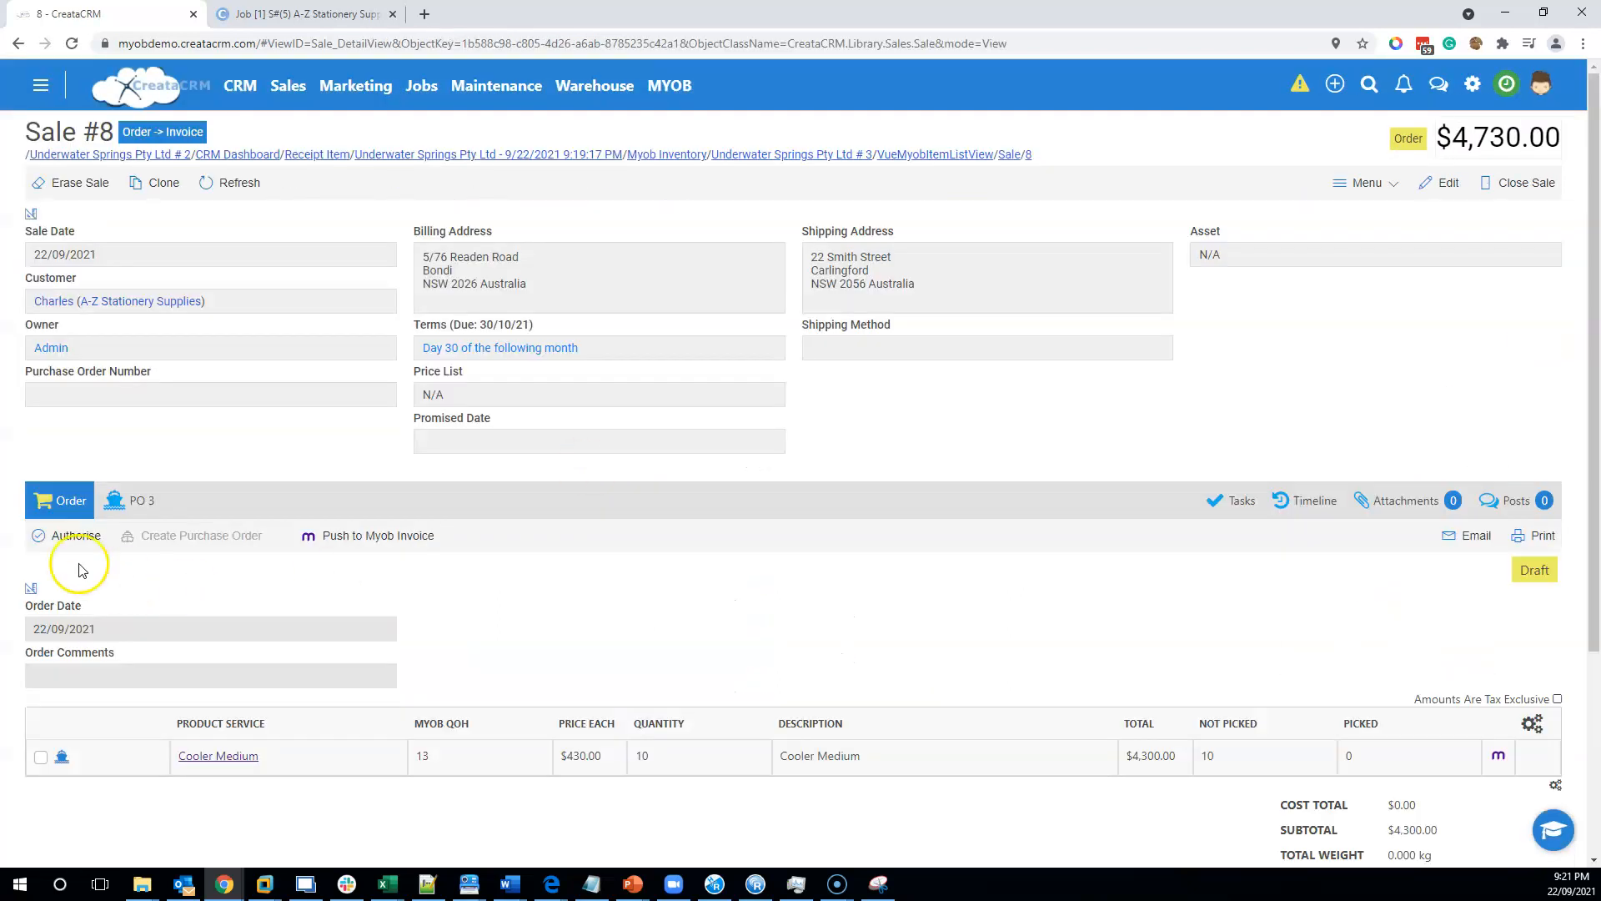
{"action": "left_click", "coordinate": [133, 501]}
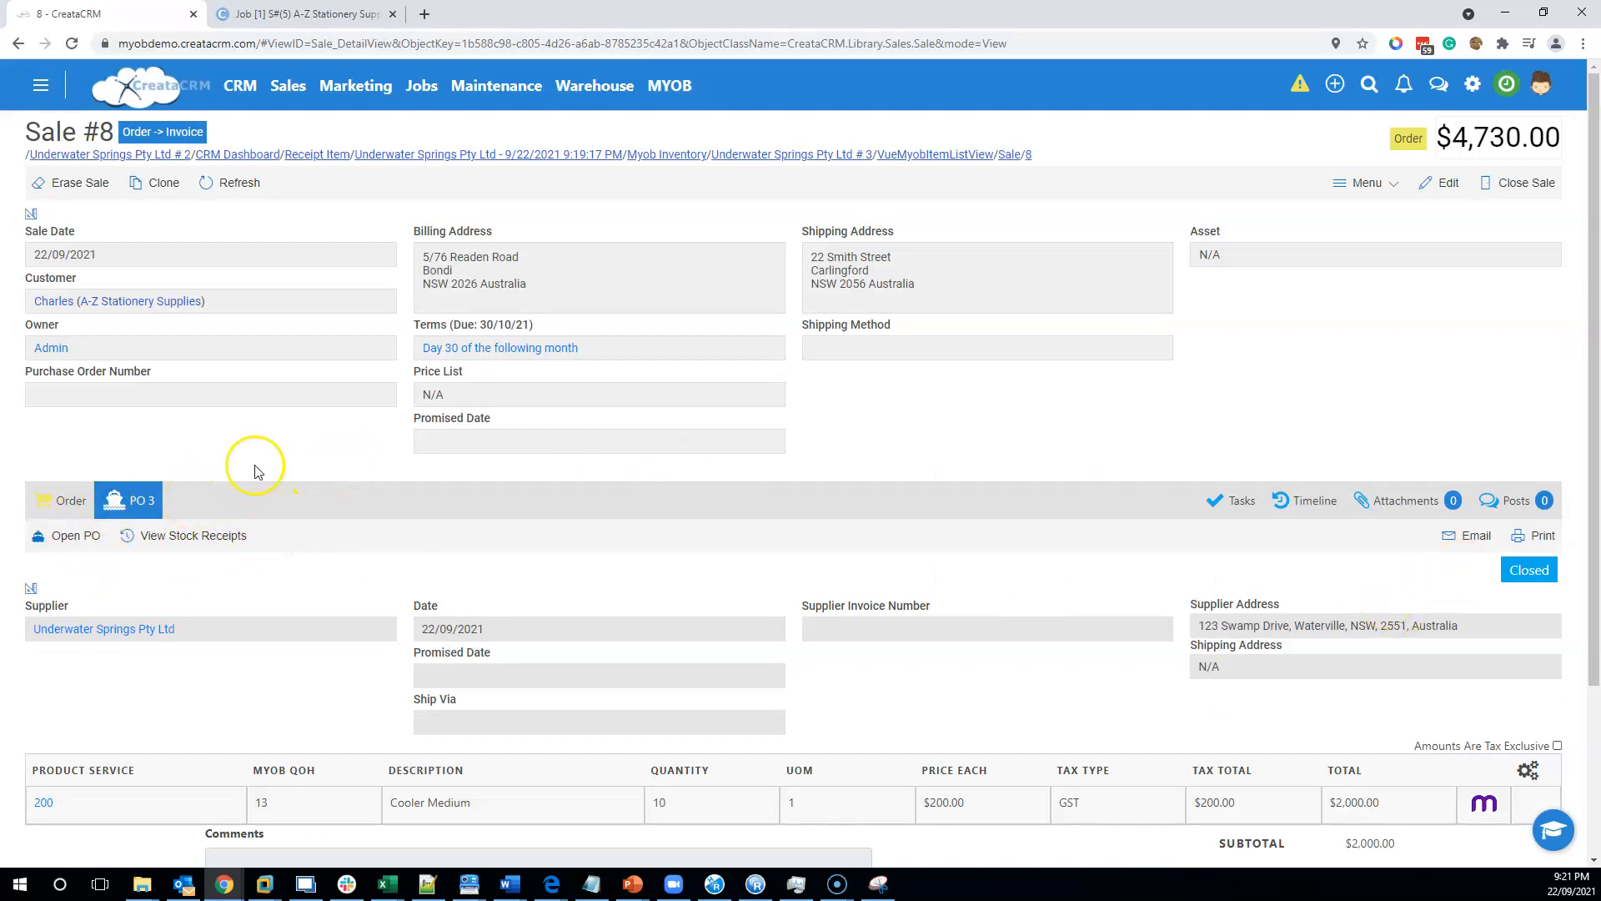
{"action": "left_click", "coordinate": [64, 498]}
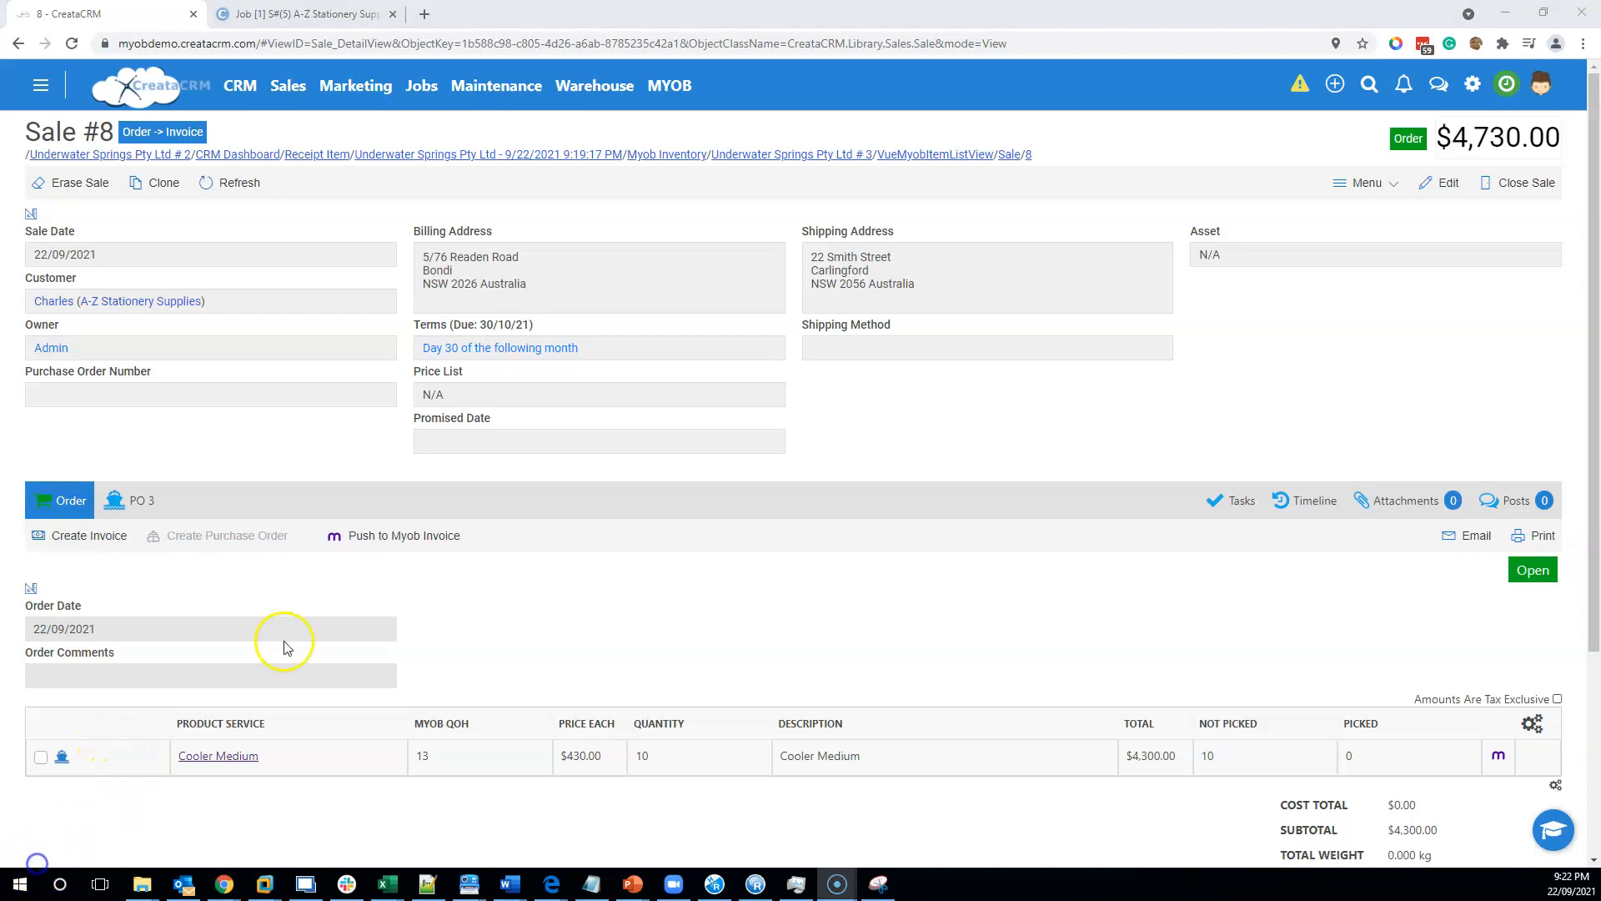
Push the sale's order to a MYOB invoice, confirm the conversion and close the actions dialog.
{"action": "left_click", "coordinate": [350, 538]}
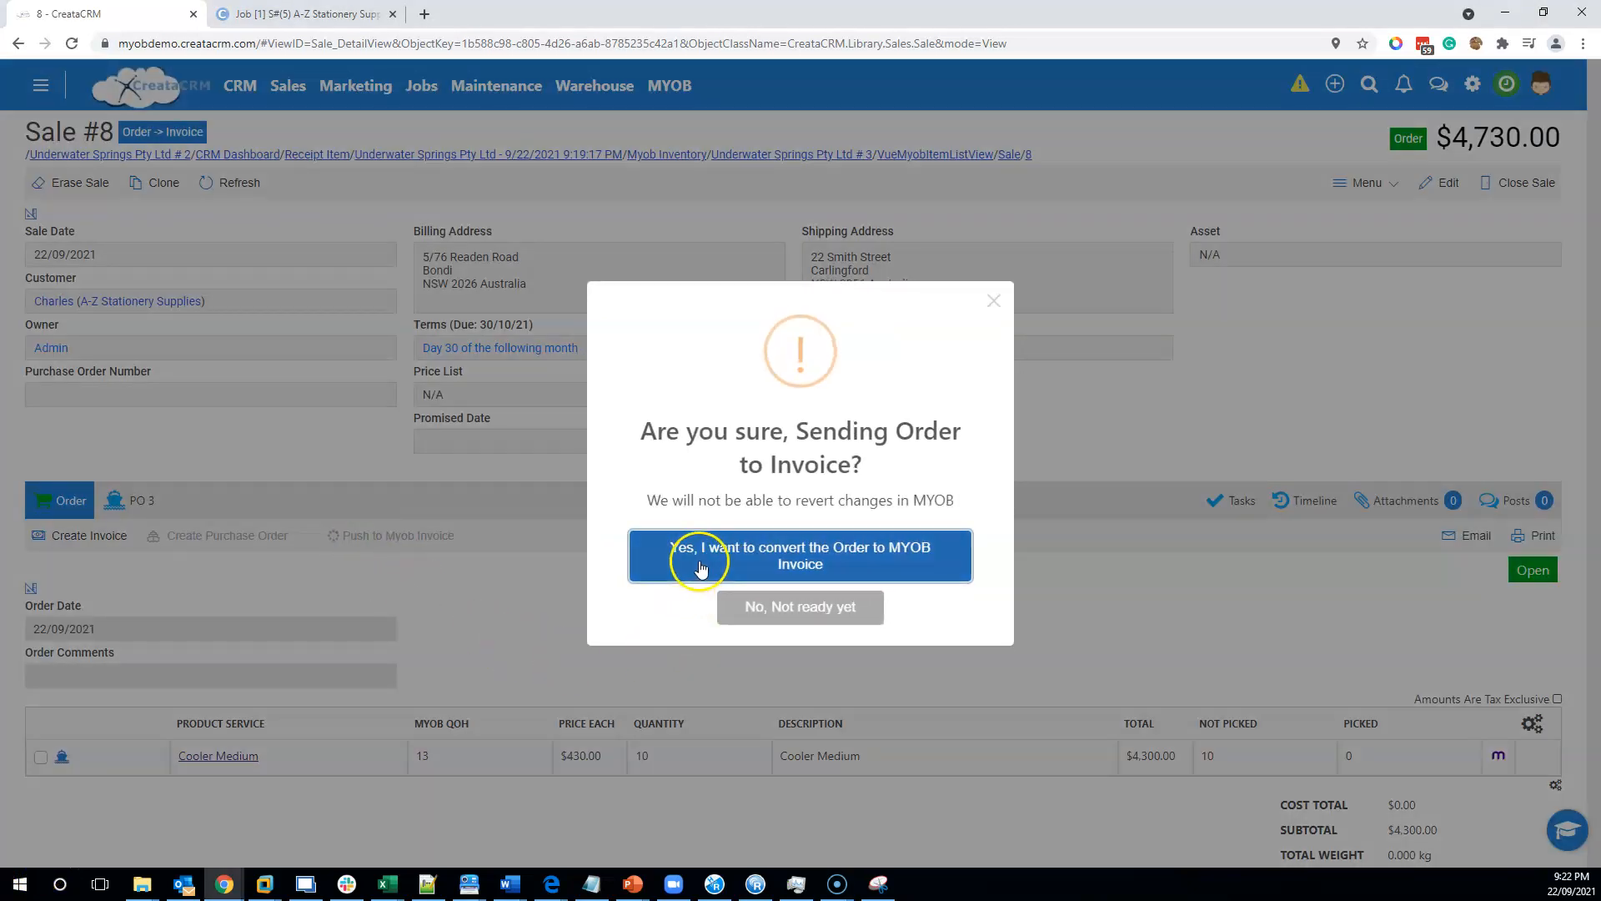
{"action": "left_click", "coordinate": [695, 560]}
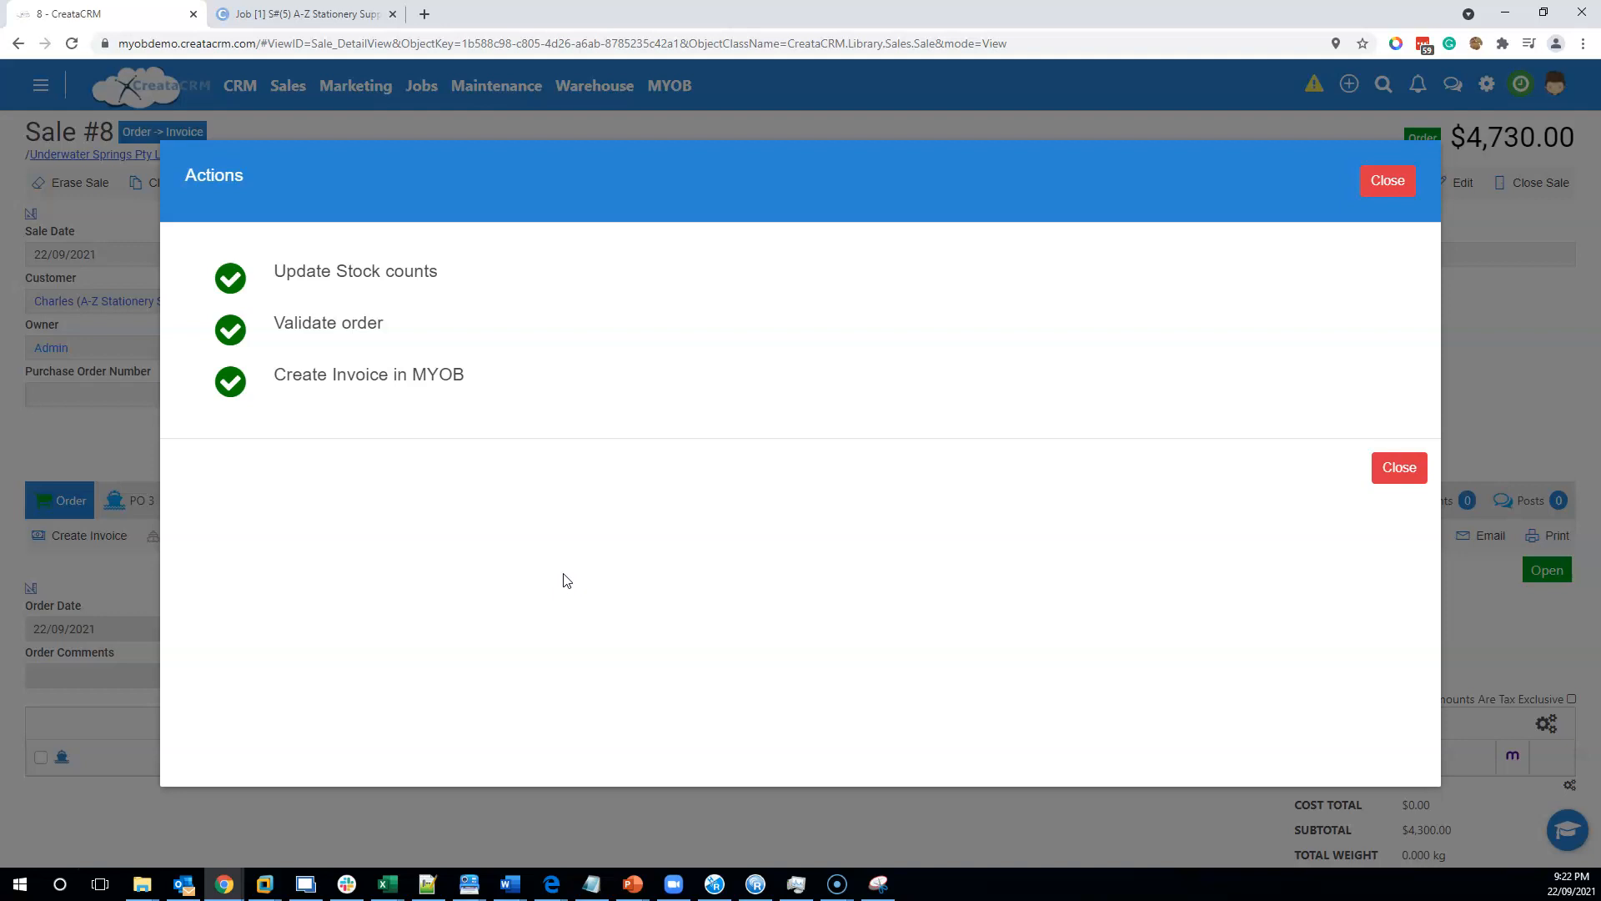
{"action": "left_click", "coordinate": [1400, 467]}
{"action": "scroll", "coordinate": [366, 576], "scroll_direction": "down", "scroll_amount": 3}
{"action": "scroll", "coordinate": [363, 577], "scroll_direction": "up", "scroll_amount": 3}
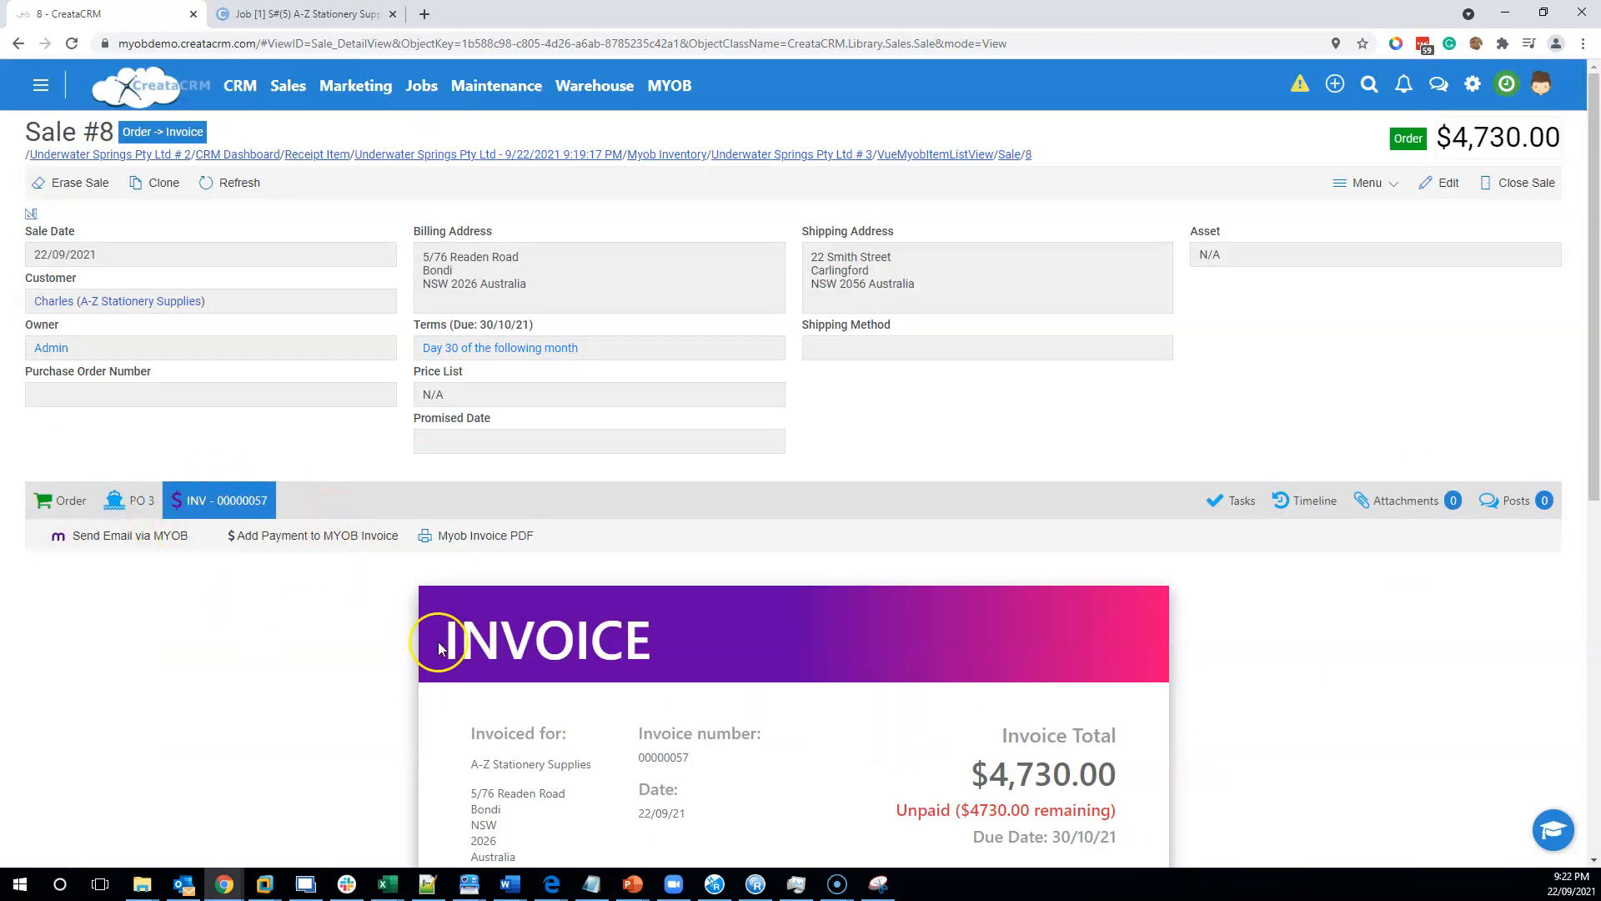
Review the generated MYOB invoice on the sale's invoice tab.
{"action": "scroll", "coordinate": [794, 700], "scroll_direction": "down", "scroll_amount": 6}
{"action": "scroll", "coordinate": [776, 702], "scroll_direction": "up", "scroll_amount": 5}
{"action": "scroll", "coordinate": [767, 700], "scroll_direction": "up", "scroll_amount": 1}
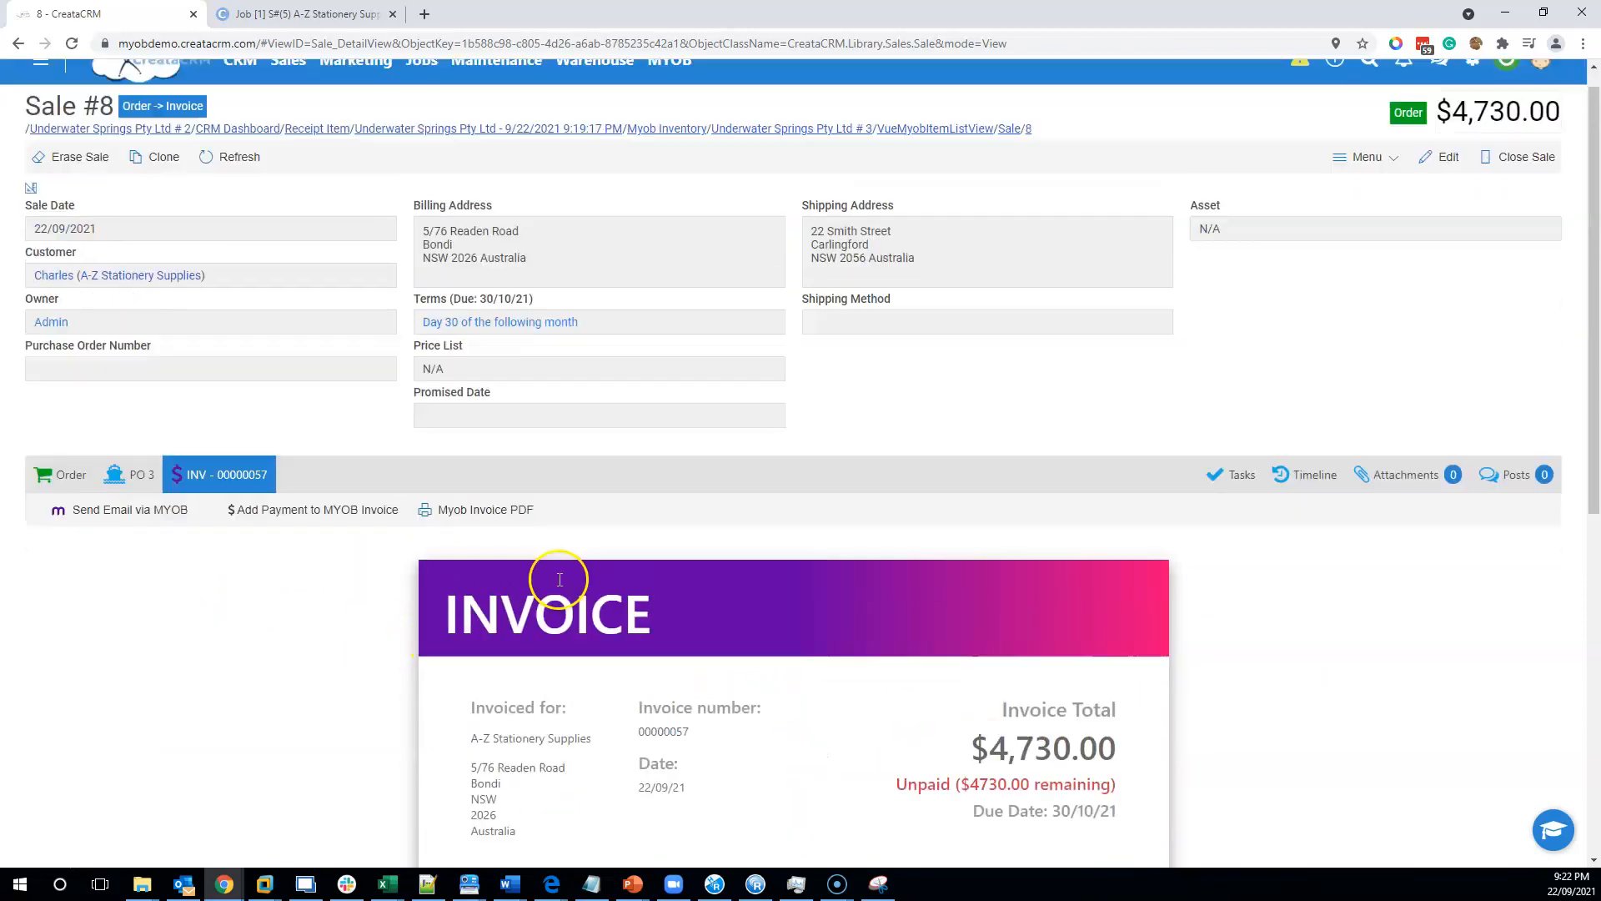
{"action": "left_click", "coordinate": [47, 859]}
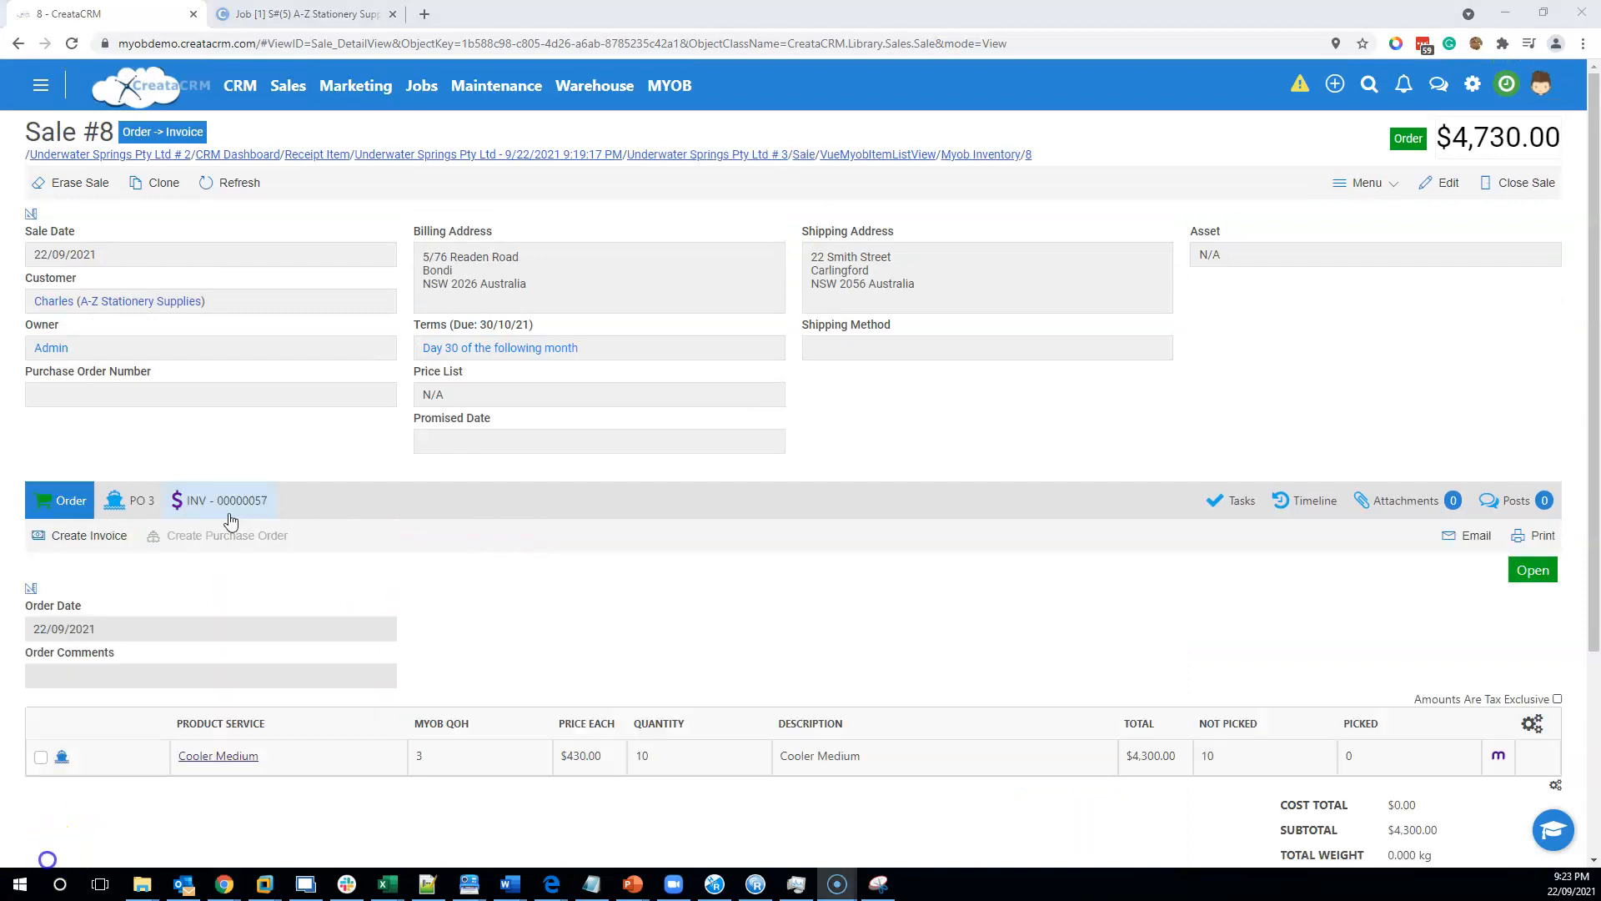
{"action": "left_click", "coordinate": [230, 513]}
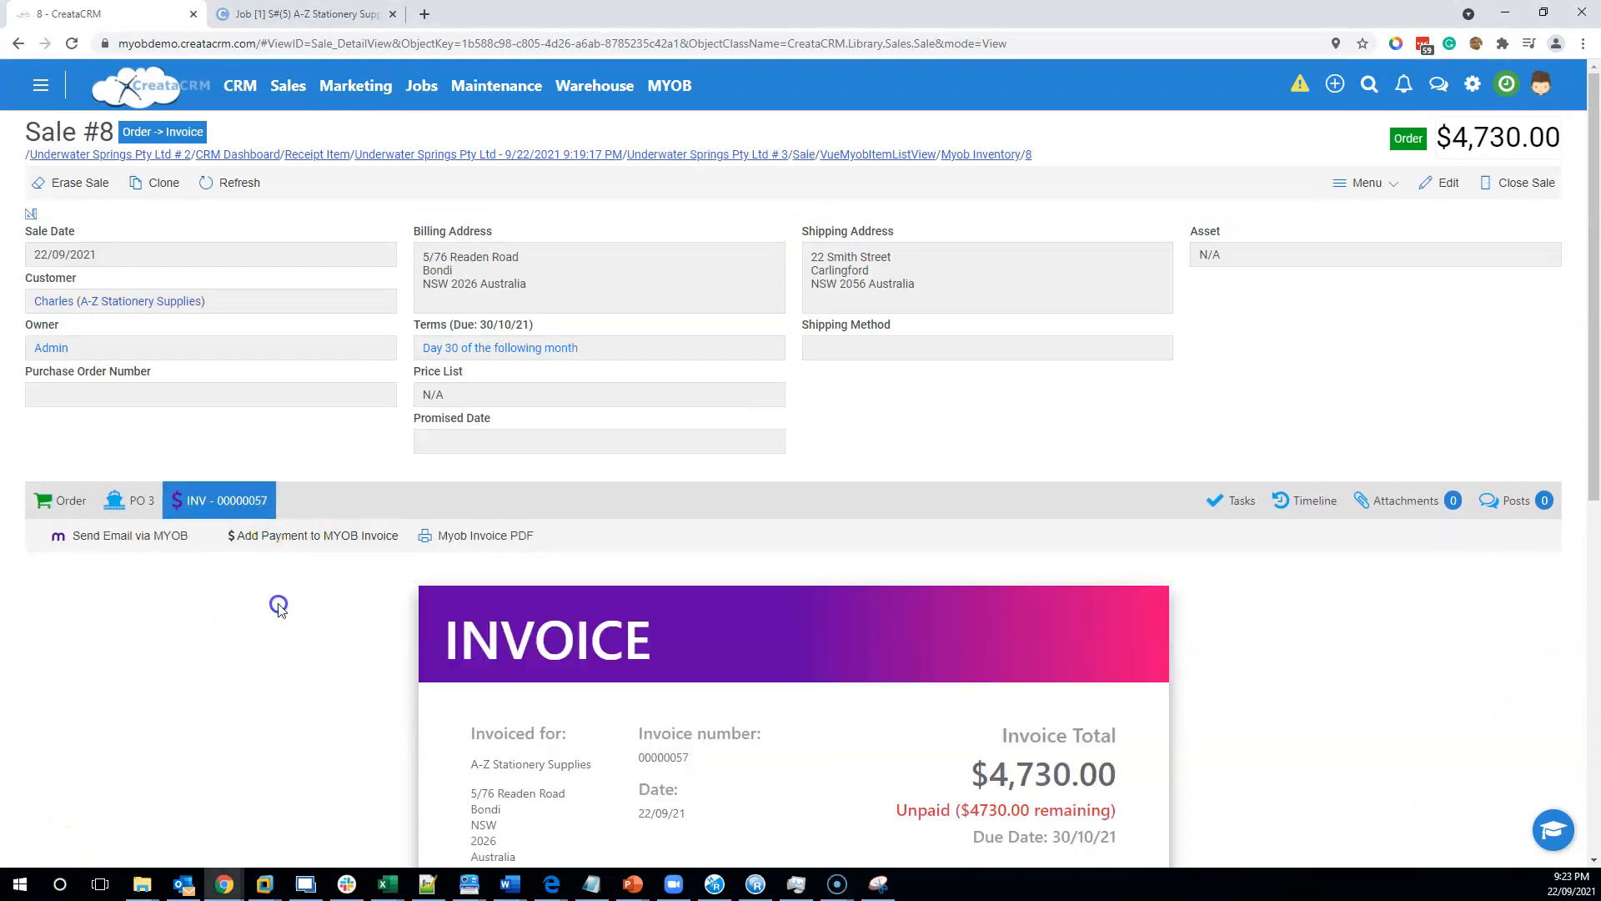
{"action": "scroll", "coordinate": [363, 731], "scroll_direction": "down", "scroll_amount": 4}
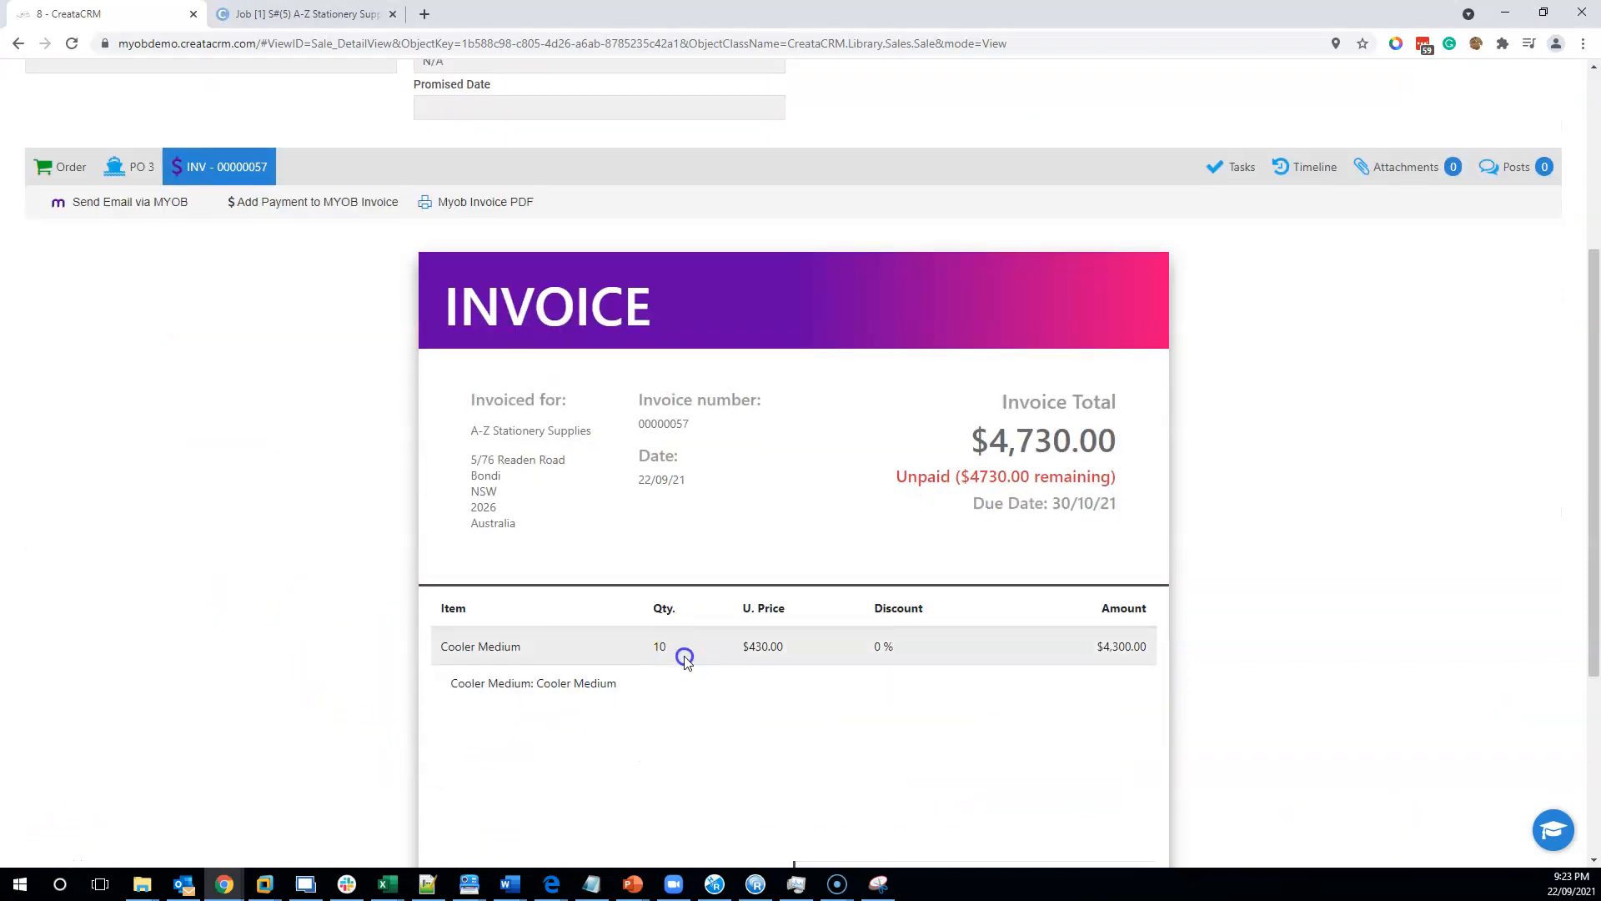
{"action": "scroll", "coordinate": [518, 652], "scroll_direction": "up", "scroll_amount": 4}
Check the Cooler Medium stock figures in the MYOB Inventory list.
{"action": "left_click", "coordinate": [669, 85]}
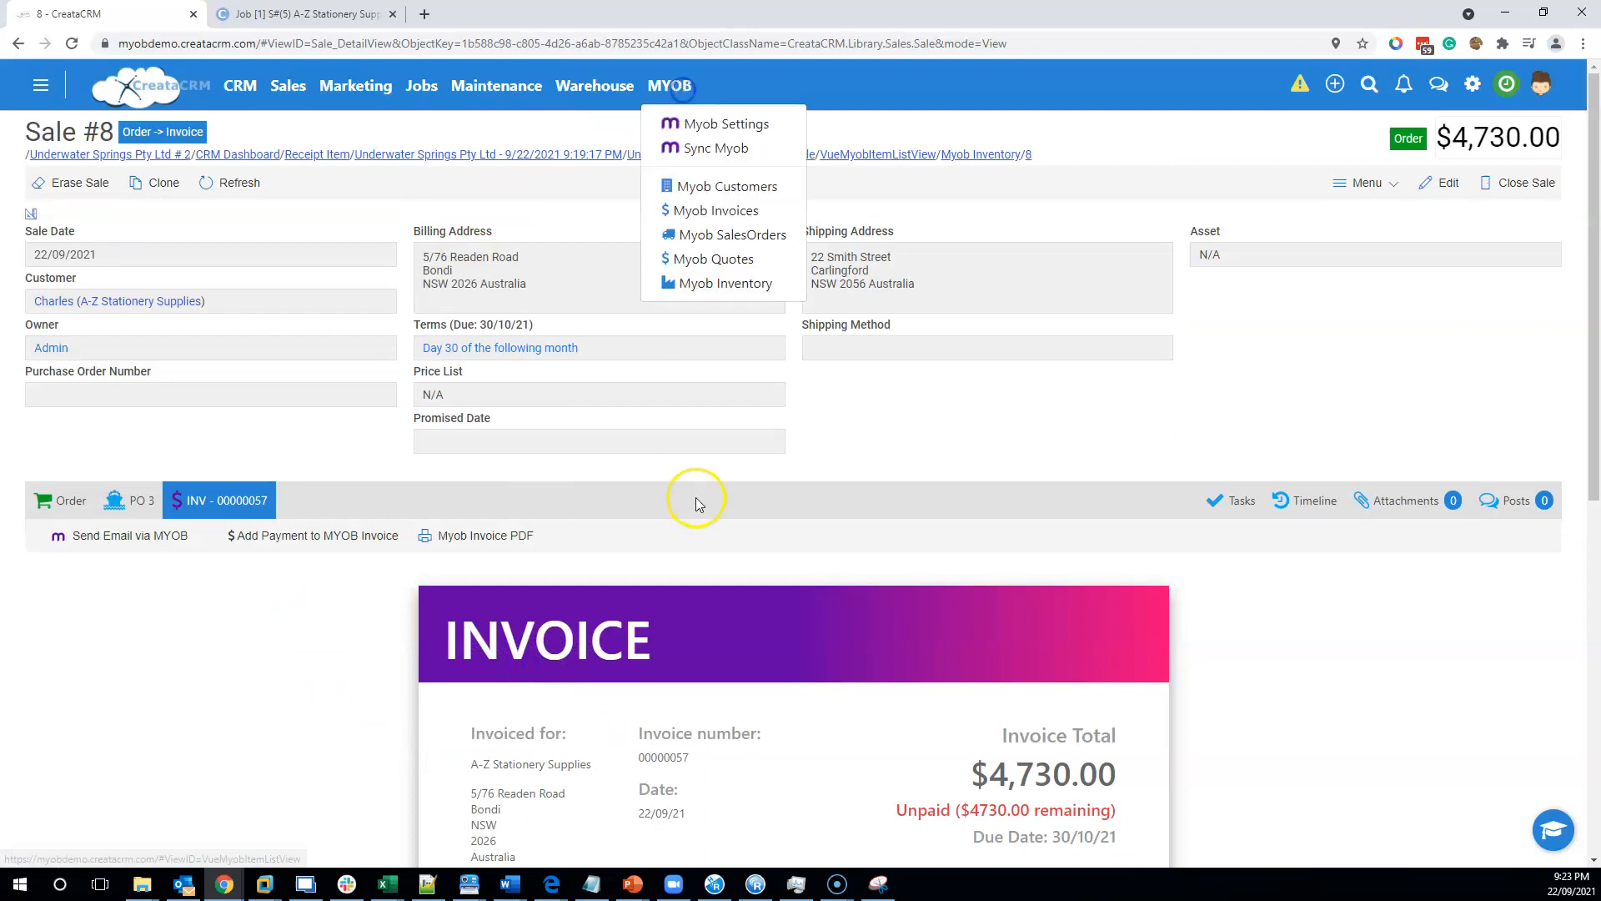
{"action": "left_click", "coordinate": [691, 281]}
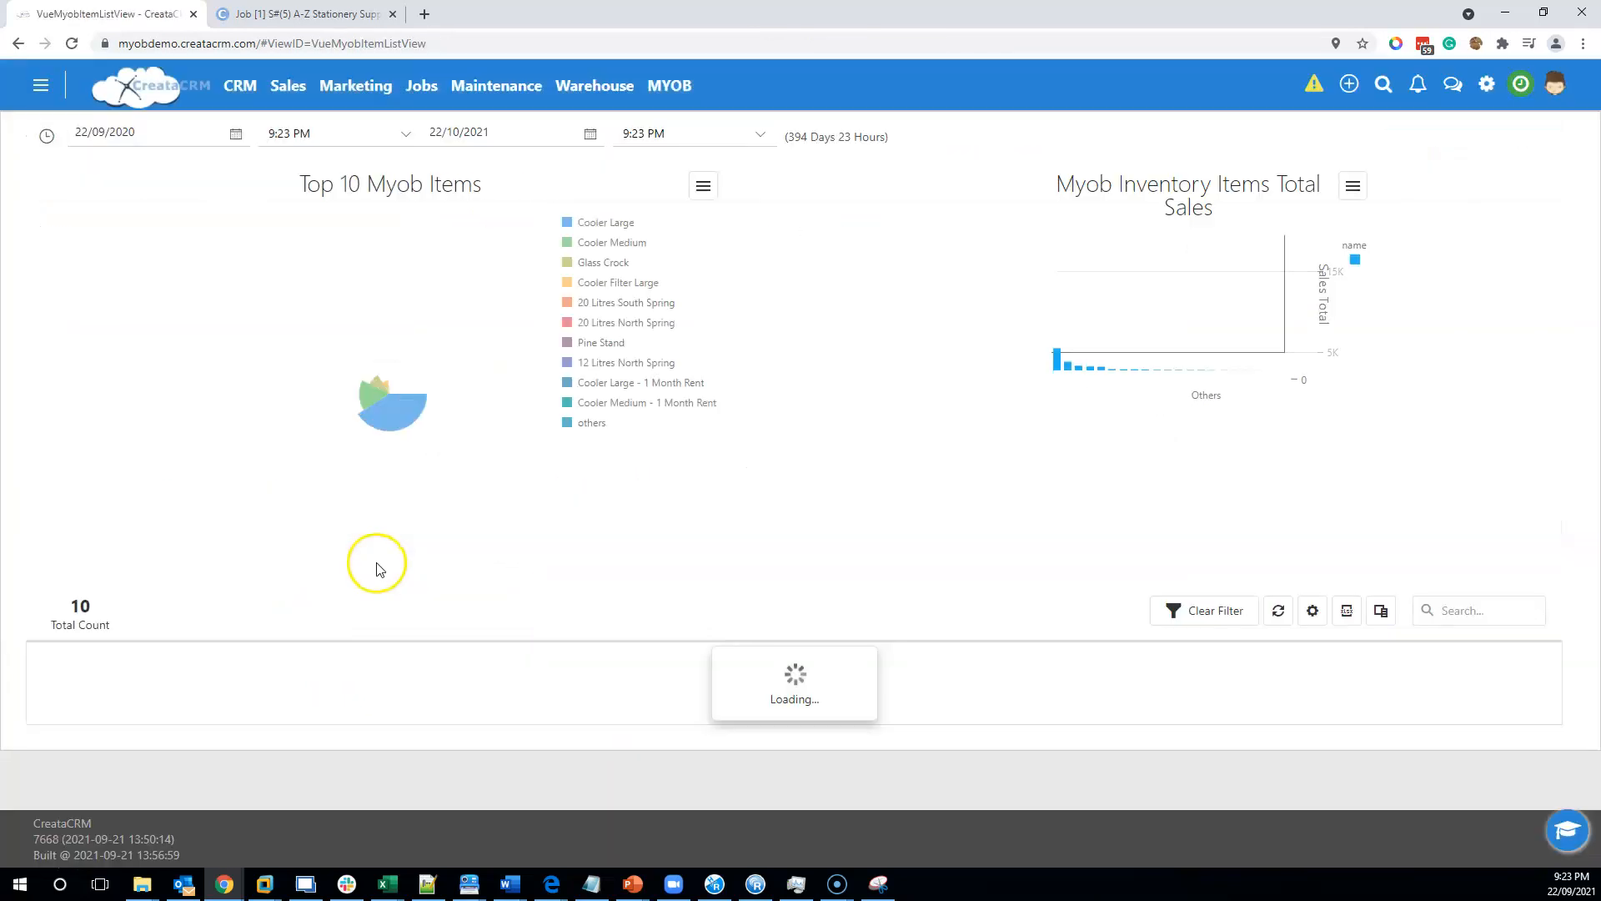
{"action": "scroll", "coordinate": [559, 676], "scroll_direction": "down", "scroll_amount": 3}
{"action": "left_click_drag", "start_coordinate": [693, 726], "coordinate": [659, 726]}
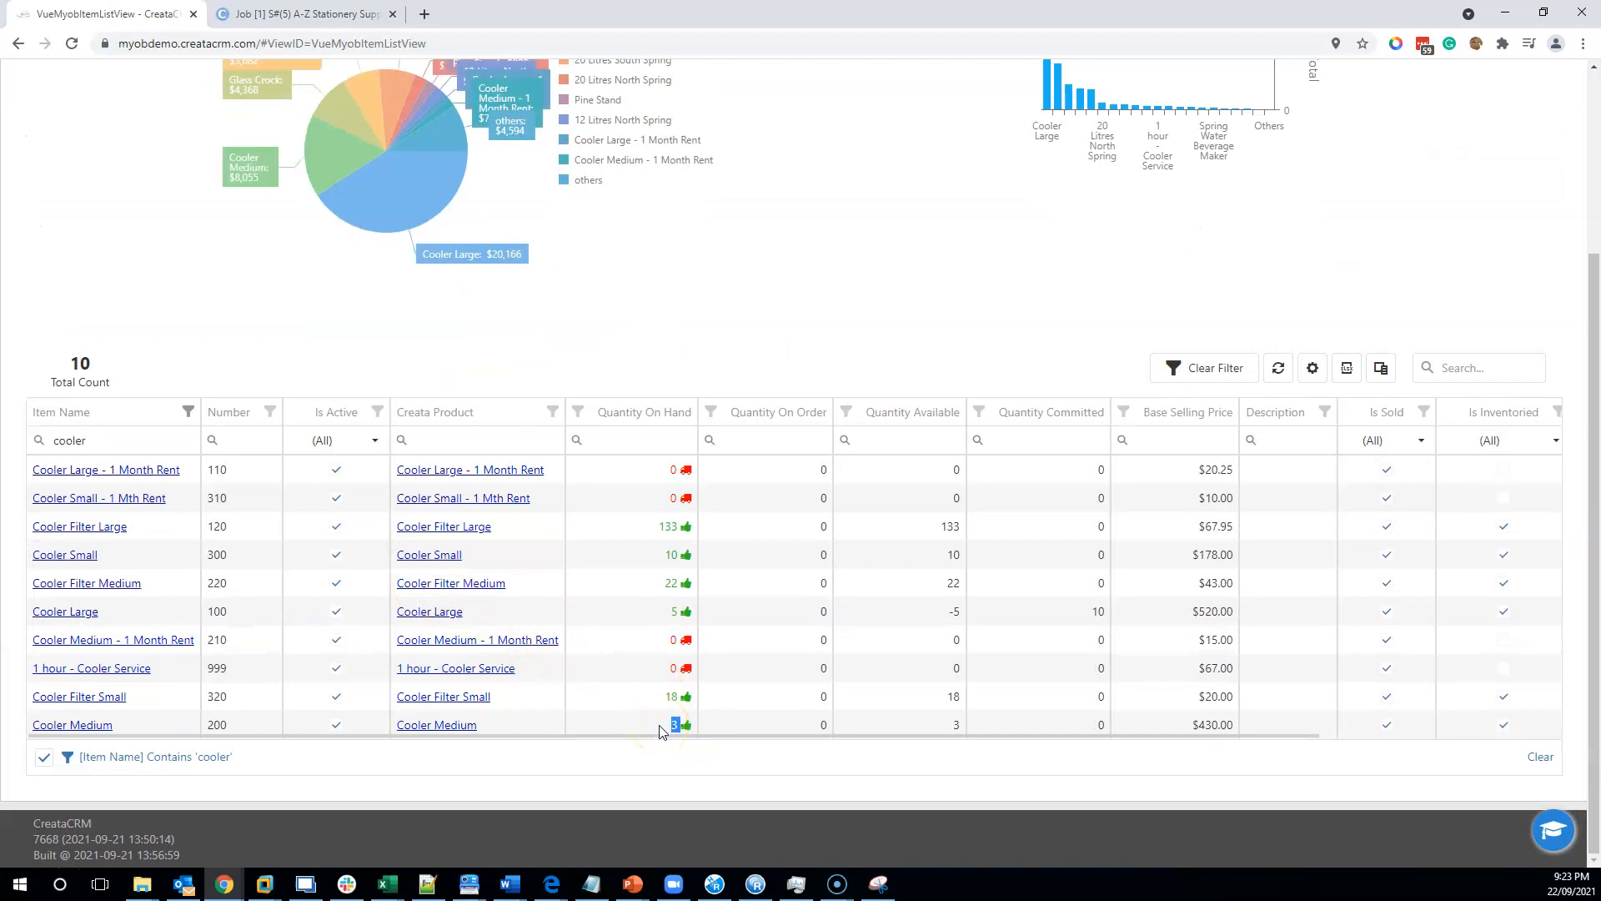
{"action": "scroll", "coordinate": [659, 731], "scroll_direction": "up", "scroll_amount": 3}
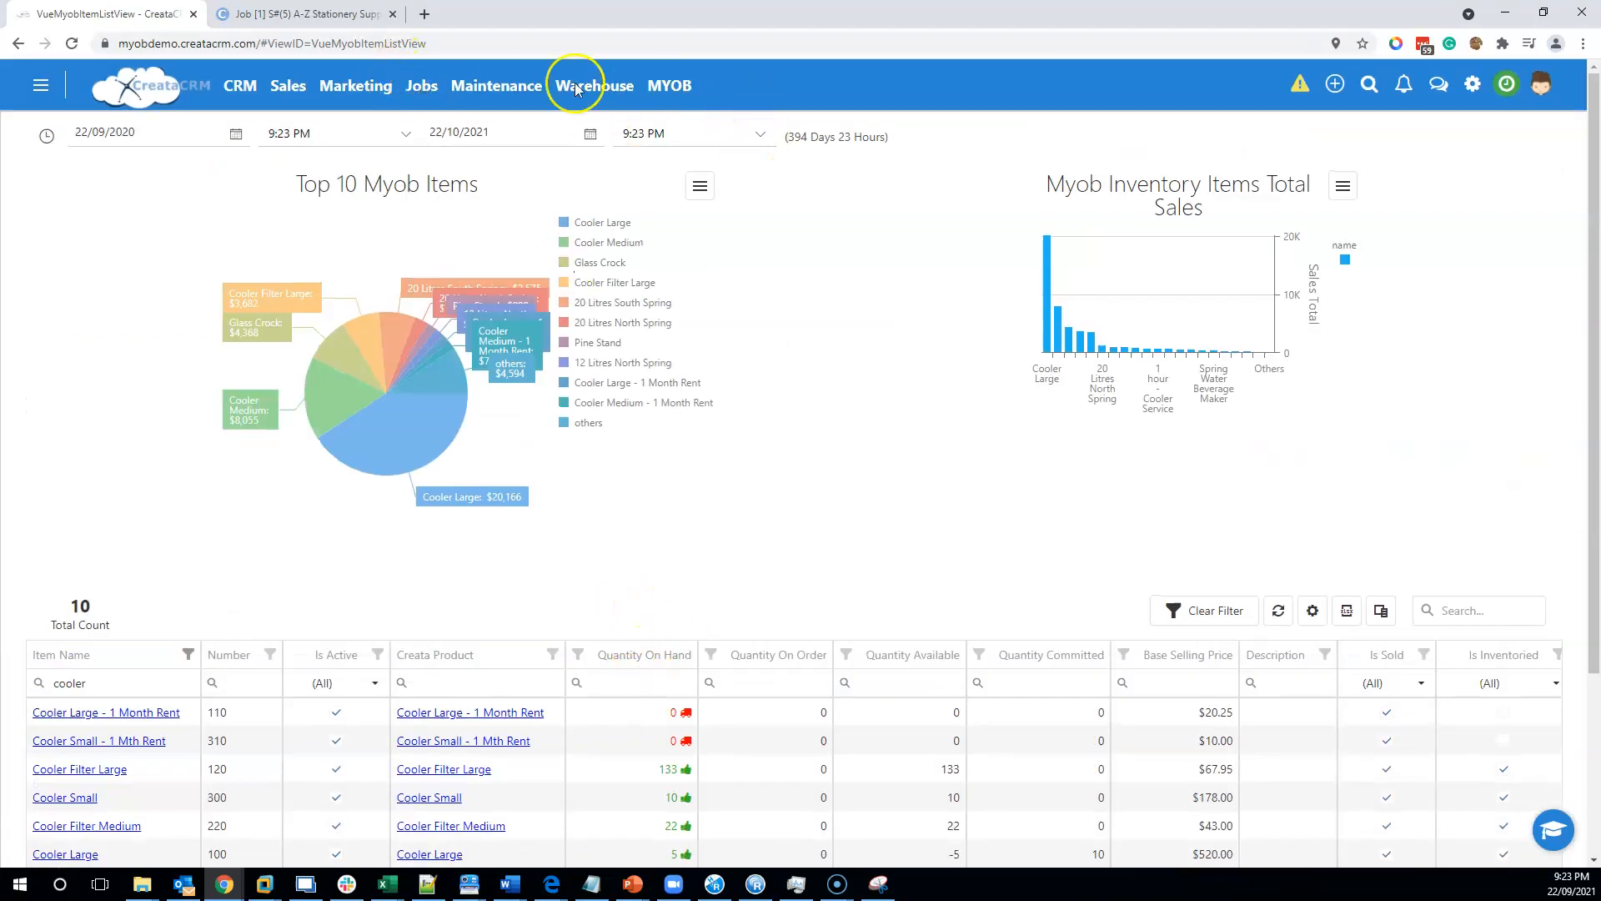
Open Sale 8 from the Sales Dashboard after sorting the sales by number.
{"action": "left_click", "coordinate": [238, 87]}
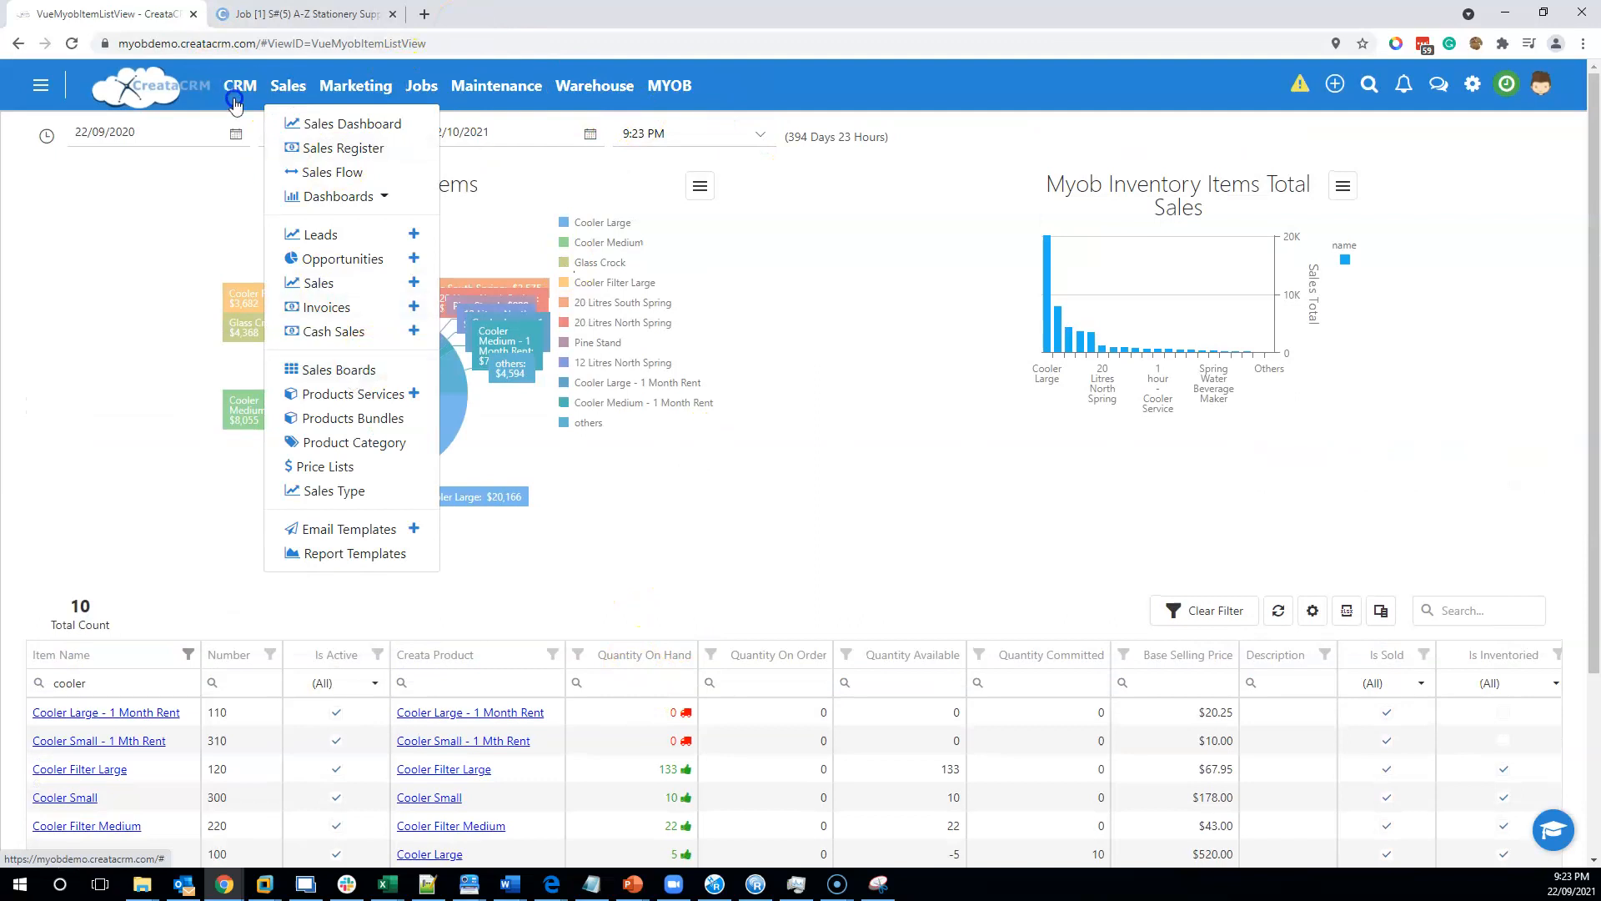
{"action": "left_click", "coordinate": [330, 122]}
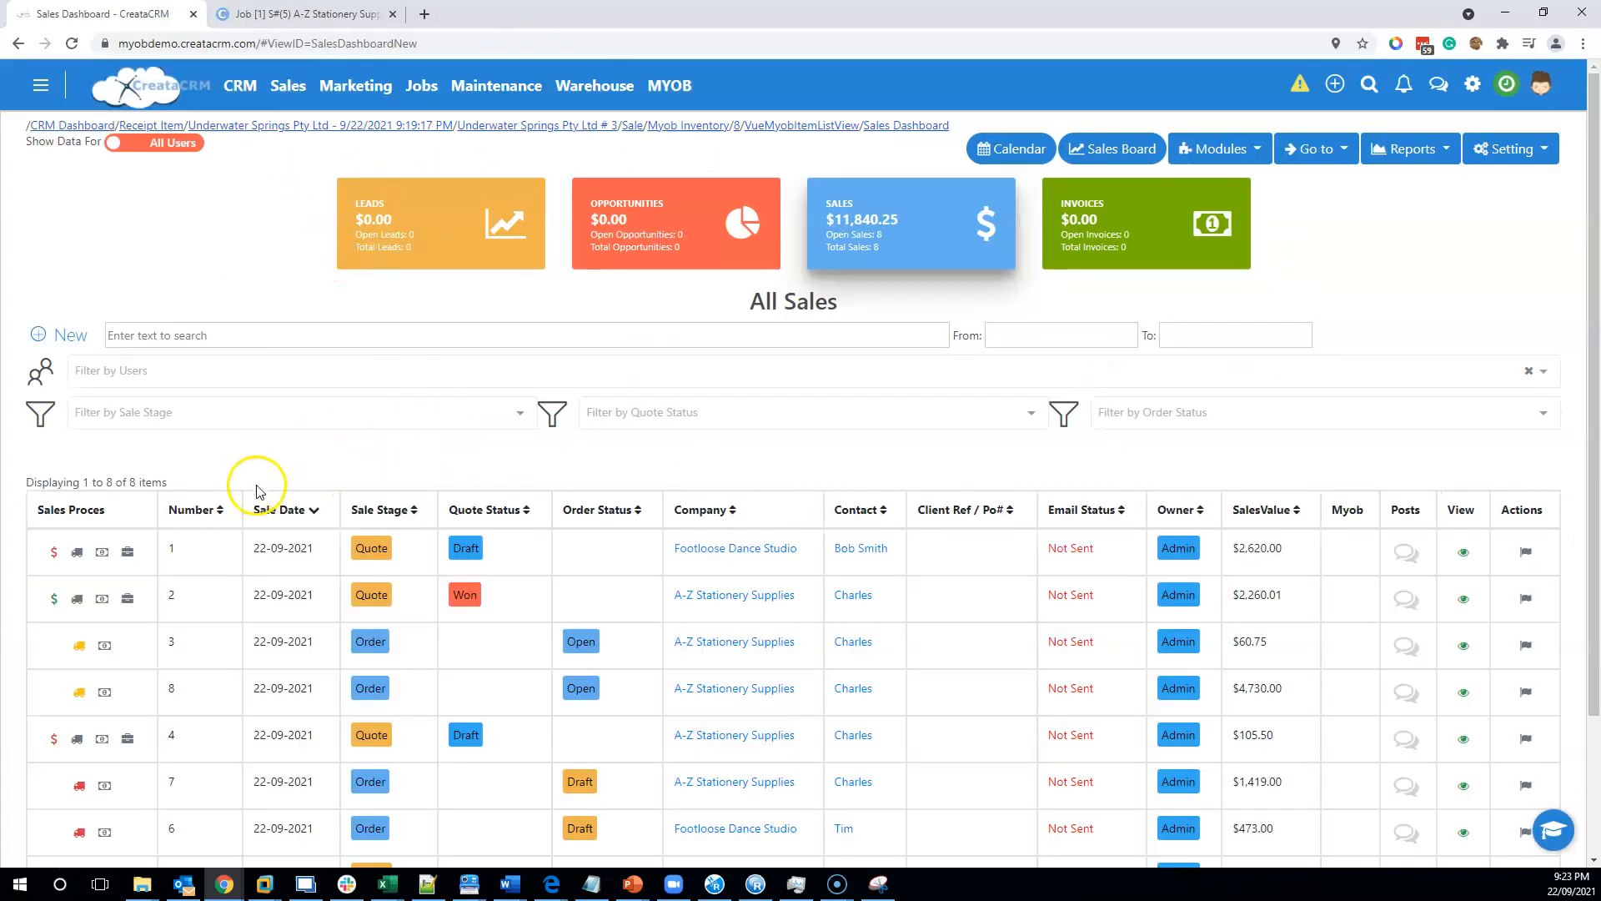
{"action": "left_click", "coordinate": [198, 510]}
{"action": "left_click", "coordinate": [202, 512]}
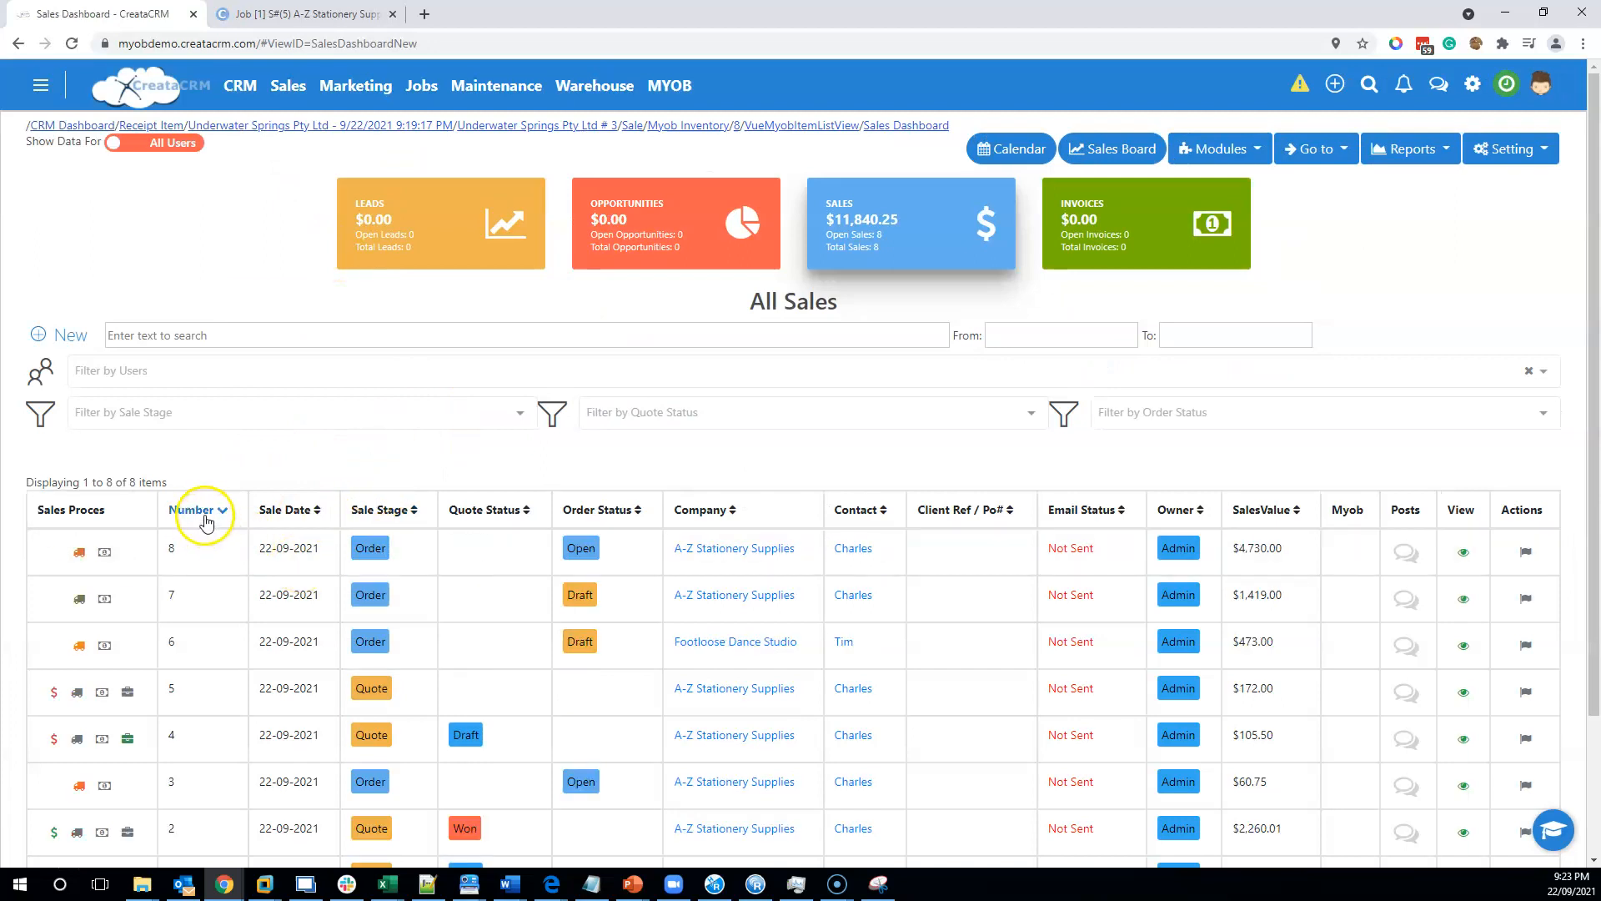
{"action": "left_click", "coordinate": [198, 553]}
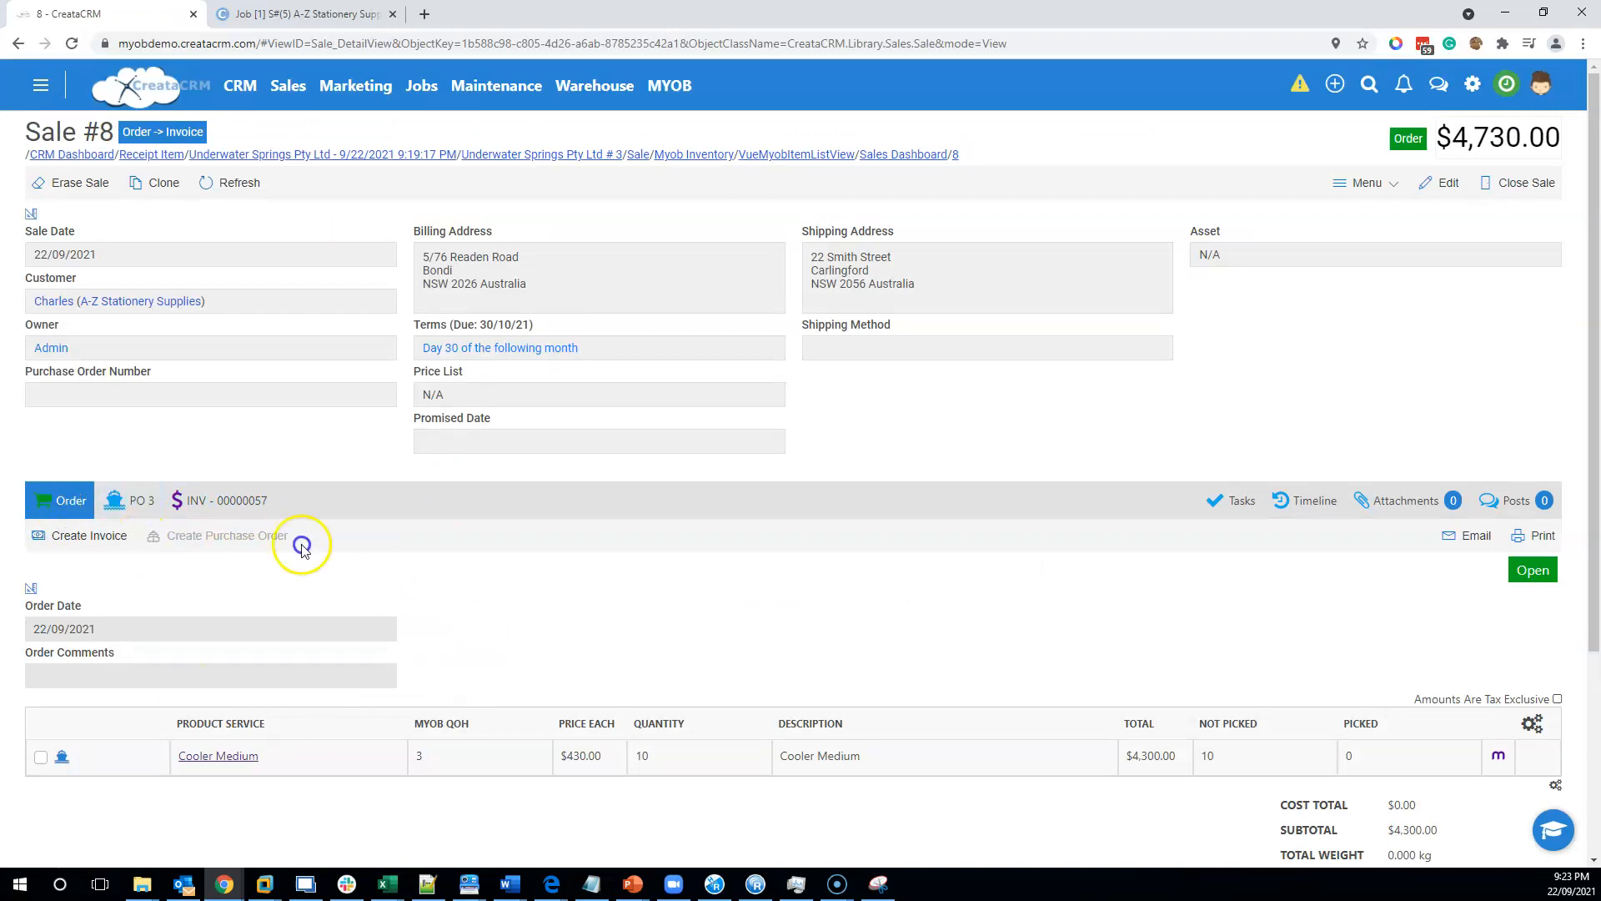
Review the sale's PO 3 stock receipts, then its invoice and order tabs.
{"action": "left_click", "coordinate": [125, 504]}
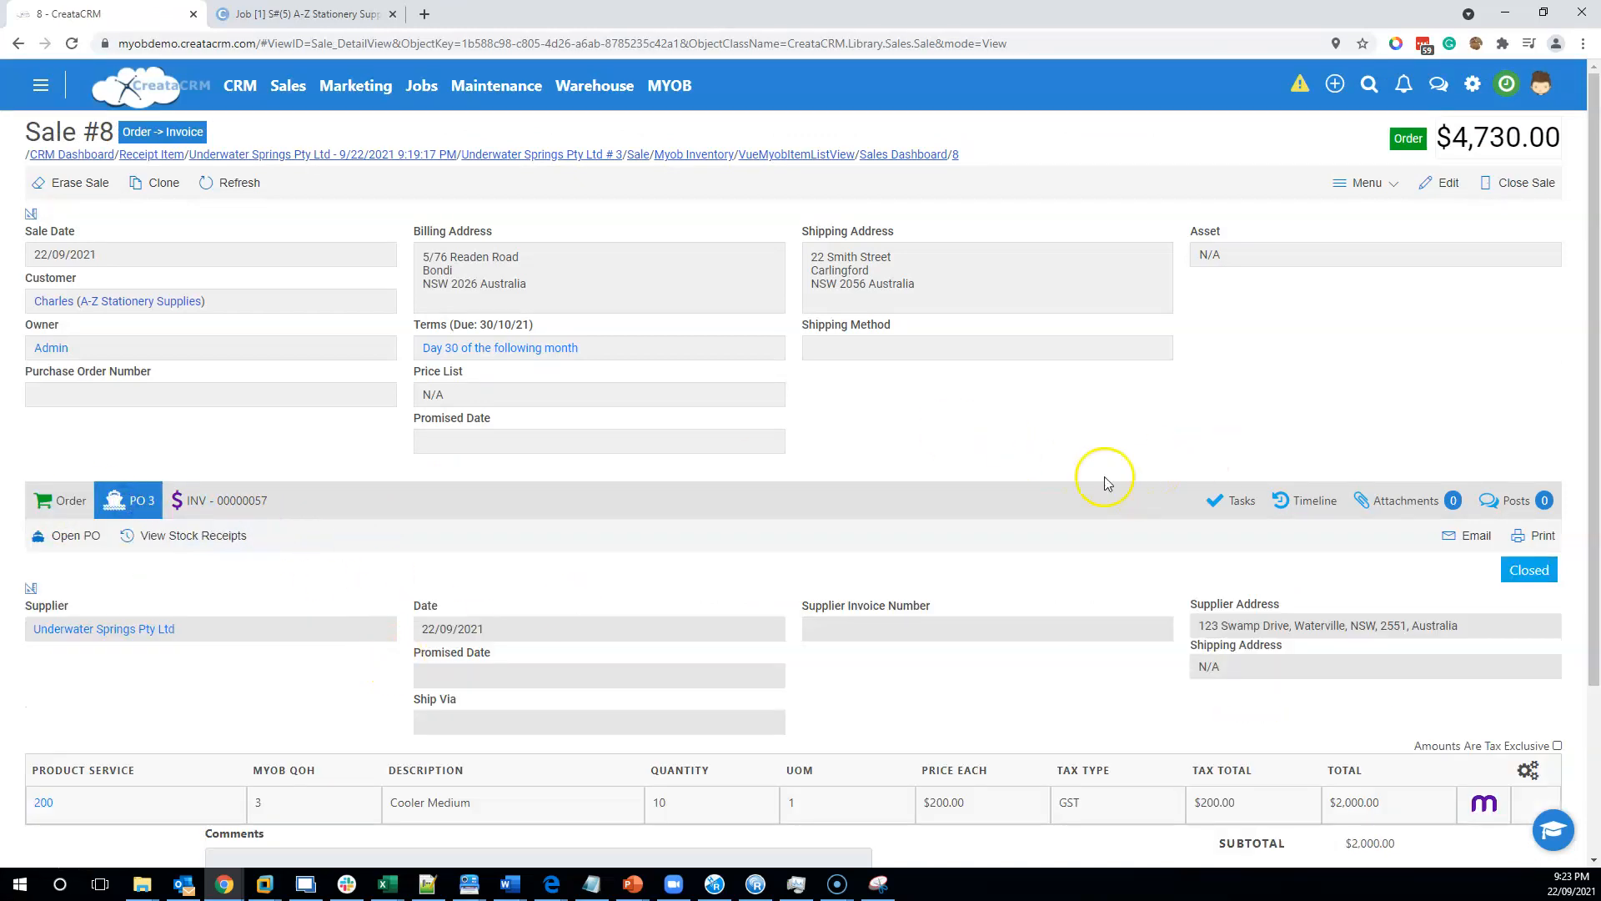
{"action": "left_click", "coordinate": [215, 538]}
{"action": "left_click", "coordinate": [1381, 159]}
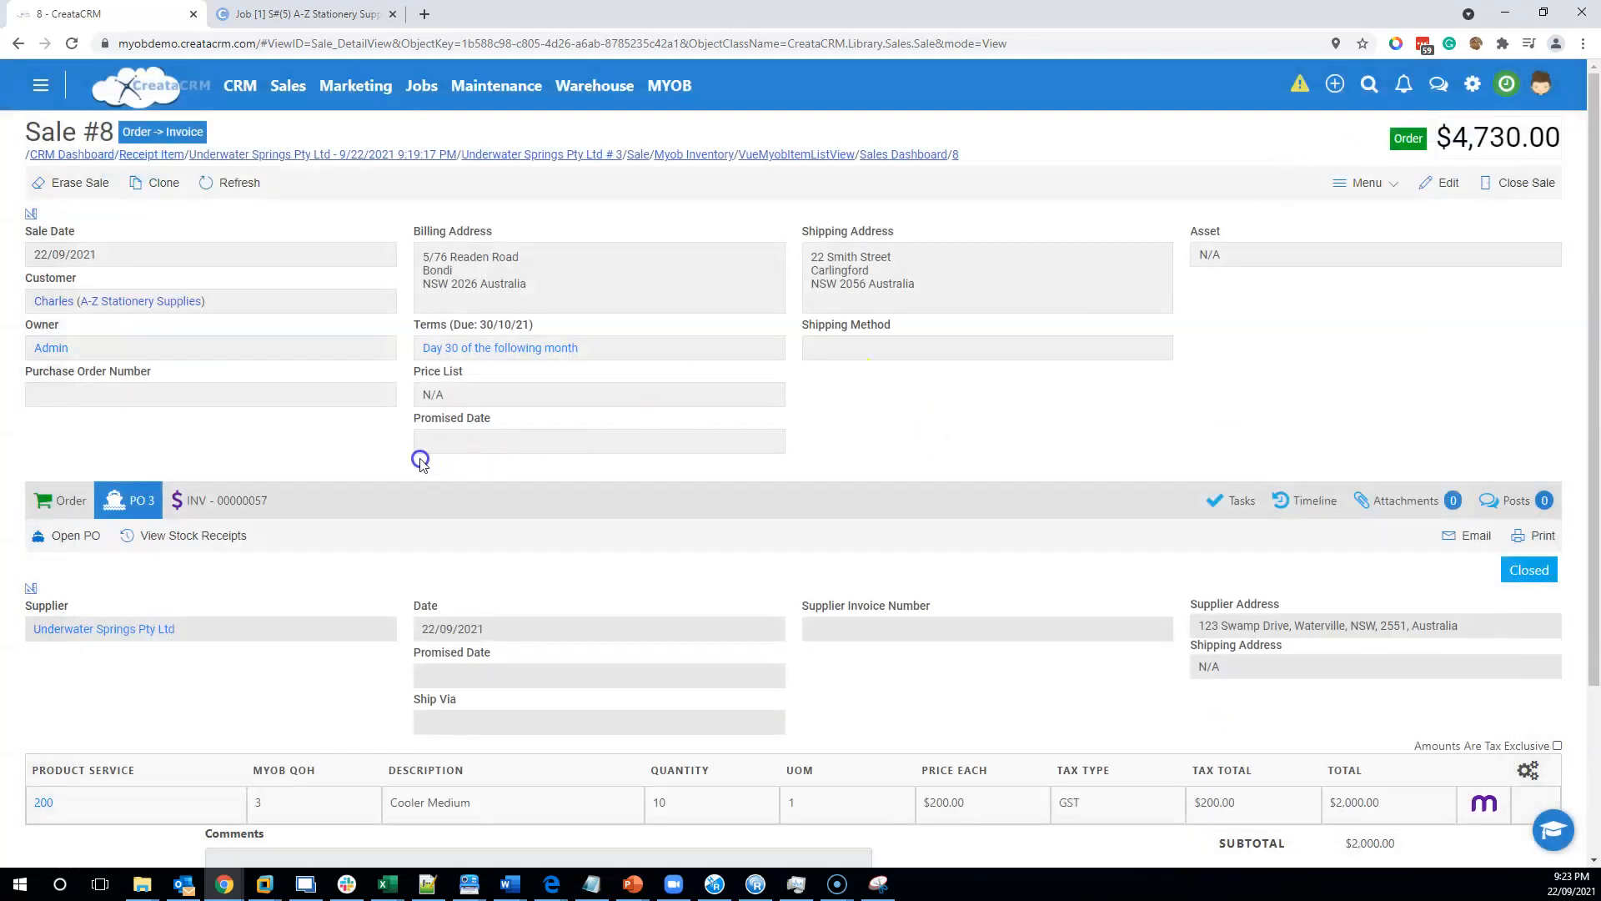
{"action": "left_click", "coordinate": [217, 500]}
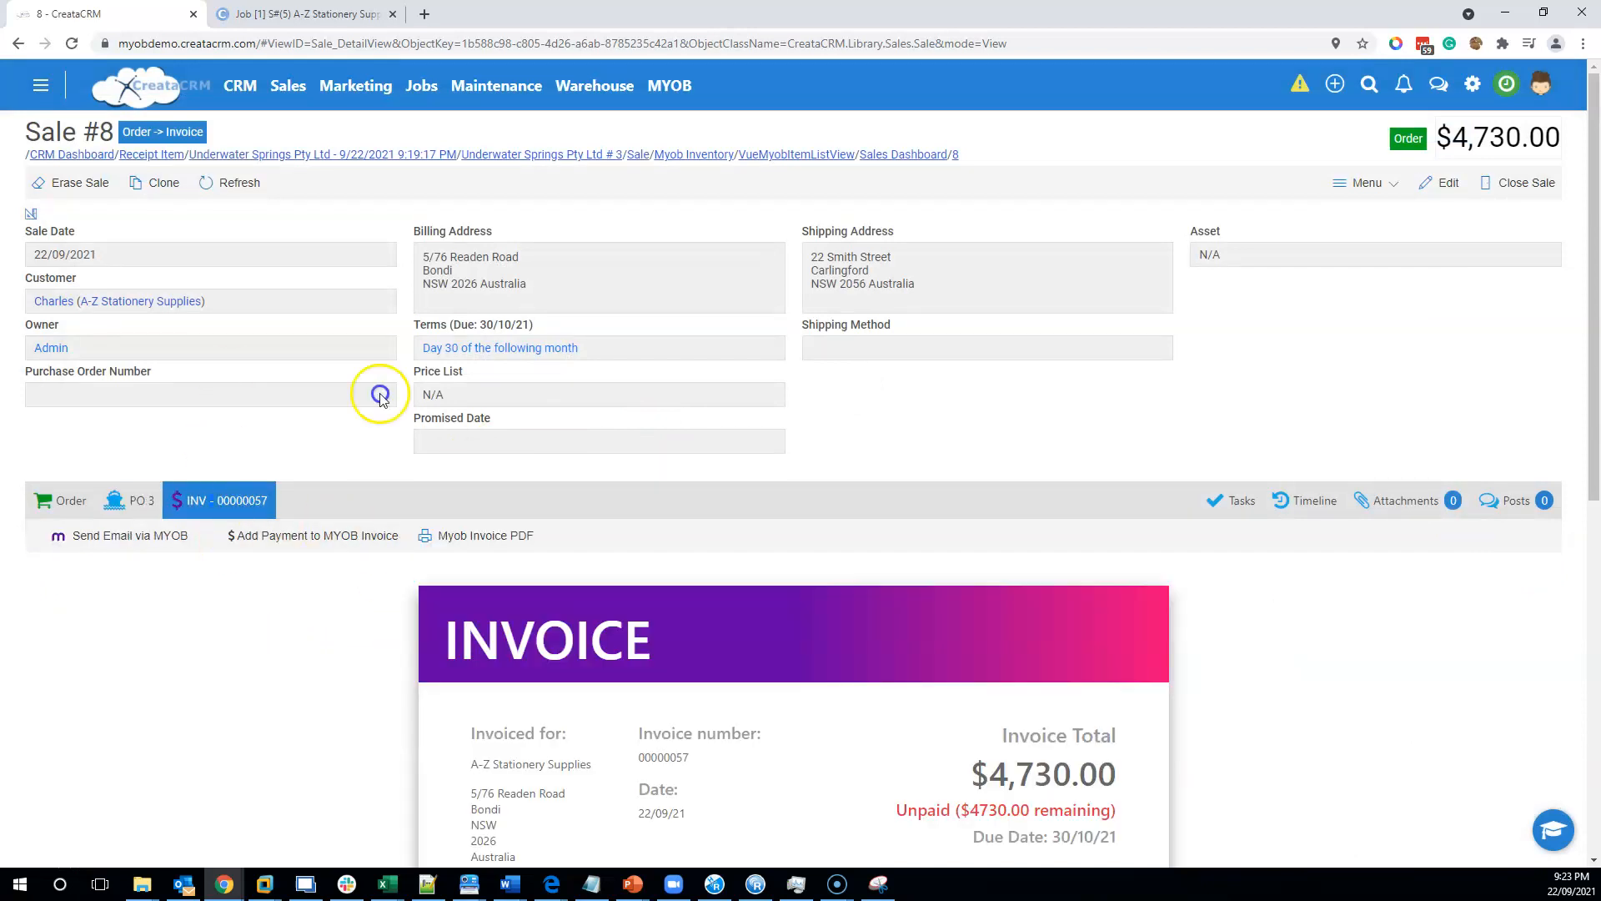
{"action": "scroll", "coordinate": [893, 529], "scroll_direction": "down", "scroll_amount": 3}
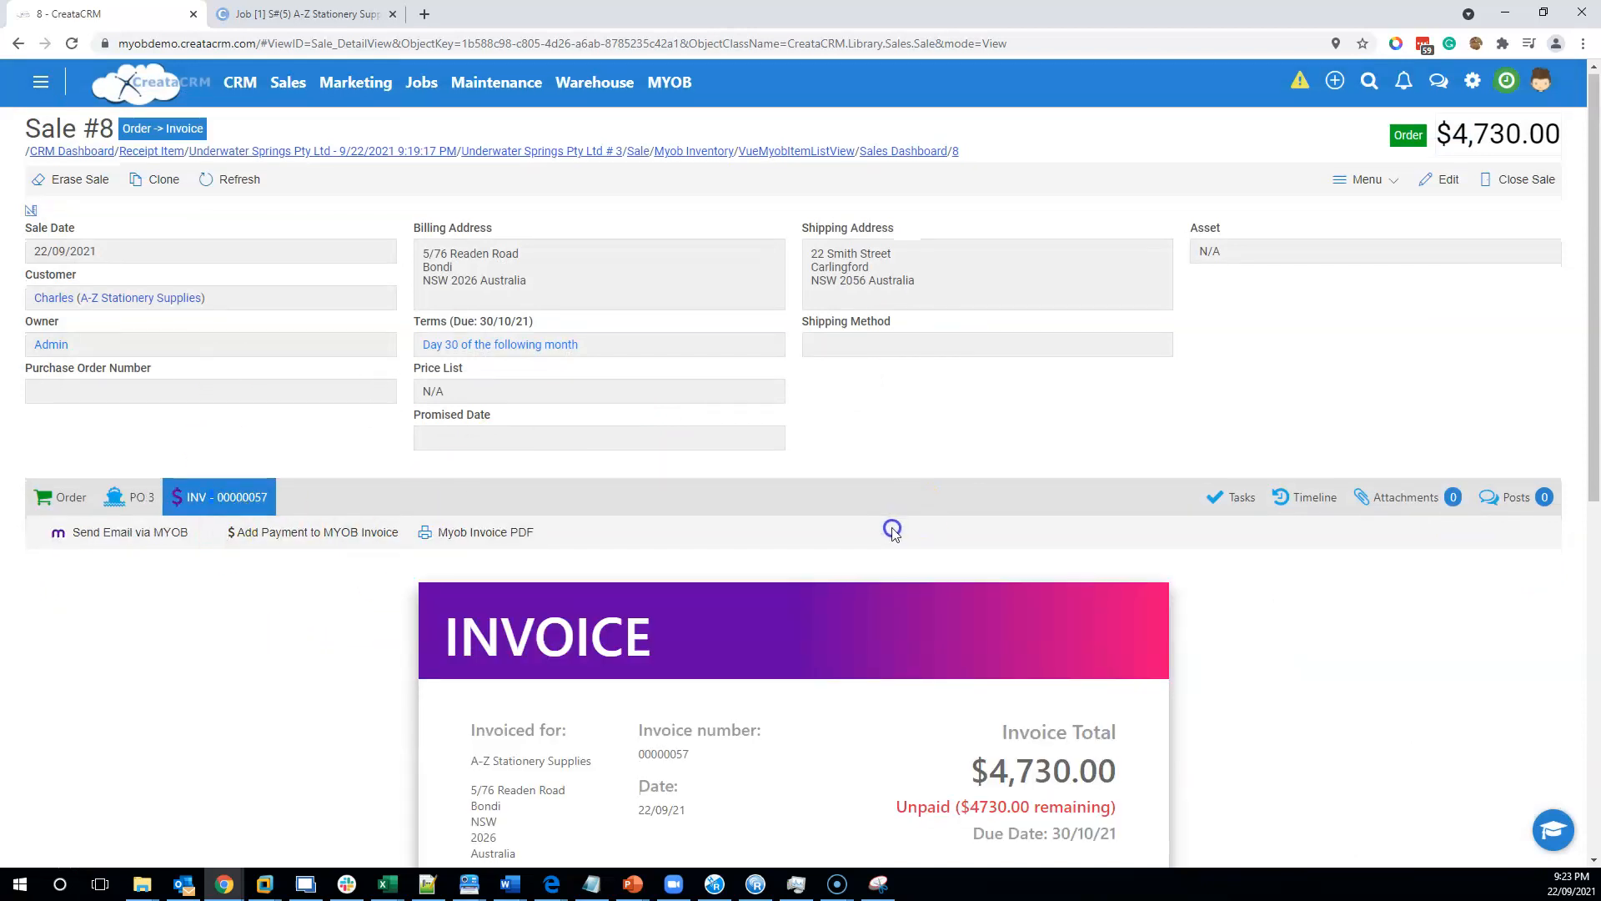
{"action": "scroll", "coordinate": [894, 530], "scroll_direction": "up", "scroll_amount": 3}
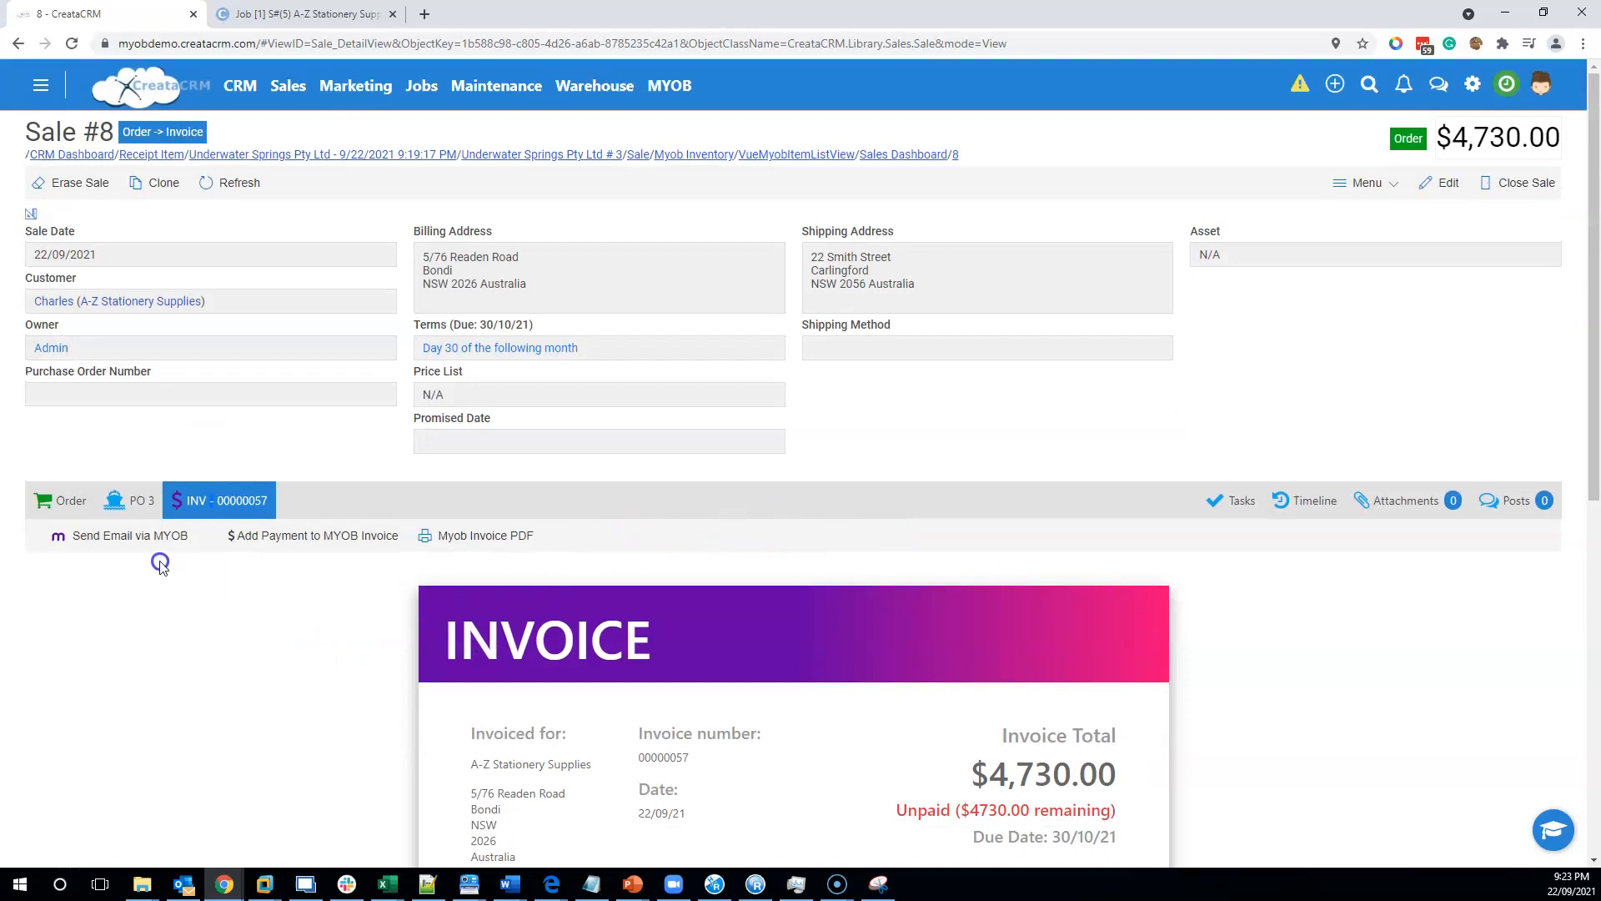
{"action": "left_click", "coordinate": [83, 499]}
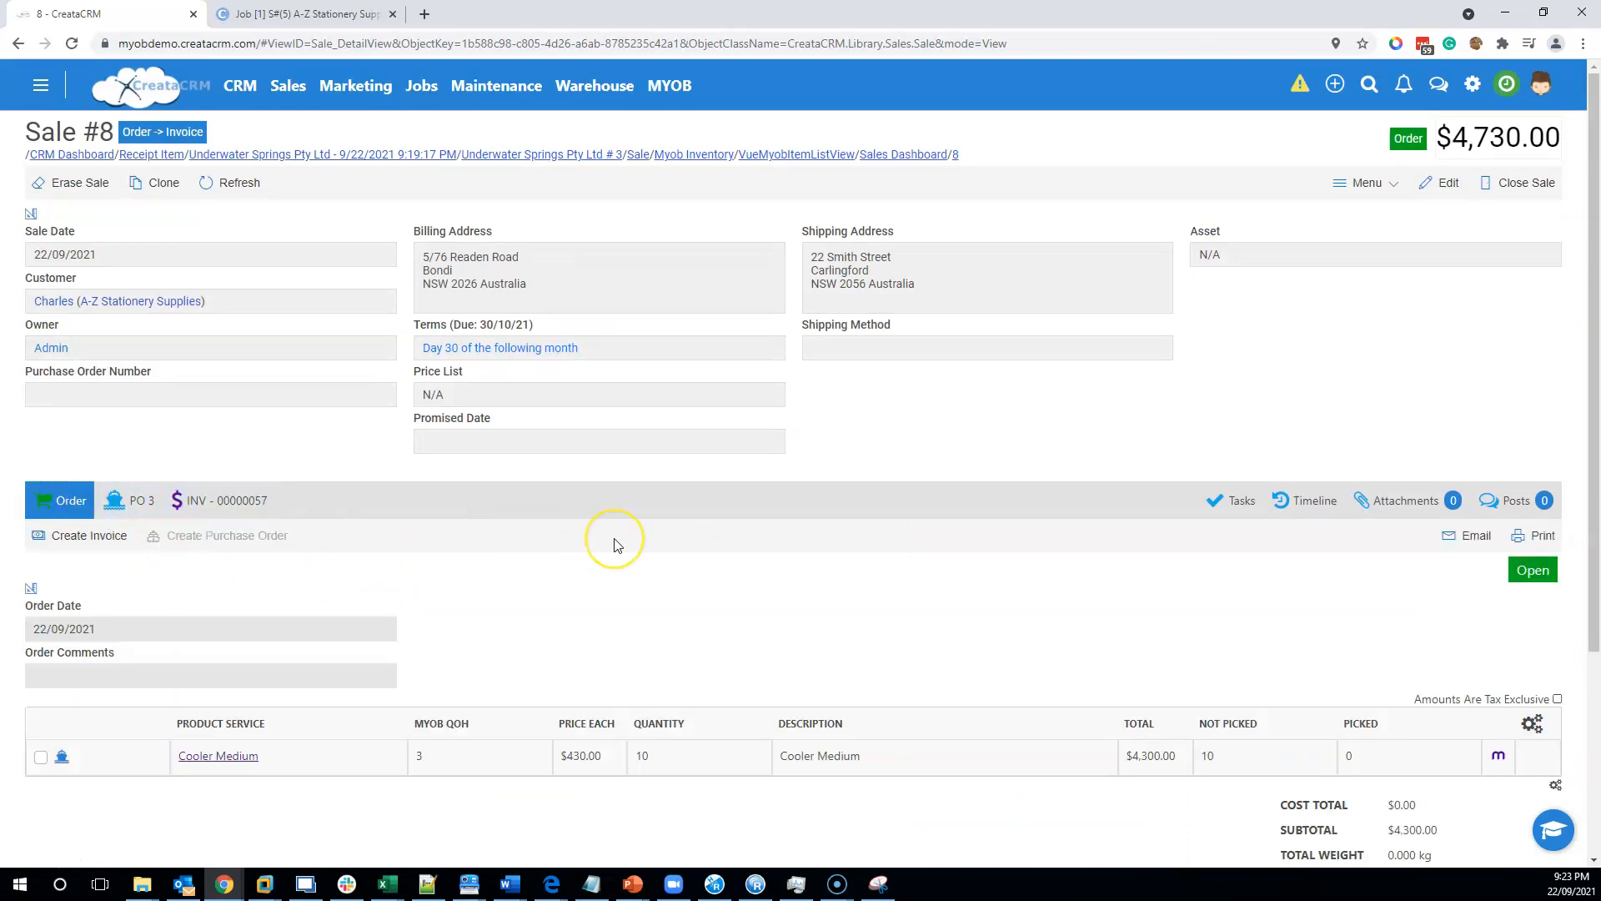